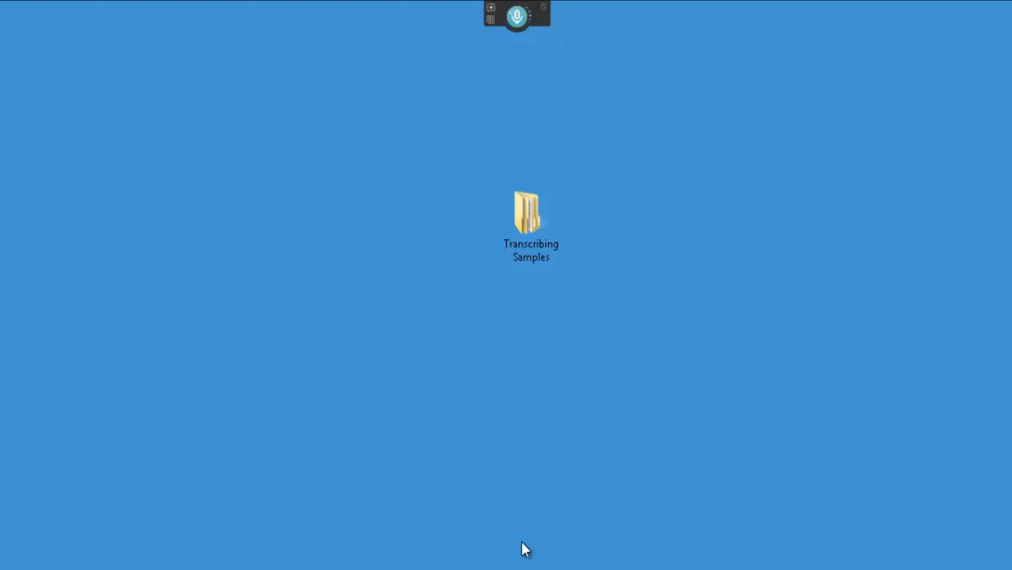
Look through the audio files in the Saample Audio subfolder of Transcribing Samples, widening the name column, and close the folder
{"action": "double_click", "coordinate": [521, 213]}
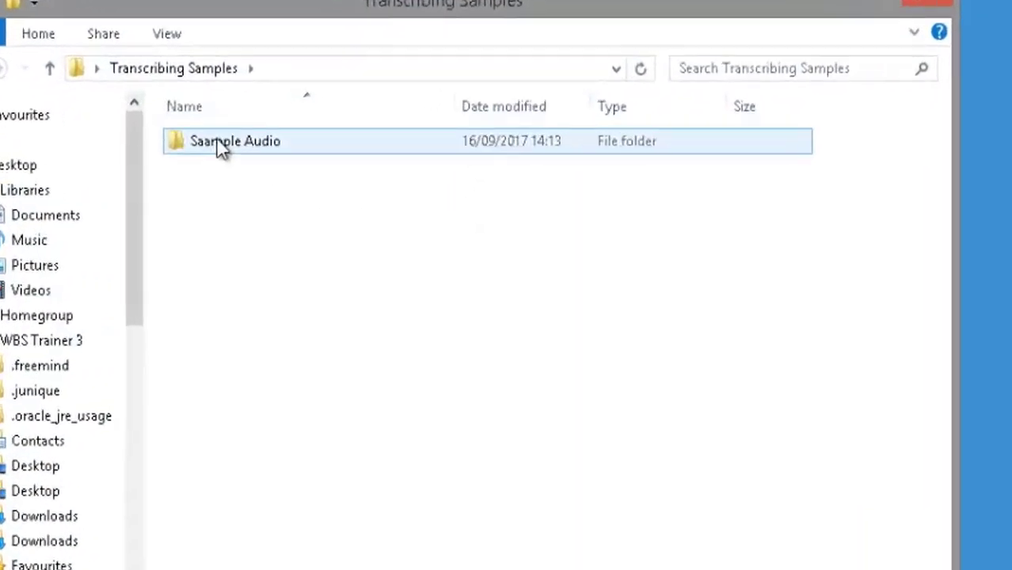
{"action": "double_click", "coordinate": [220, 145]}
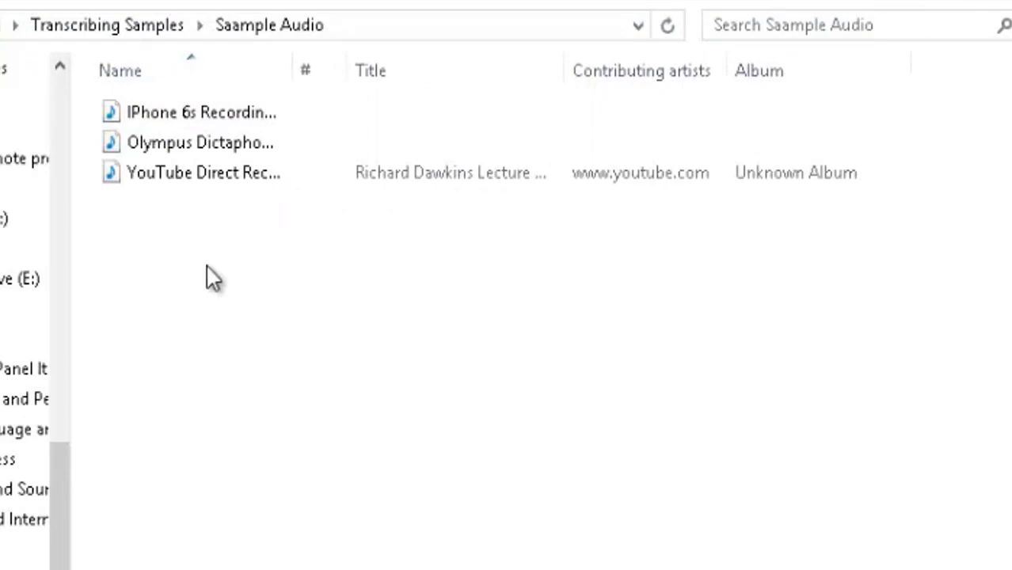
{"action": "left_click_drag", "start_coordinate": [296, 71], "coordinate": [473, 87]}
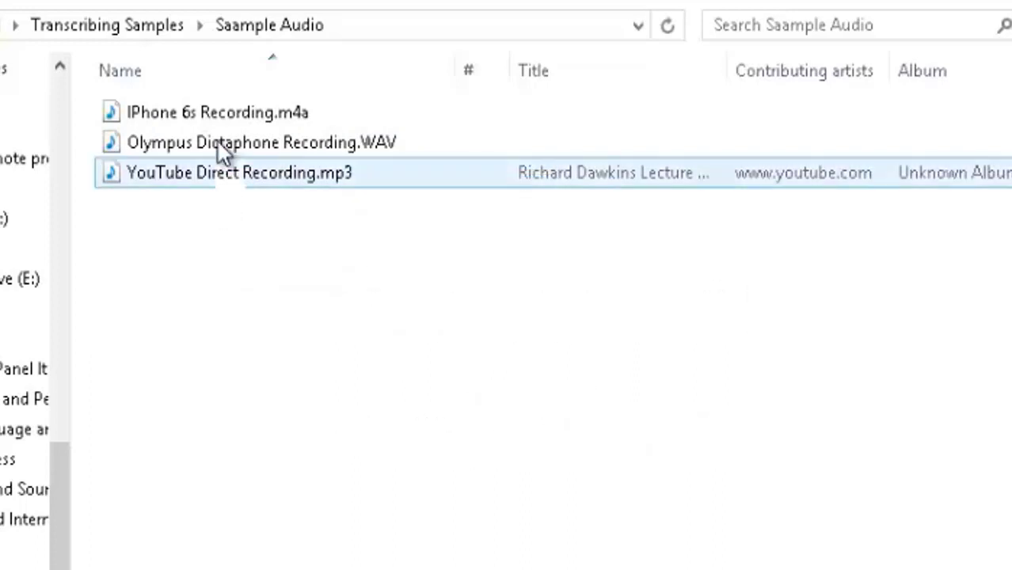
{"action": "mouse_move", "coordinate": [227, 133]}
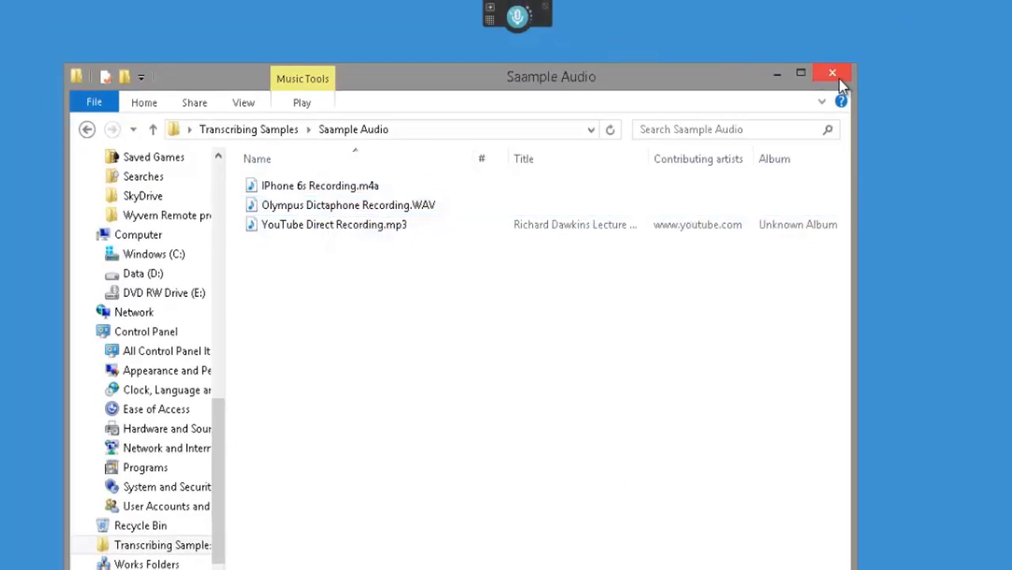
{"action": "left_click", "coordinate": [833, 74]}
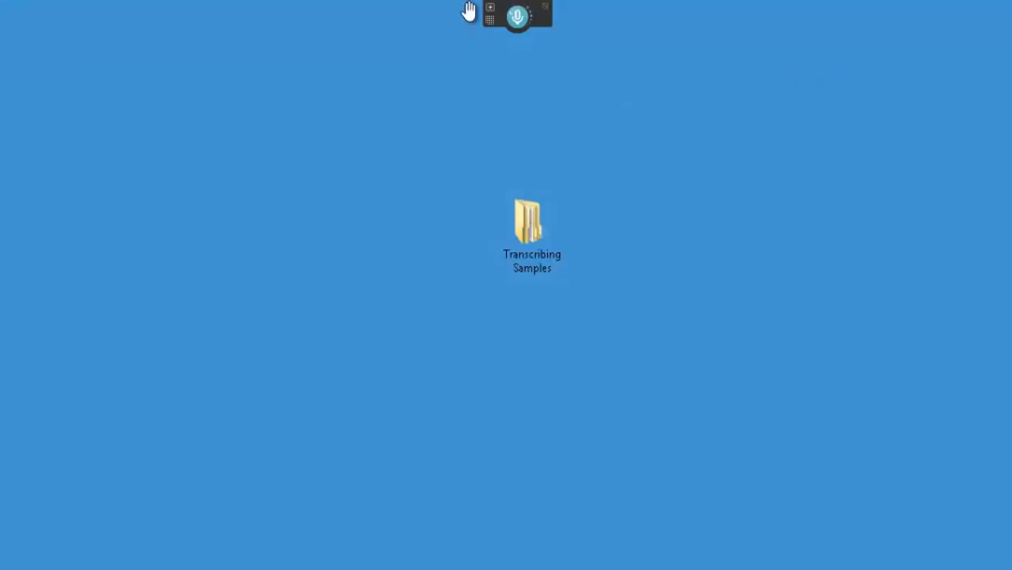
Start creating a new user profile and continue past the welcome page to the profile naming page
{"action": "mouse_move", "coordinate": [492, 8]}
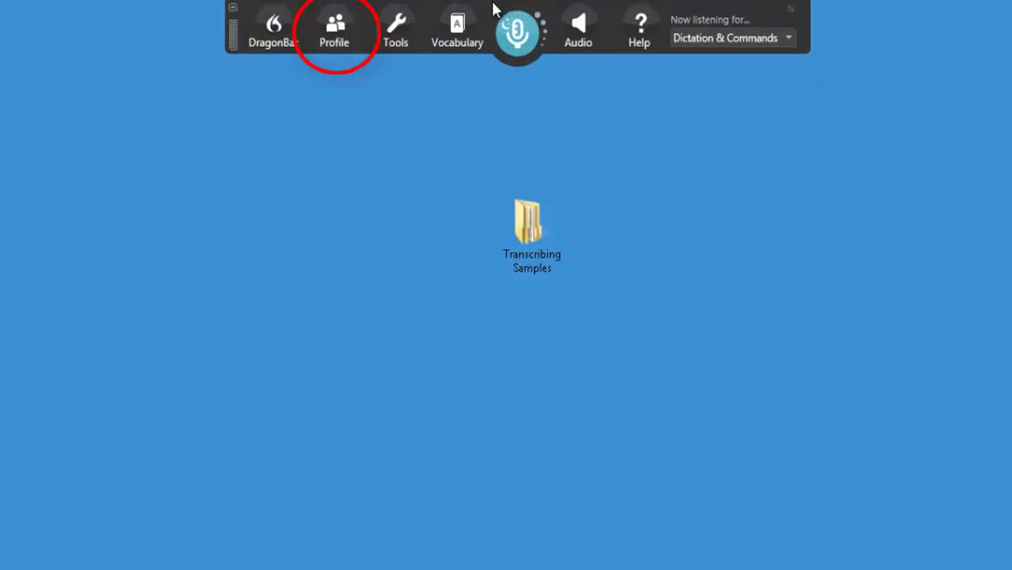
{"action": "left_click", "coordinate": [337, 23]}
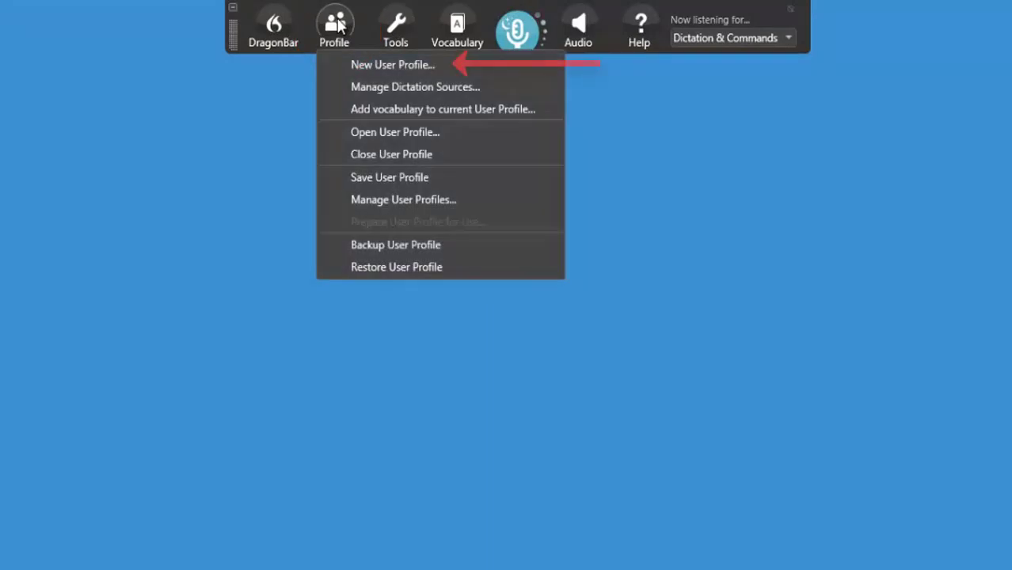
{"action": "left_click", "coordinate": [358, 64]}
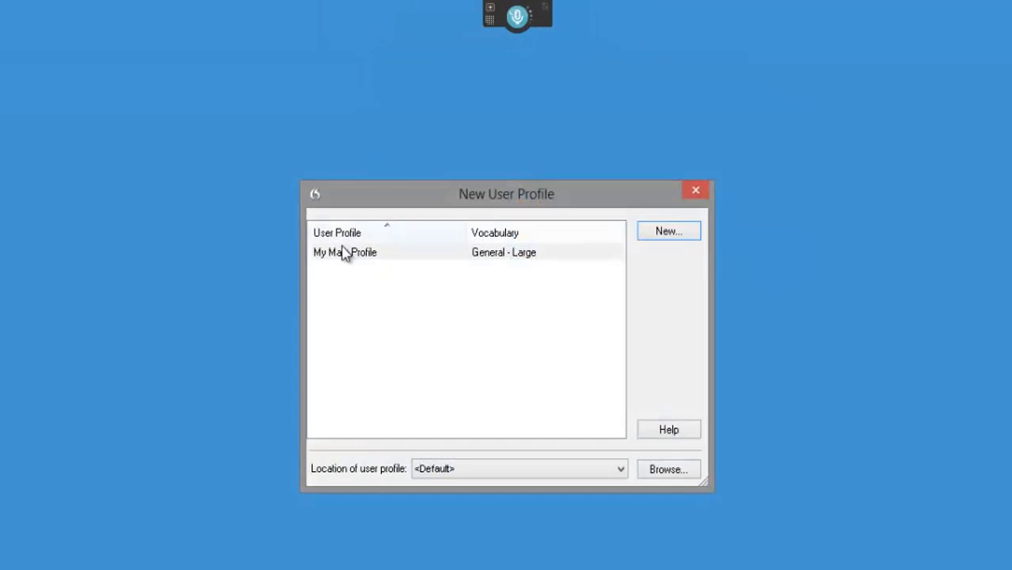
{"action": "left_click", "coordinate": [344, 257]}
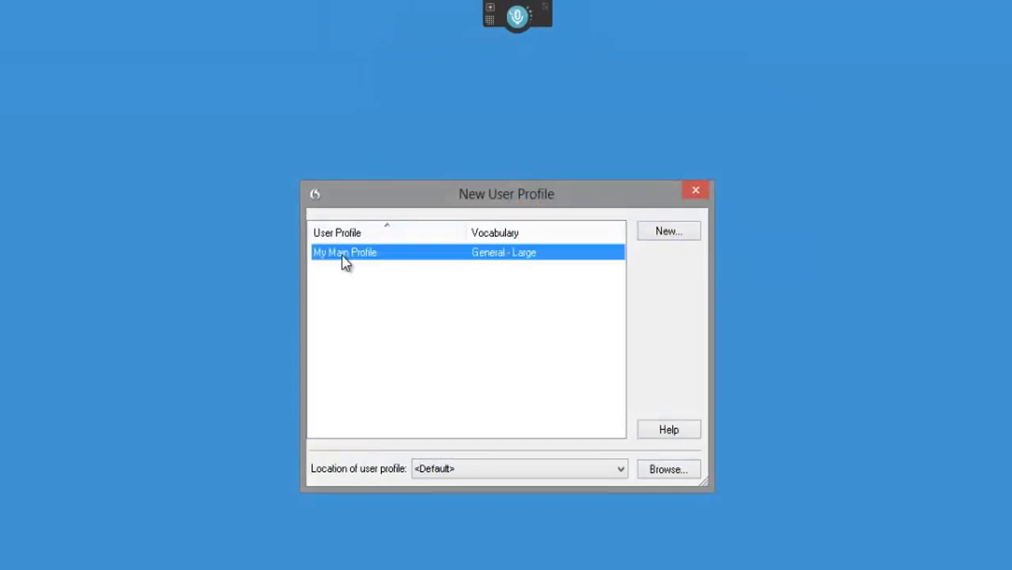
{"action": "left_click", "coordinate": [674, 238]}
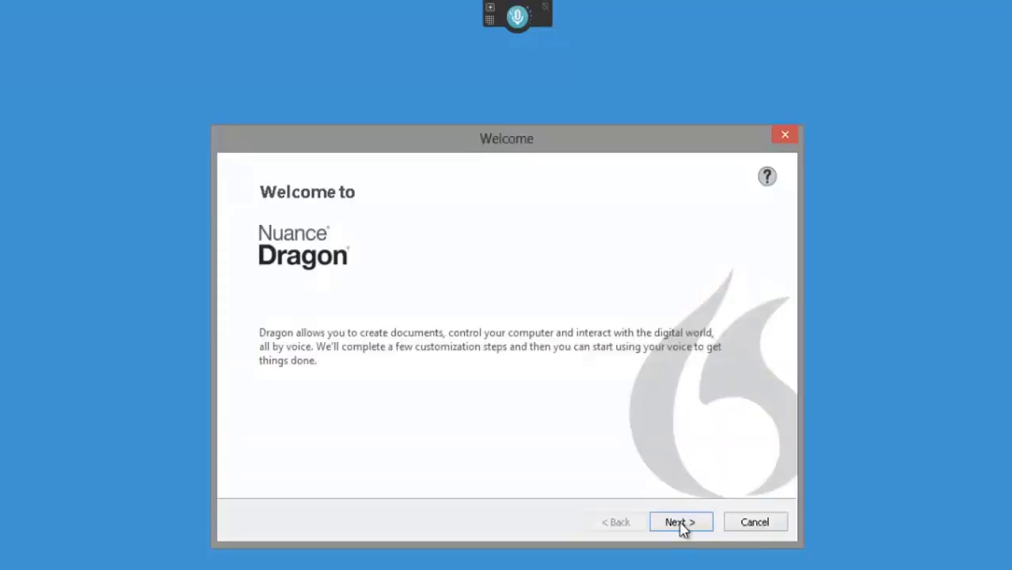
{"action": "left_click", "coordinate": [679, 524]}
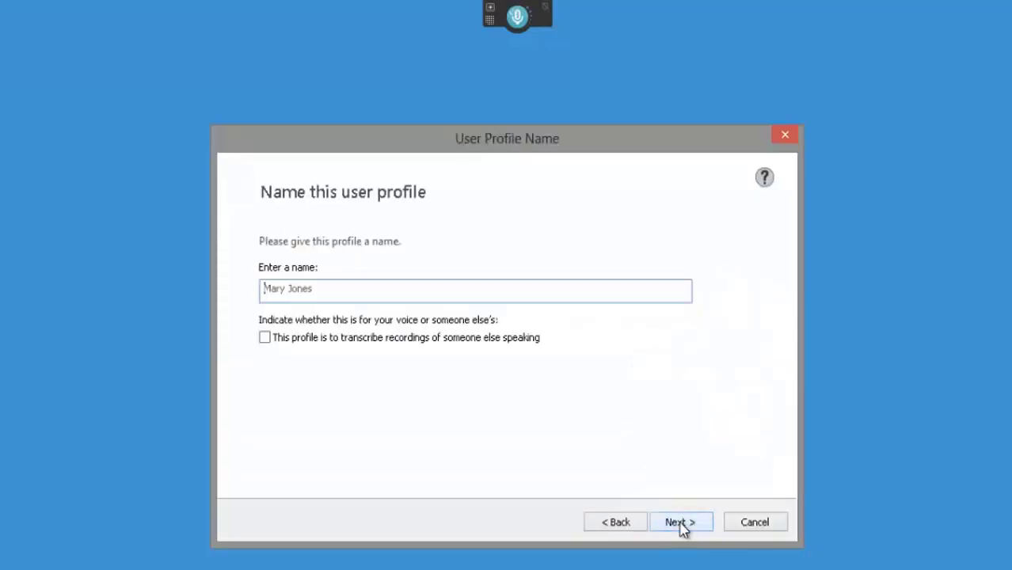
Mark the profile as transcribing recordings of someone else speaking, enter the speaker's name as profile name, and continue
{"action": "left_click", "coordinate": [264, 339]}
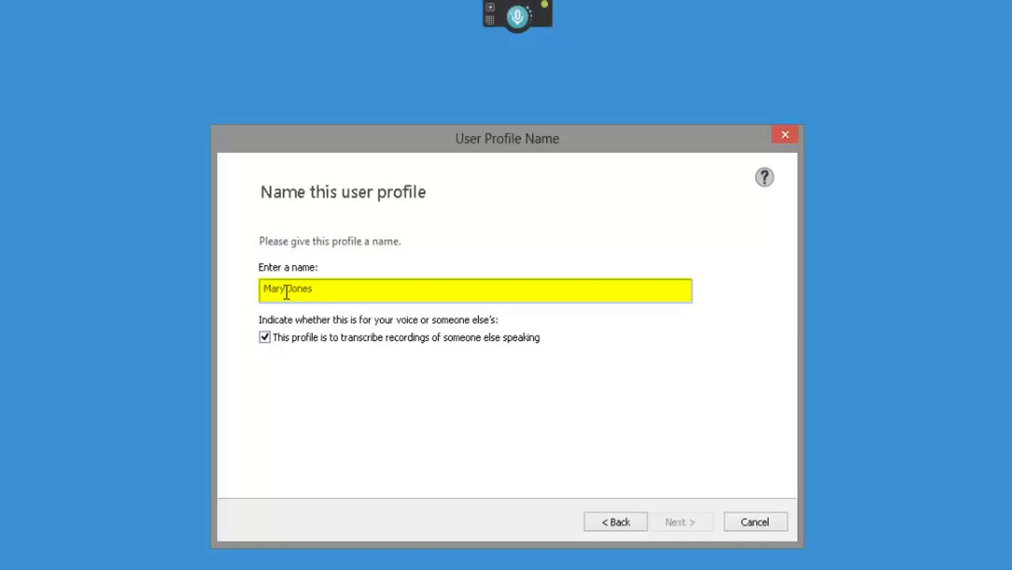
{"action": "type", "text": "Dr Smi"}
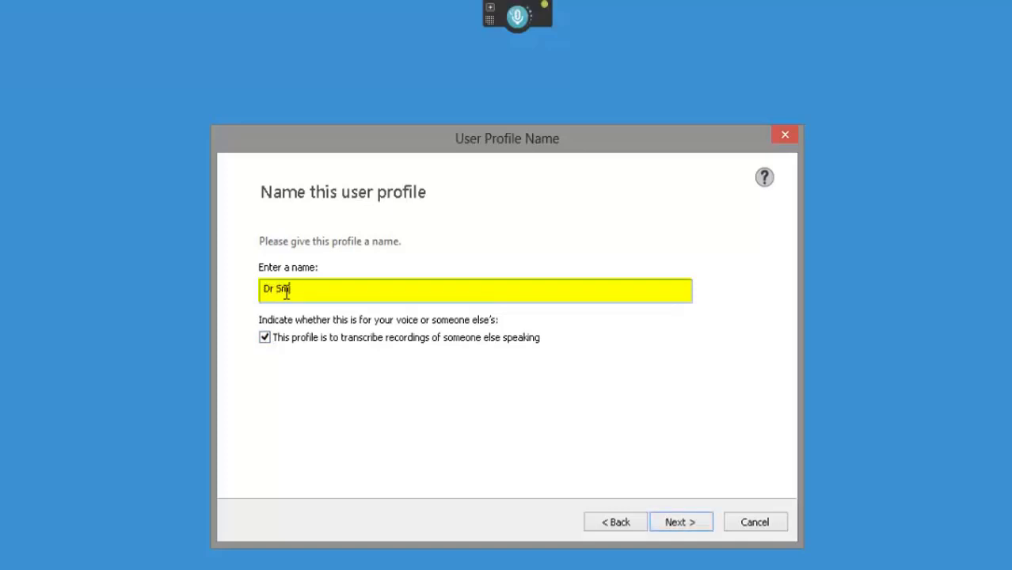
{"action": "type", "text": "th"}
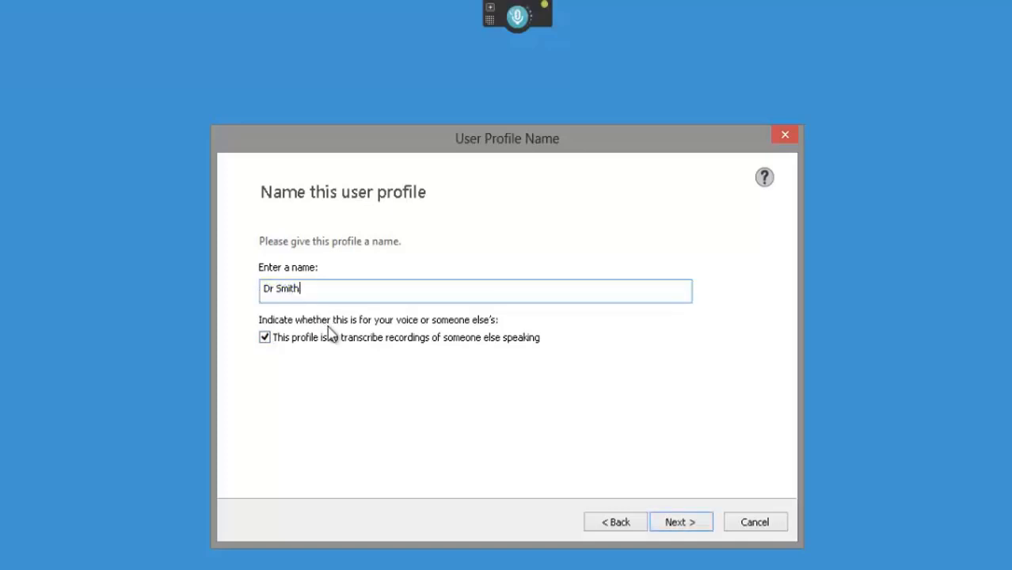
{"action": "left_click", "coordinate": [677, 525]}
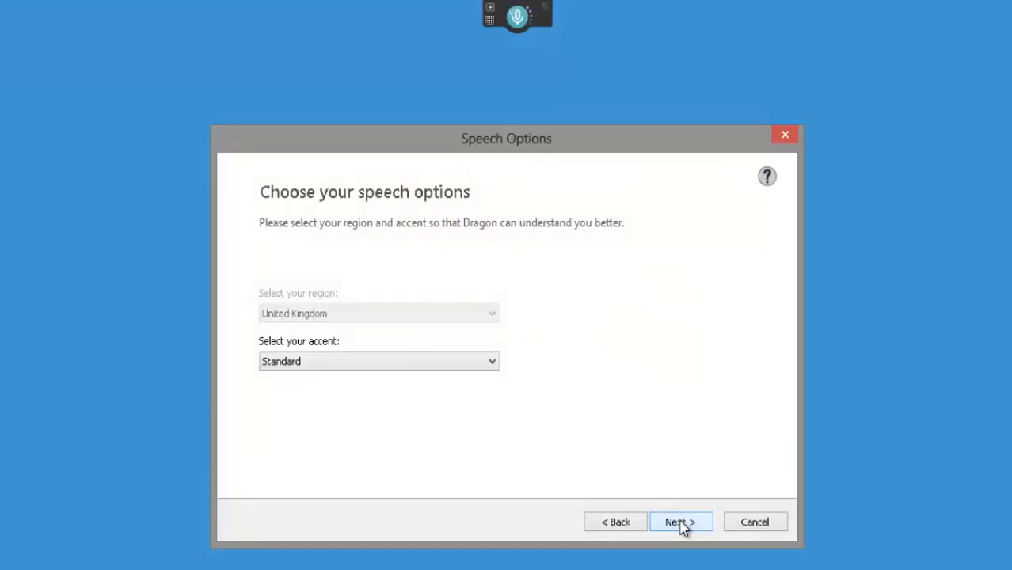
Choose the Standard accent in the speech options and continue creating the profile
{"action": "left_click", "coordinate": [419, 366]}
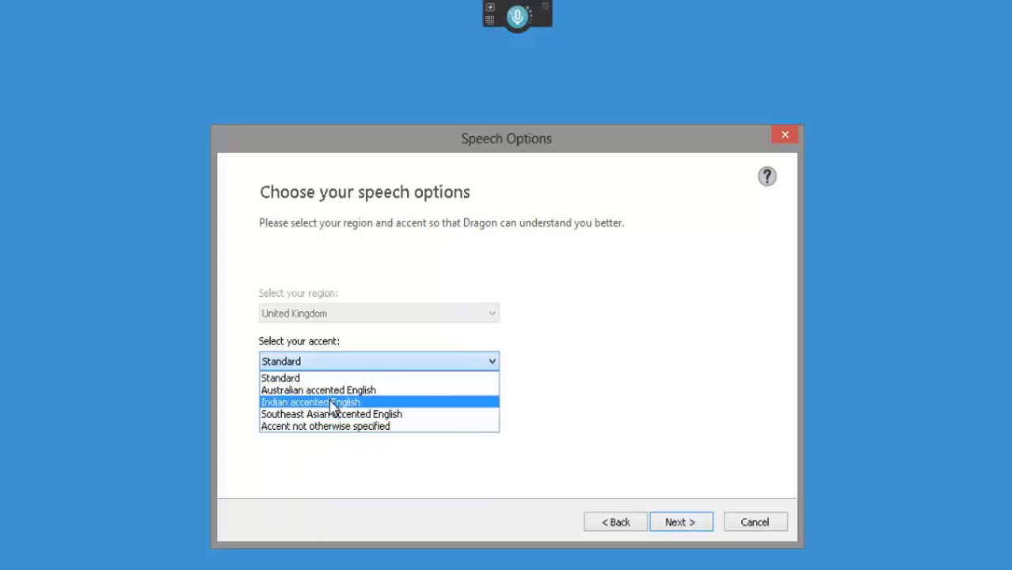
{"action": "left_click", "coordinate": [305, 377]}
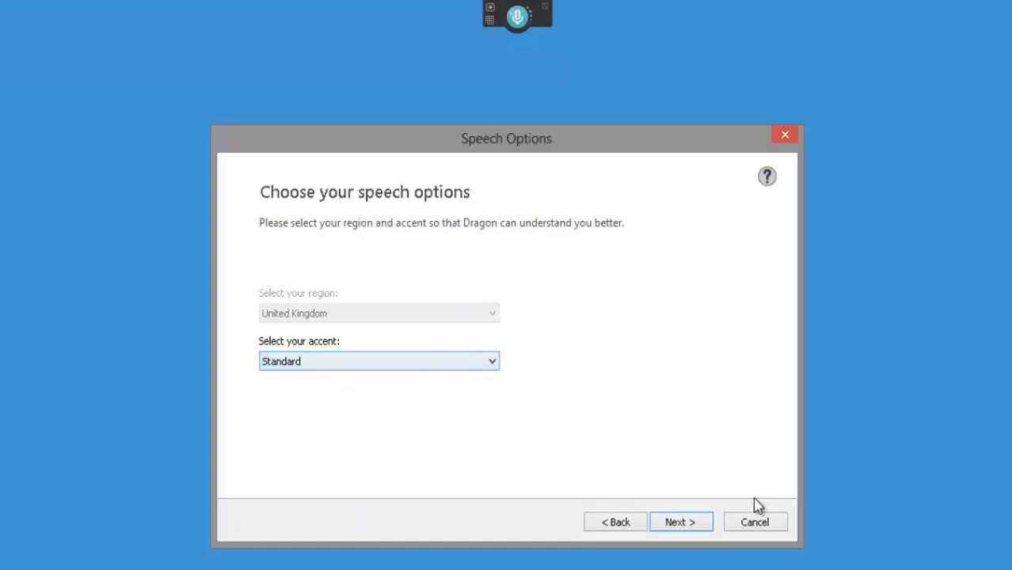
{"action": "left_click", "coordinate": [677, 523]}
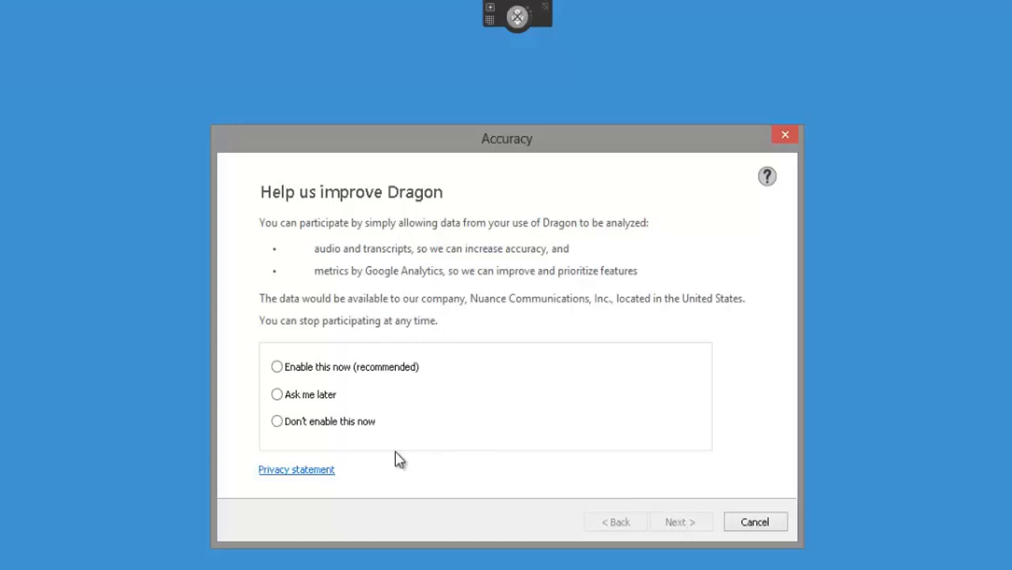
Choose not to enable data sharing with Nuance for now and finish creating the transcription profile
{"action": "left_click", "coordinate": [277, 422]}
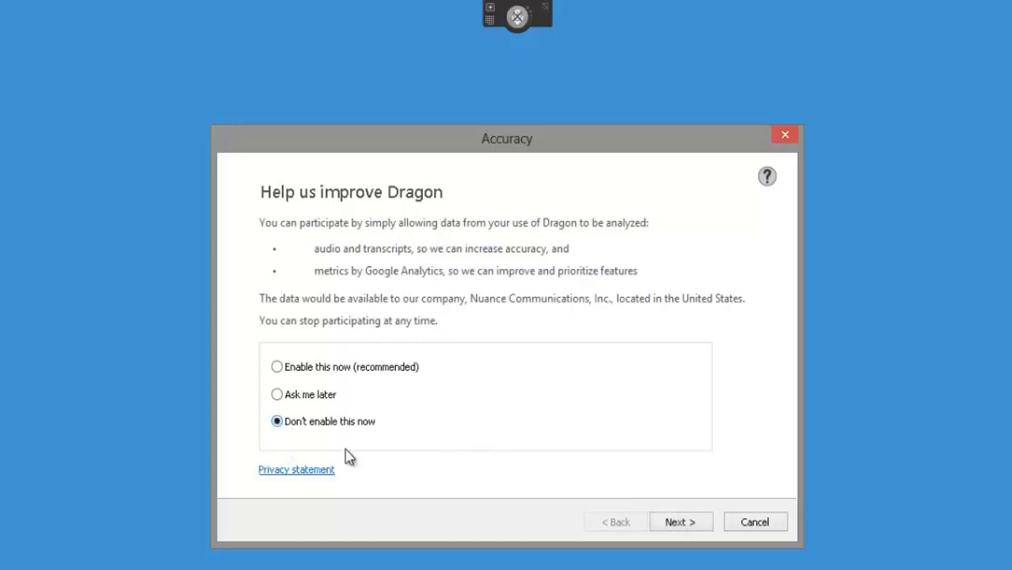
{"action": "left_click", "coordinate": [686, 522]}
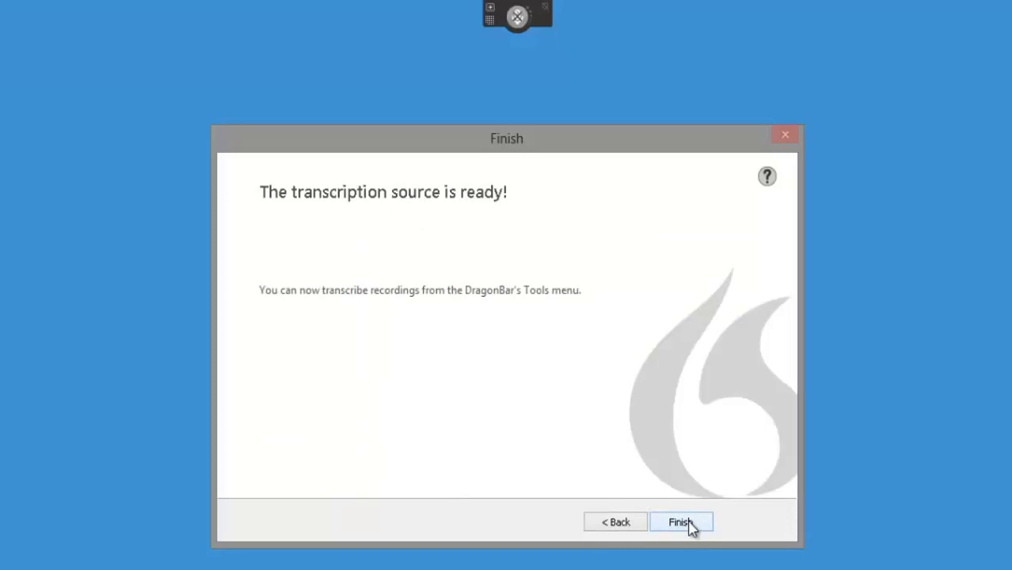
{"action": "left_click", "coordinate": [681, 522]}
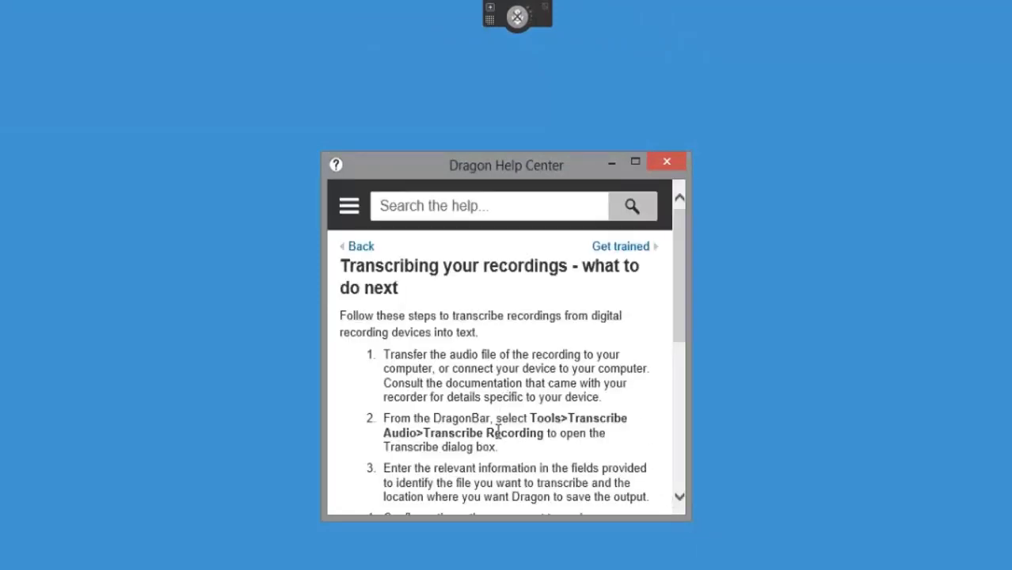
Read the transcription steps and technical requirements for audio files in the Dragon Help Center, and close it
{"action": "scroll", "coordinate": [497, 432], "scroll_direction": "down", "scroll_amount": 3}
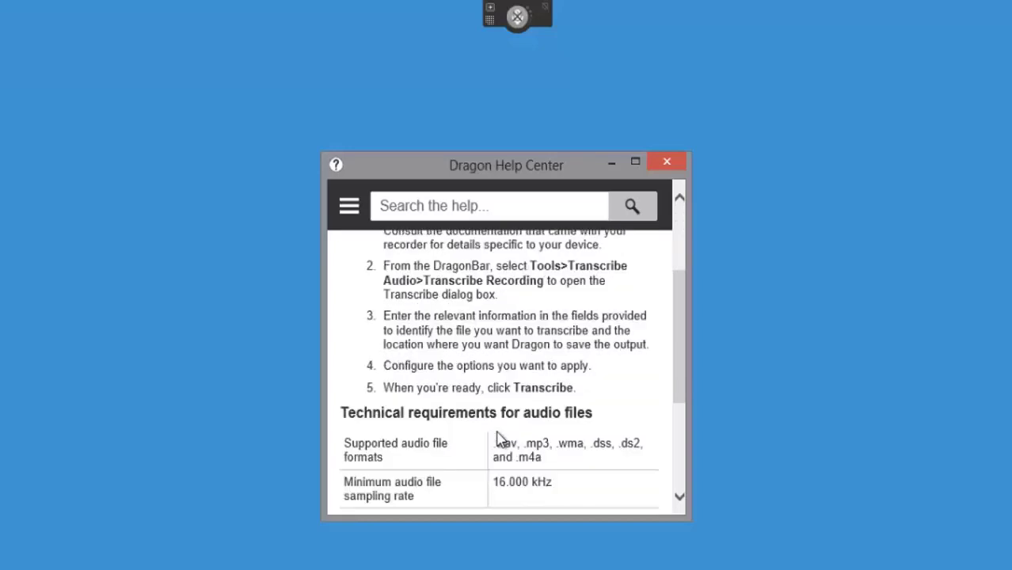
{"action": "scroll", "coordinate": [502, 432], "scroll_direction": "down", "scroll_amount": 1}
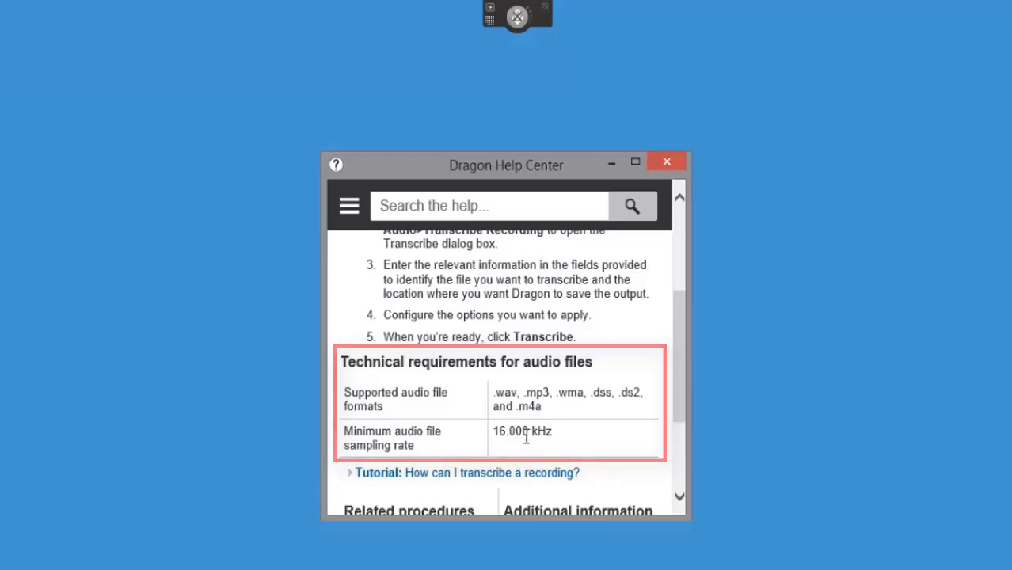
{"action": "left_click", "coordinate": [666, 162]}
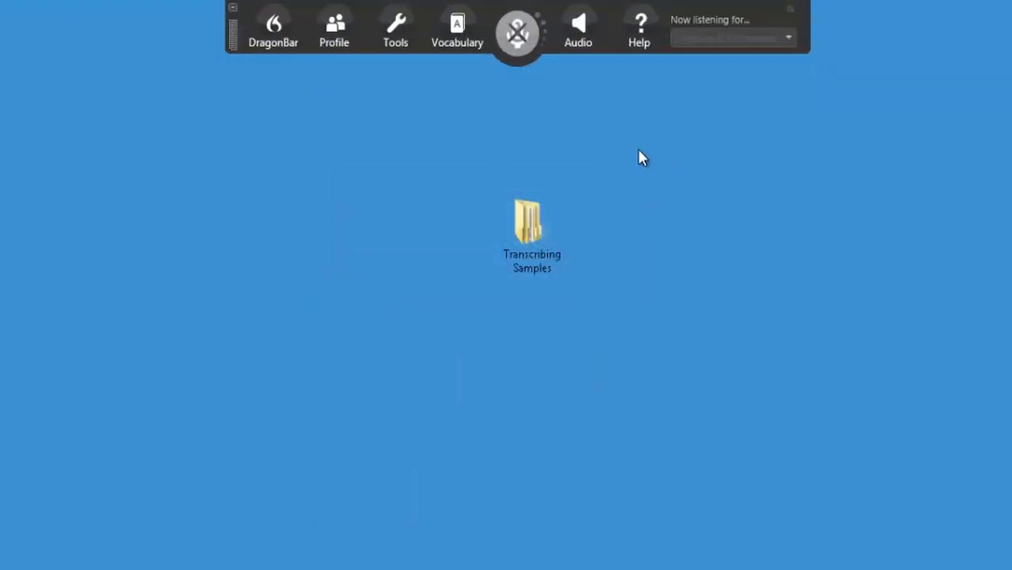
Check the list of available user profiles for the new transcription profile and close it without opening one
{"action": "left_click", "coordinate": [341, 37]}
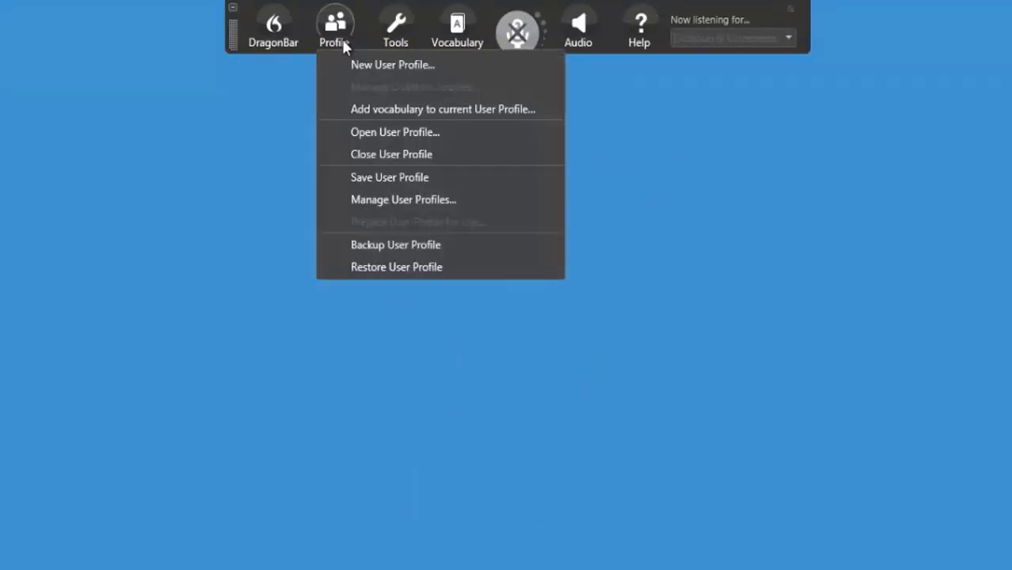
{"action": "left_click", "coordinate": [373, 134]}
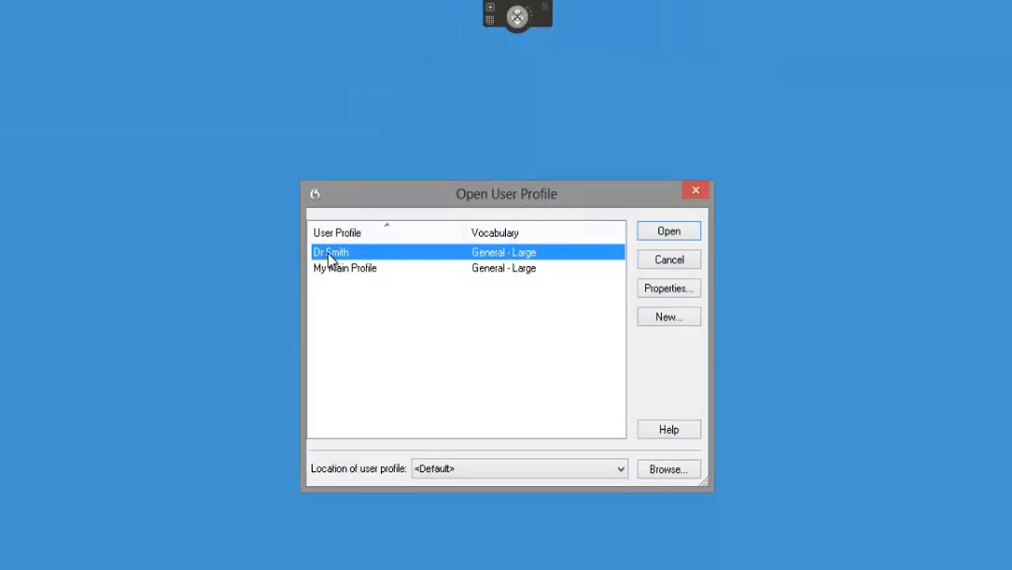
{"action": "left_click", "coordinate": [697, 191]}
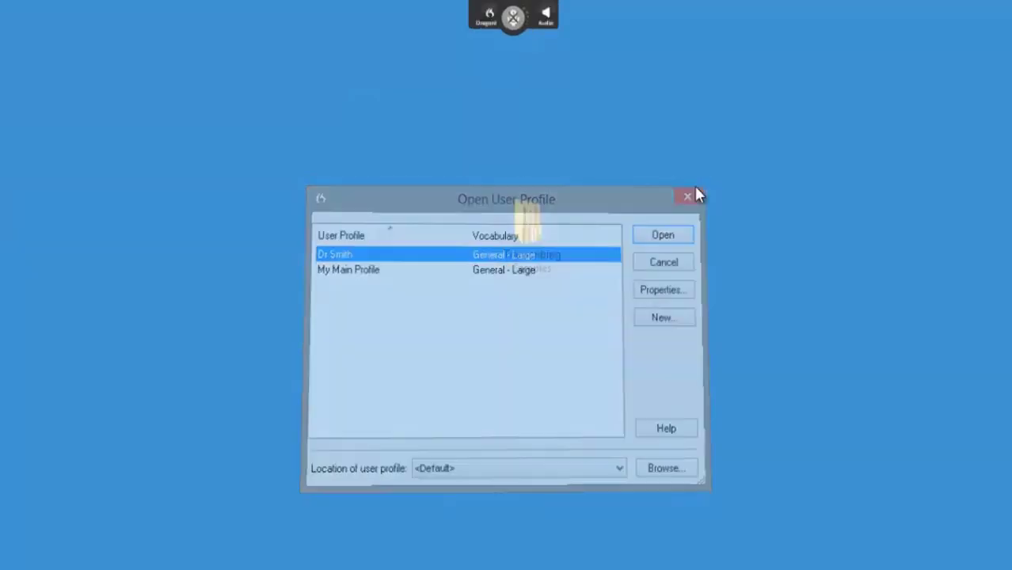
Review the Transcribe Recording settings and its transcription command options, cancelling both dialogs without changes
{"action": "left_click", "coordinate": [400, 24]}
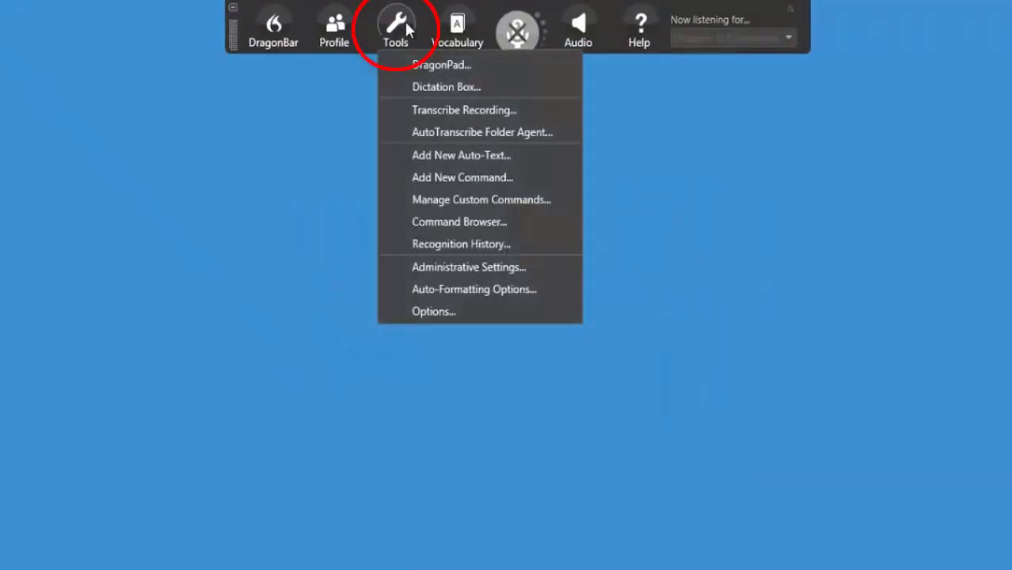
{"action": "left_click", "coordinate": [441, 111]}
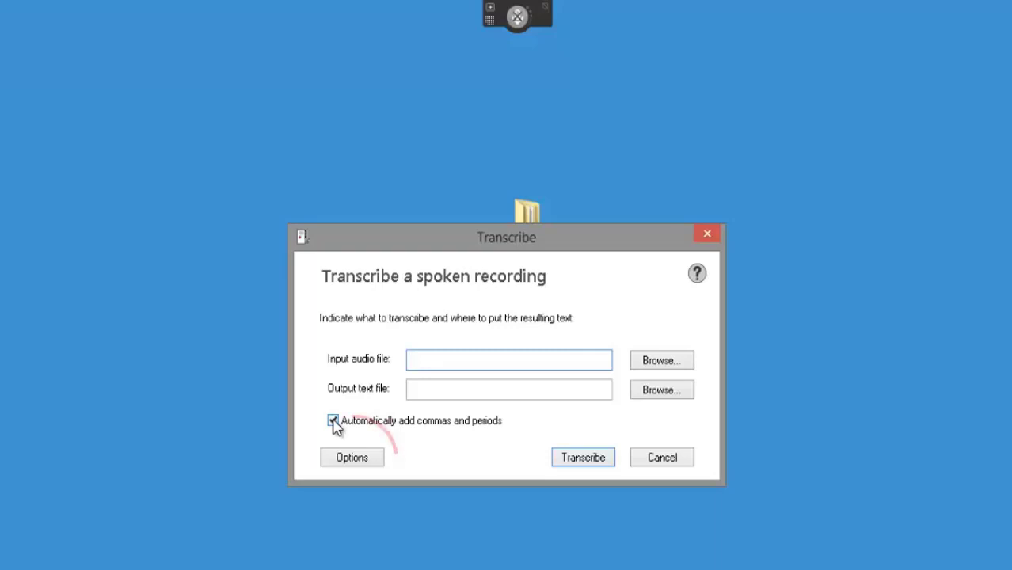
{"action": "left_click", "coordinate": [350, 466]}
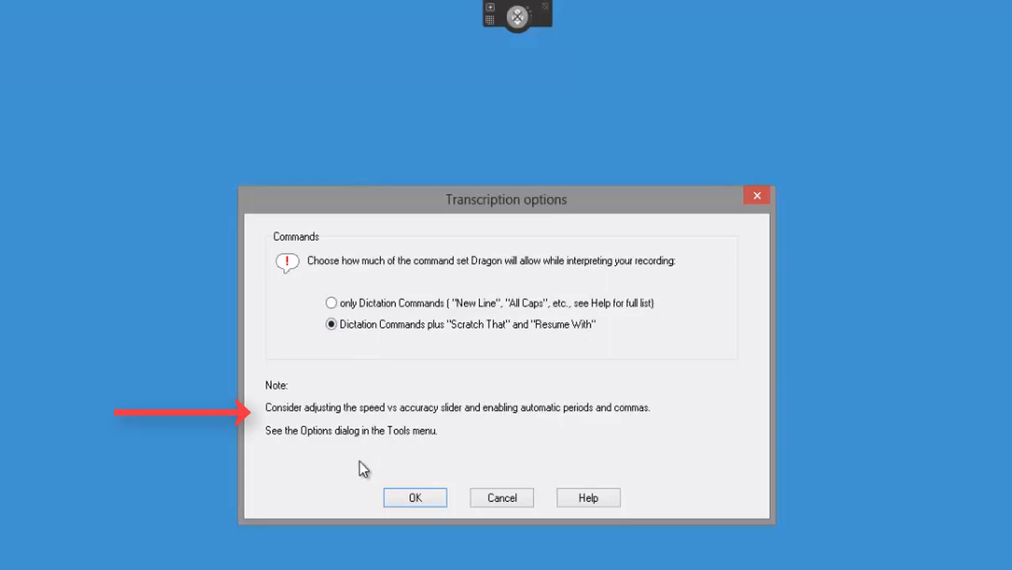
{"action": "left_click", "coordinate": [494, 499]}
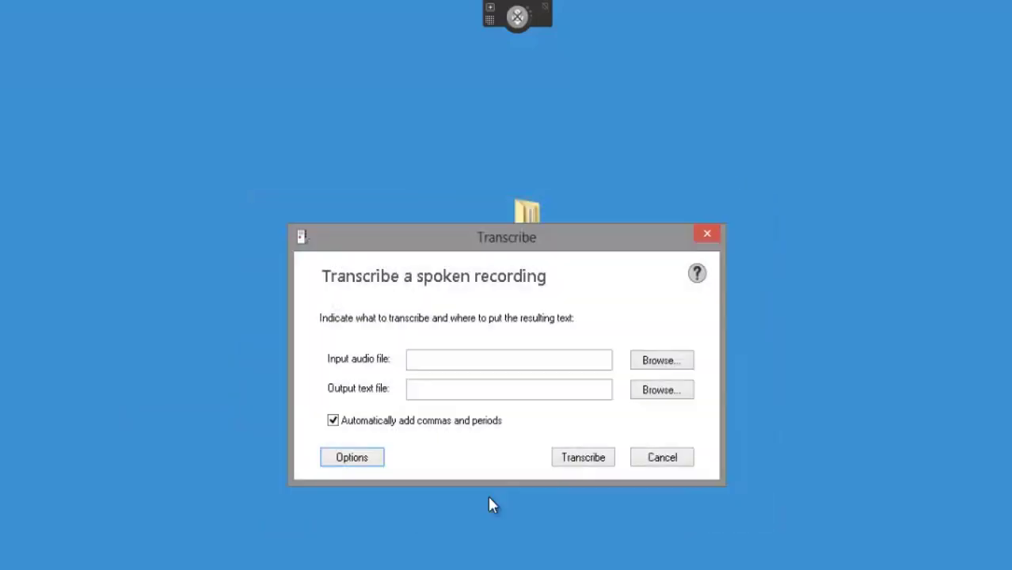
{"action": "left_click", "coordinate": [659, 459]}
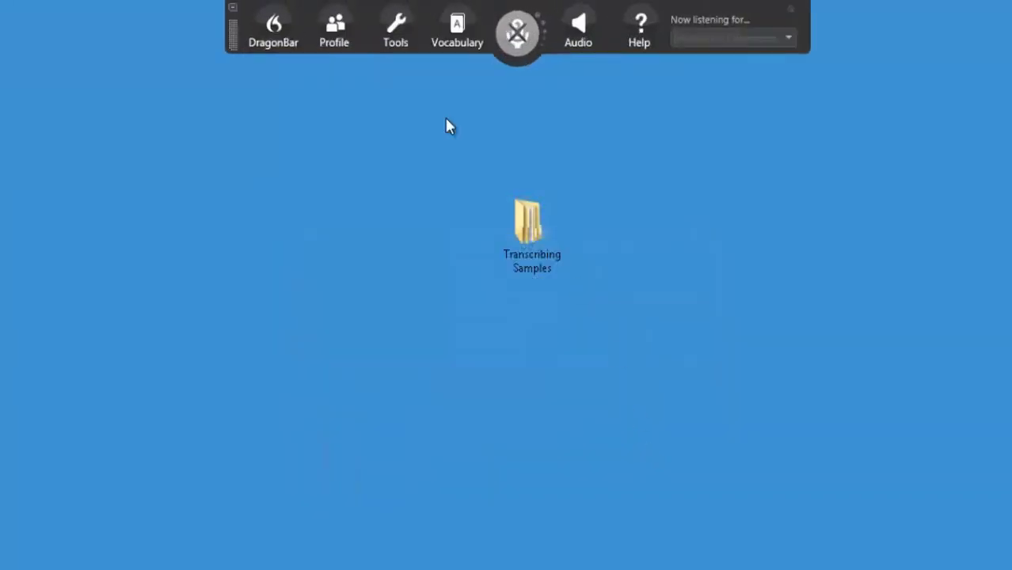
Set the Speed vs. Accuracy balance in Dragon's miscellaneous options close to Most Accurate, and apply and confirm the change
{"action": "left_click", "coordinate": [400, 24]}
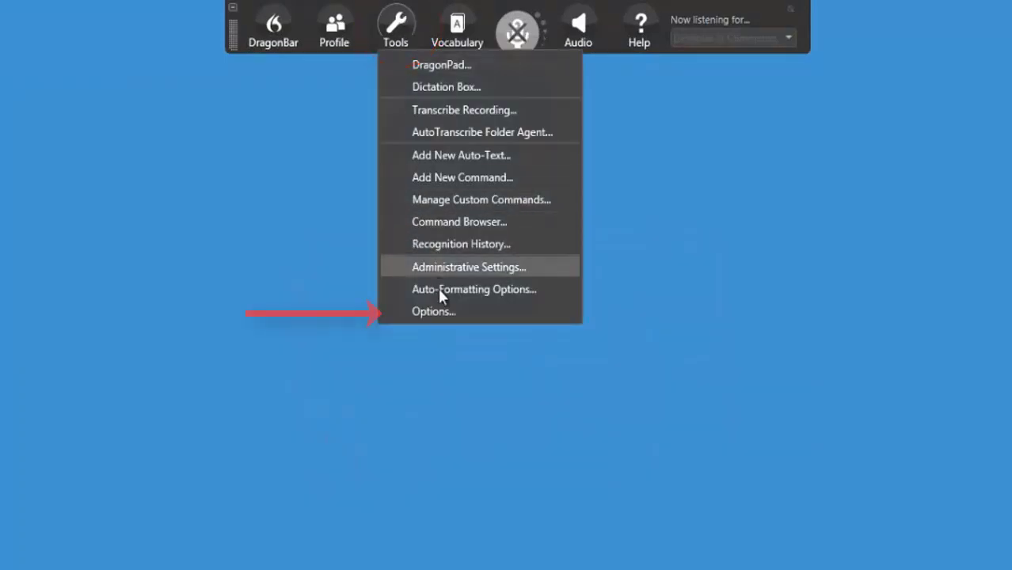
{"action": "left_click", "coordinate": [440, 317]}
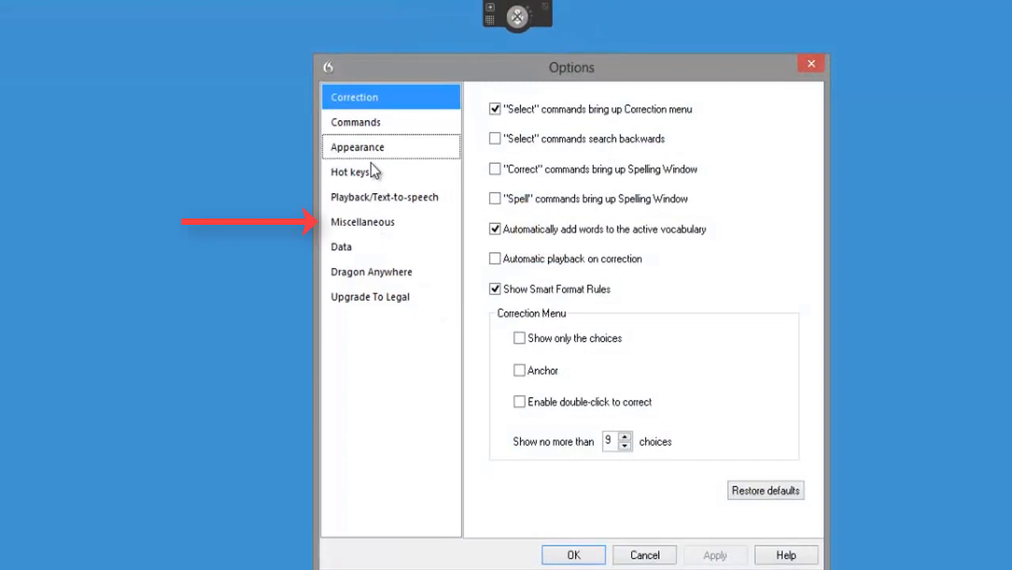
{"action": "left_click", "coordinate": [369, 225]}
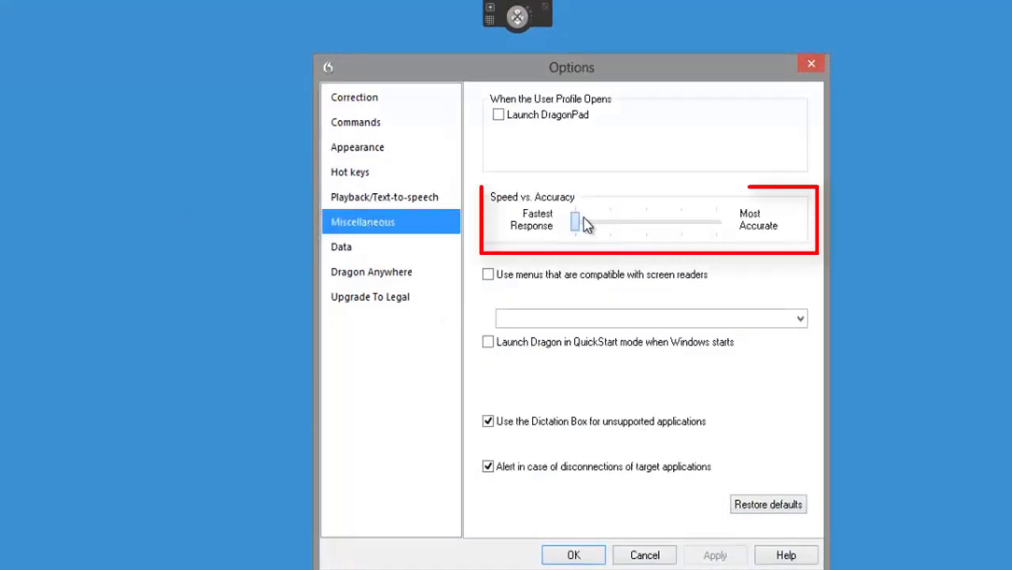
{"action": "left_click_drag", "start_coordinate": [581, 224], "coordinate": [704, 233]}
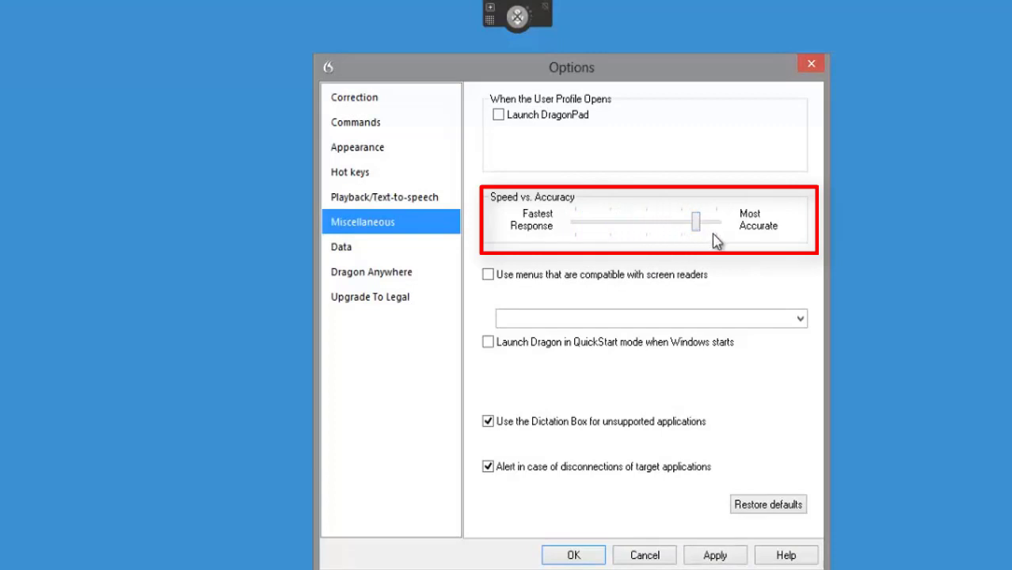
{"action": "left_click", "coordinate": [717, 556]}
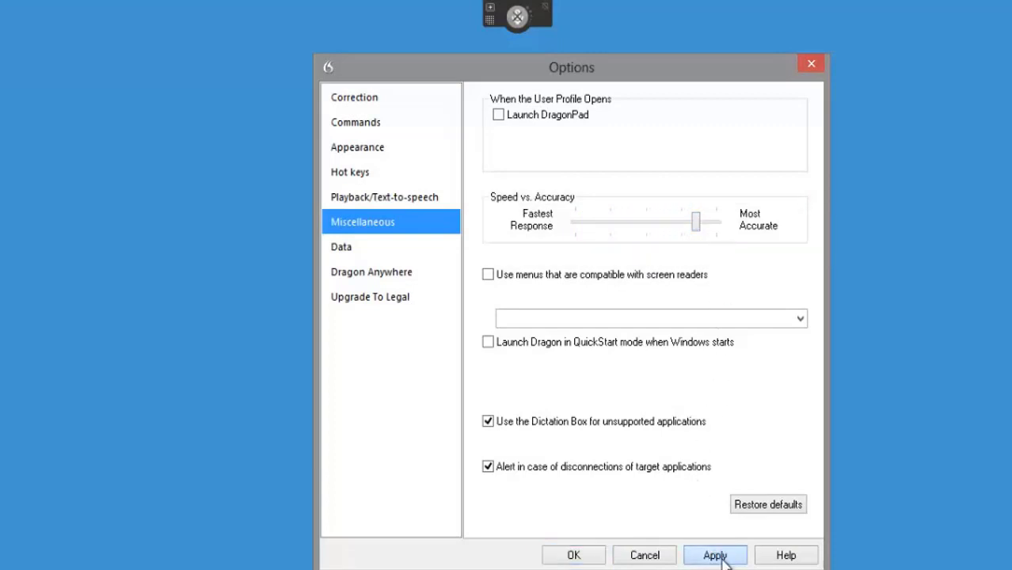
{"action": "left_click", "coordinate": [581, 556]}
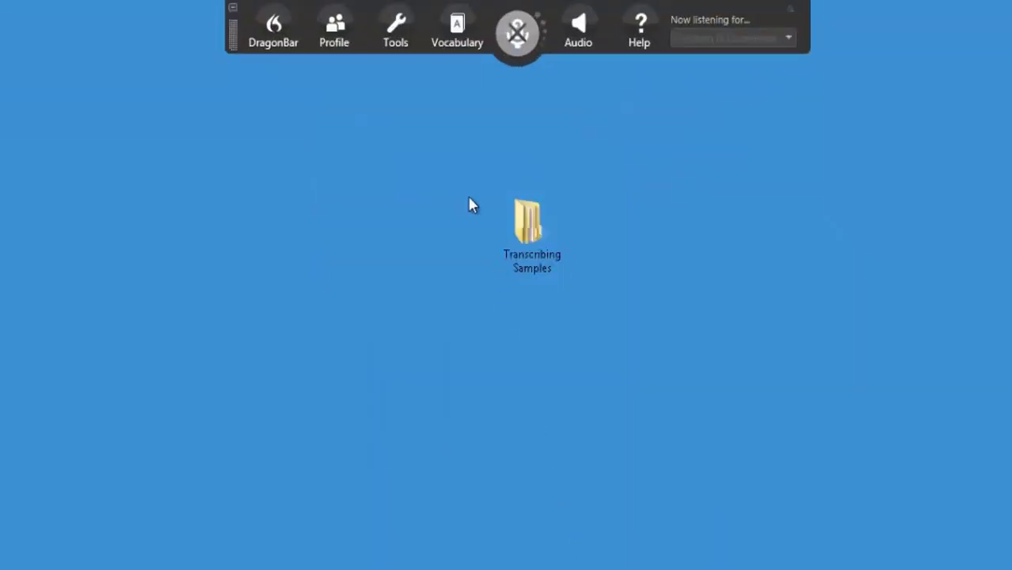
Start Transcribe Recording and browse for the input audio in the Folder Agent folder within Transcribing Samples on the desktop
{"action": "left_click", "coordinate": [404, 24]}
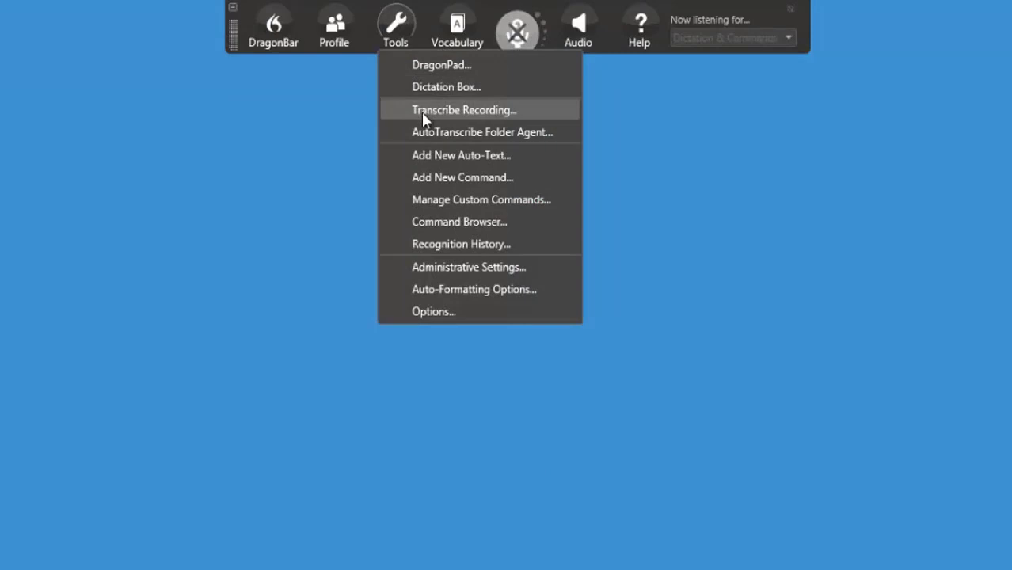
{"action": "left_click", "coordinate": [443, 110]}
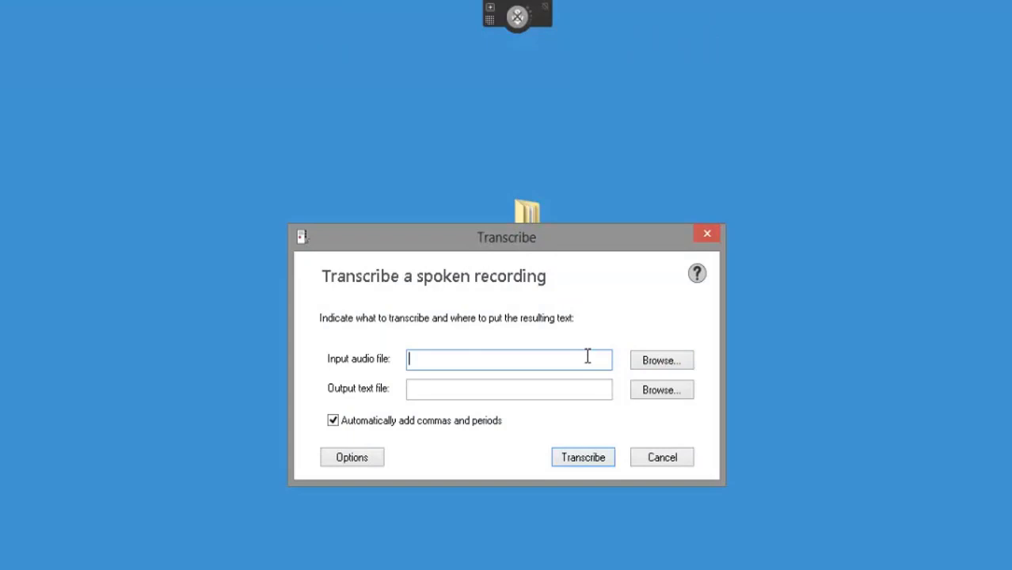
{"action": "left_click", "coordinate": [654, 368]}
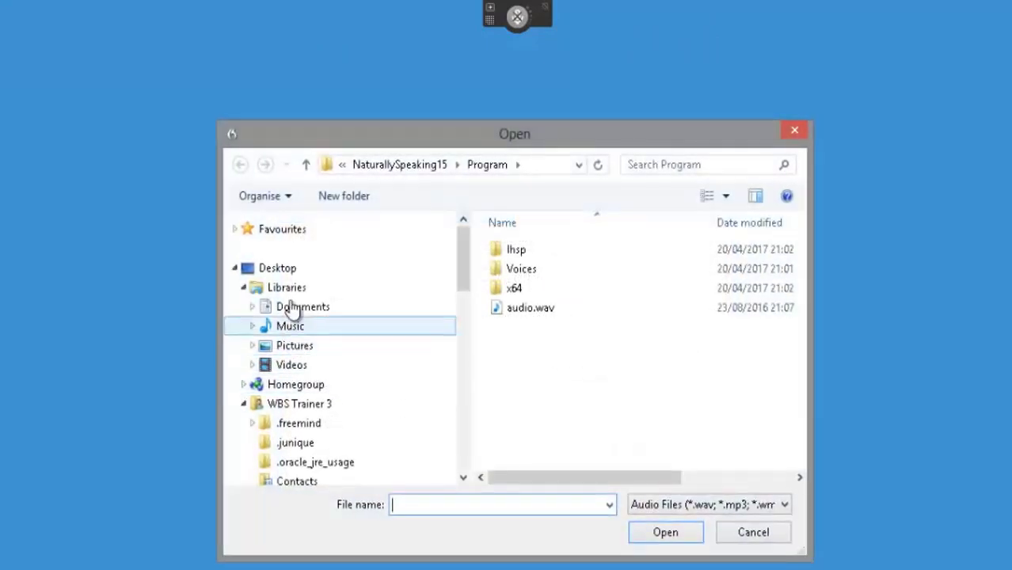
{"action": "left_click", "coordinate": [277, 269]}
{"action": "scroll", "coordinate": [798, 357], "scroll_direction": "down", "scroll_amount": 3}
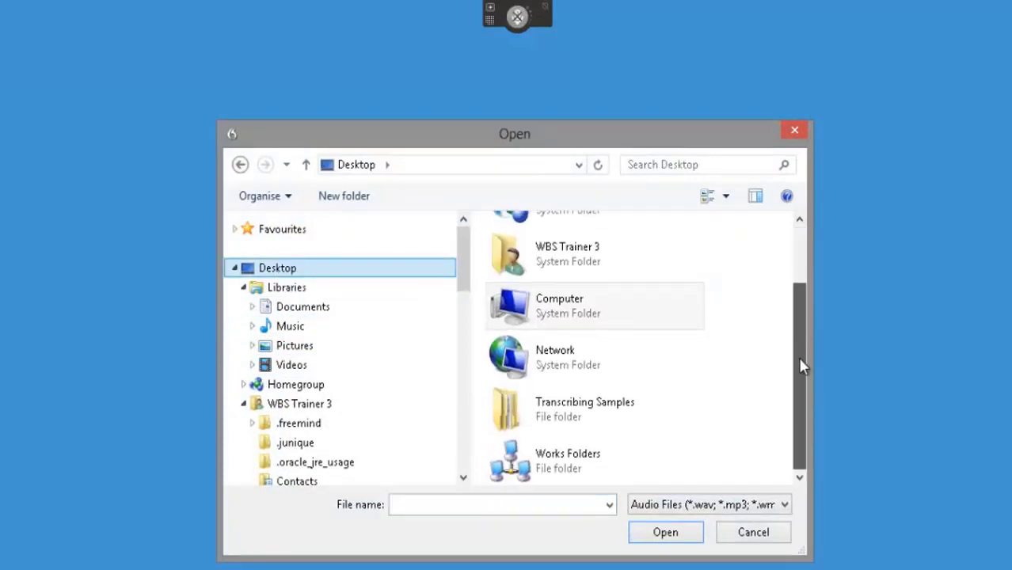
{"action": "left_click", "coordinate": [550, 415]}
{"action": "double_click", "coordinate": [551, 418]}
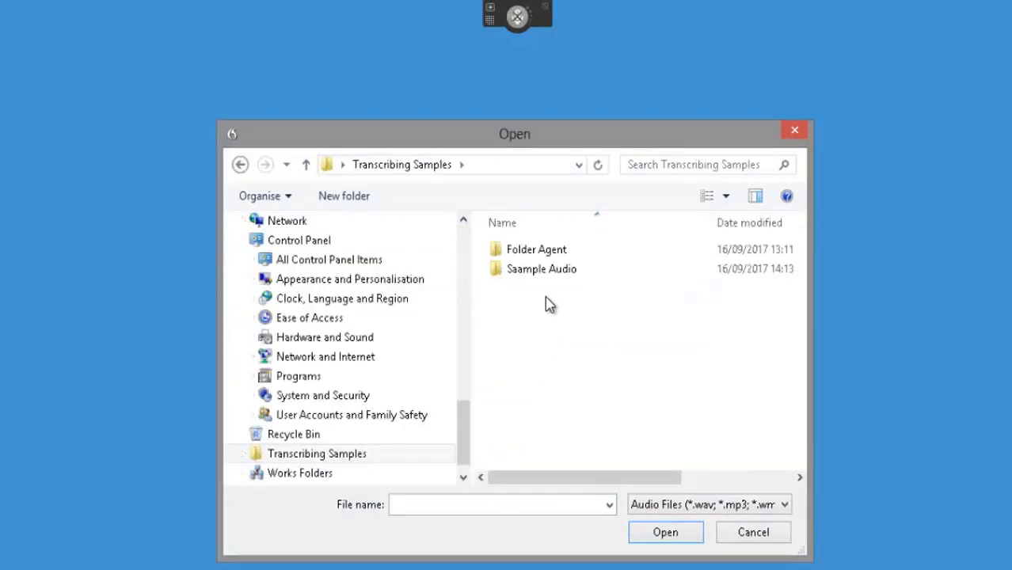
{"action": "left_click", "coordinate": [538, 272]}
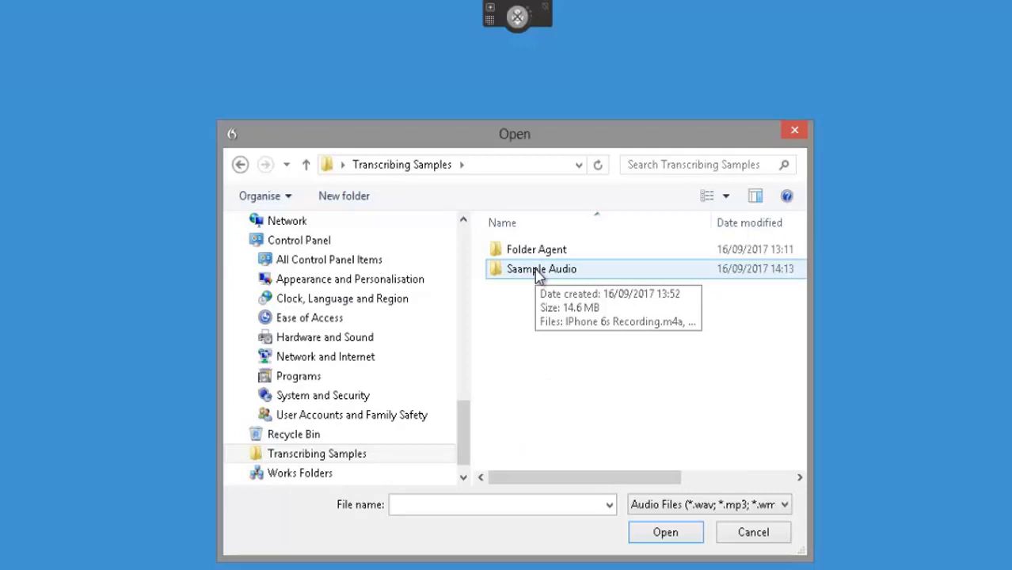
{"action": "double_click", "coordinate": [538, 254]}
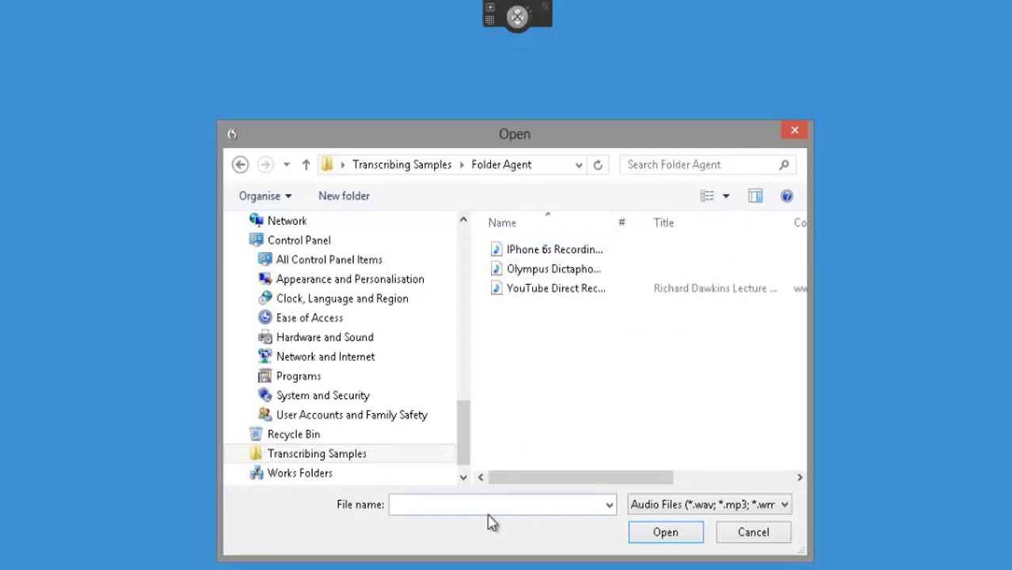
Widen the name column to show the full file names and choose IPhone 6s Recording.m4a as the input audio file
{"action": "mouse_move", "coordinate": [511, 478]}
{"action": "left_mouse_down"}
{"action": "mouse_move", "coordinate": [538, 477]}
{"action": "mouse_move", "coordinate": [504, 479]}
{"action": "left_mouse_up"}
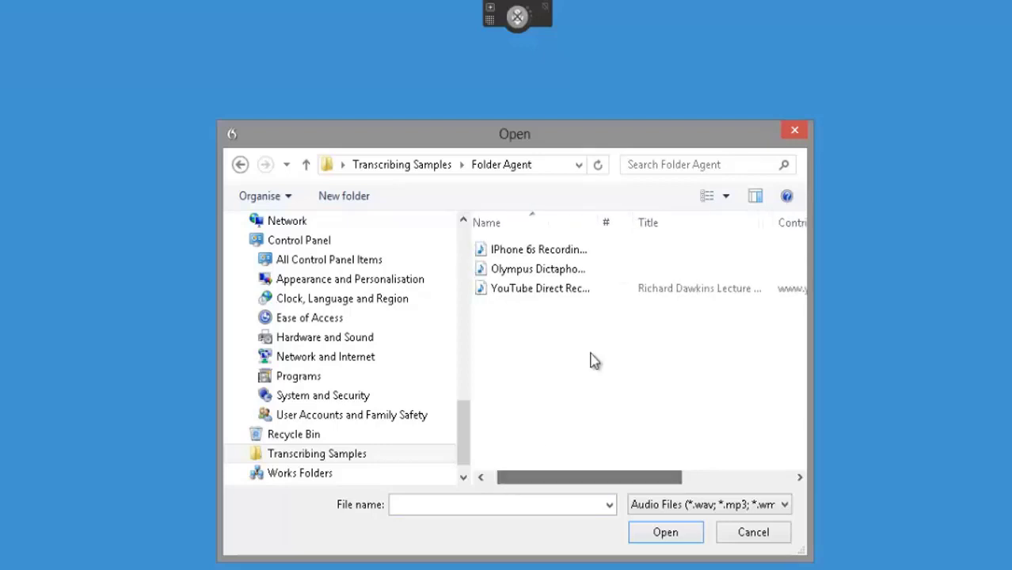
{"action": "left_click_drag", "start_coordinate": [600, 219], "coordinate": [702, 219]}
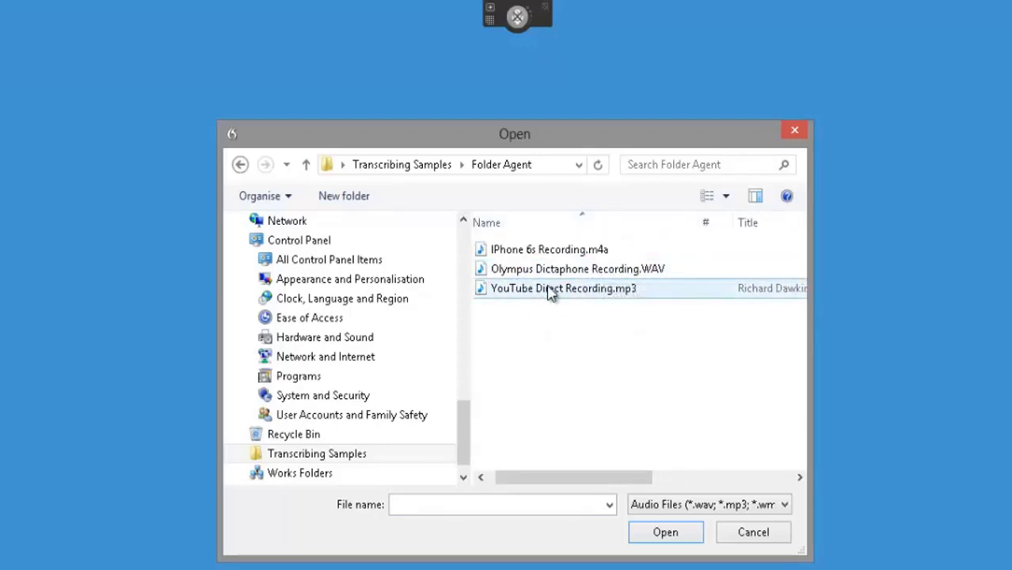
{"action": "mouse_move", "coordinate": [654, 279]}
{"action": "mouse_move", "coordinate": [590, 300]}
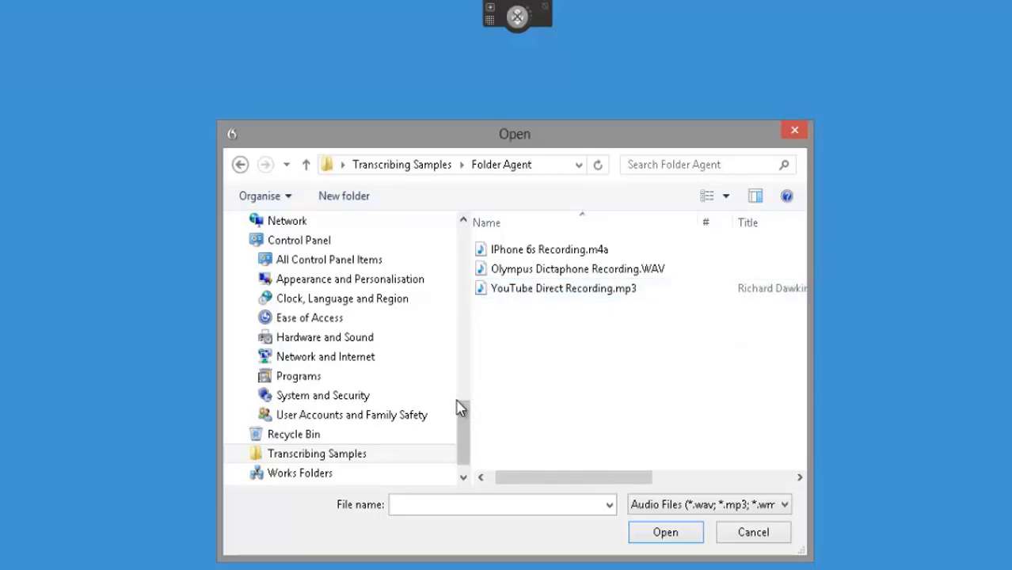
{"action": "left_click", "coordinate": [544, 252]}
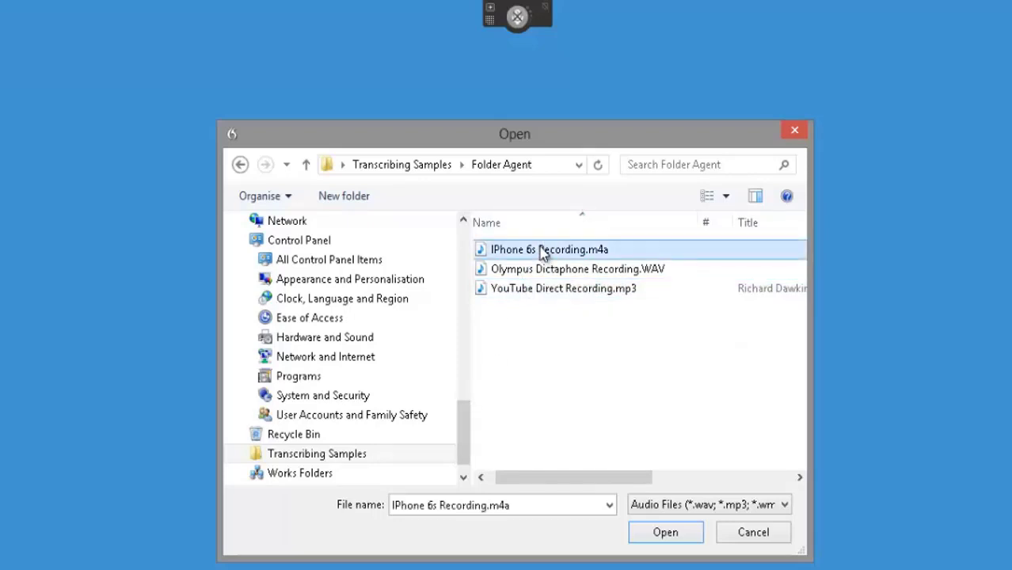
{"action": "left_click", "coordinate": [666, 532]}
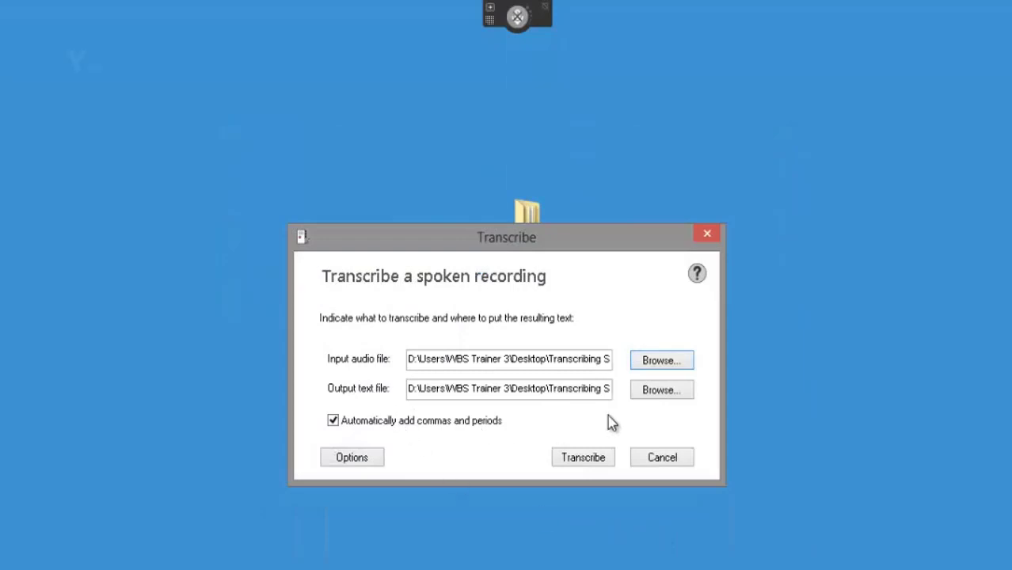
Create an Iphone folder inside Folder Agent and set the output text file to IPhone 6s Recording.rtf in it
{"action": "left_click", "coordinate": [660, 390]}
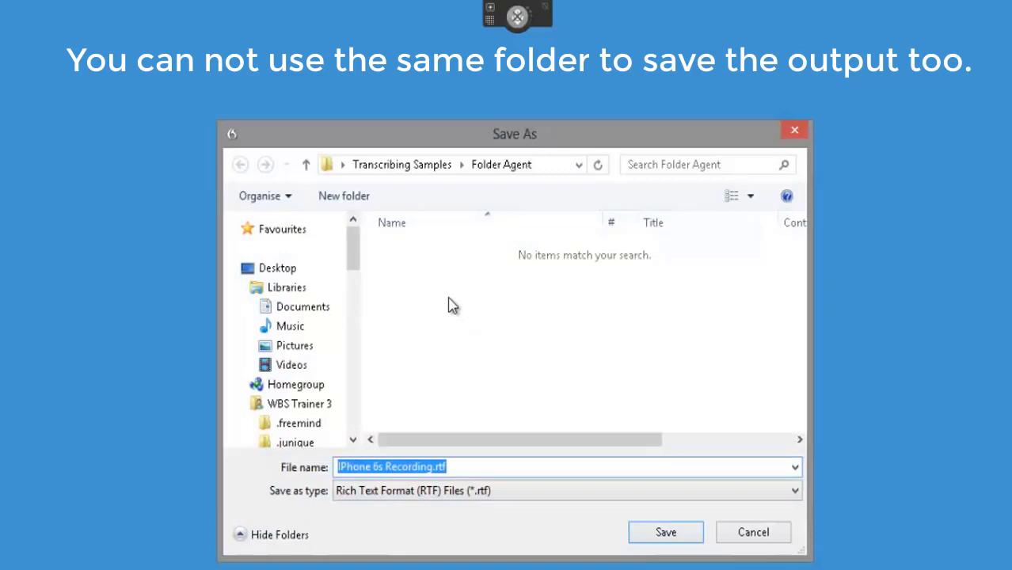
{"action": "left_click", "coordinate": [343, 198]}
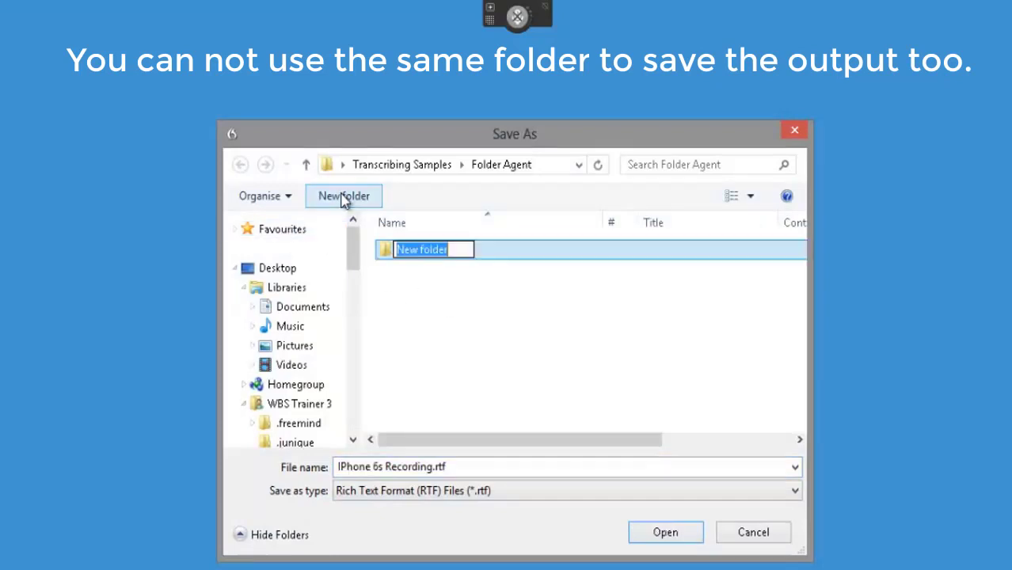
{"action": "key", "text": "BackSpace"}
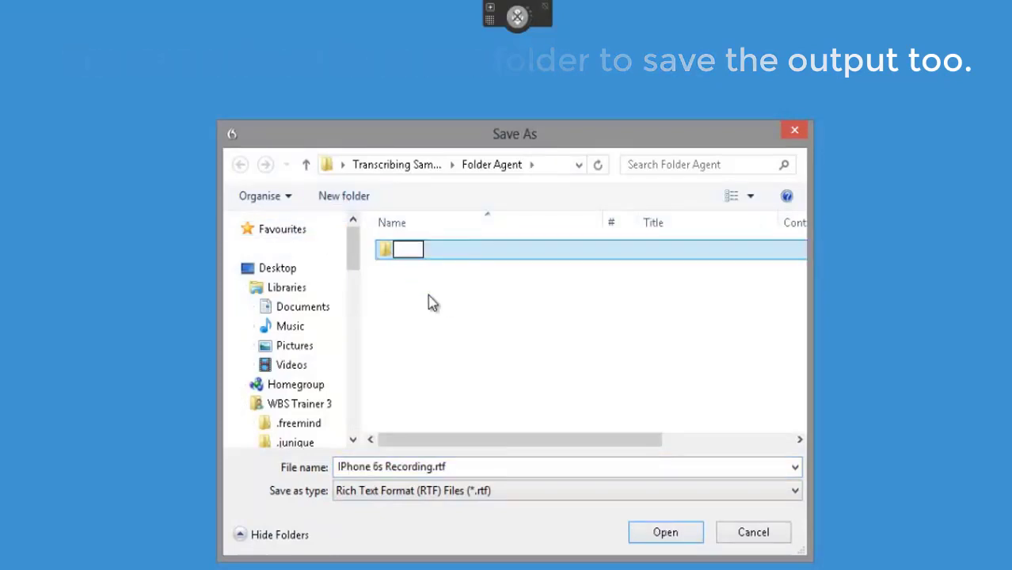
{"action": "type", "text": "Iphone"}
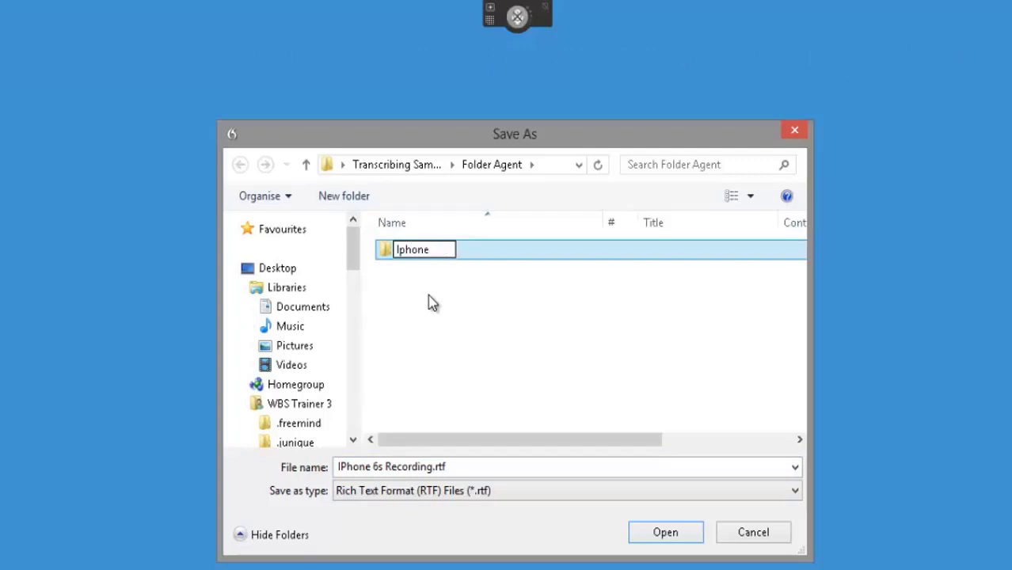
{"action": "key", "text": "Return"}
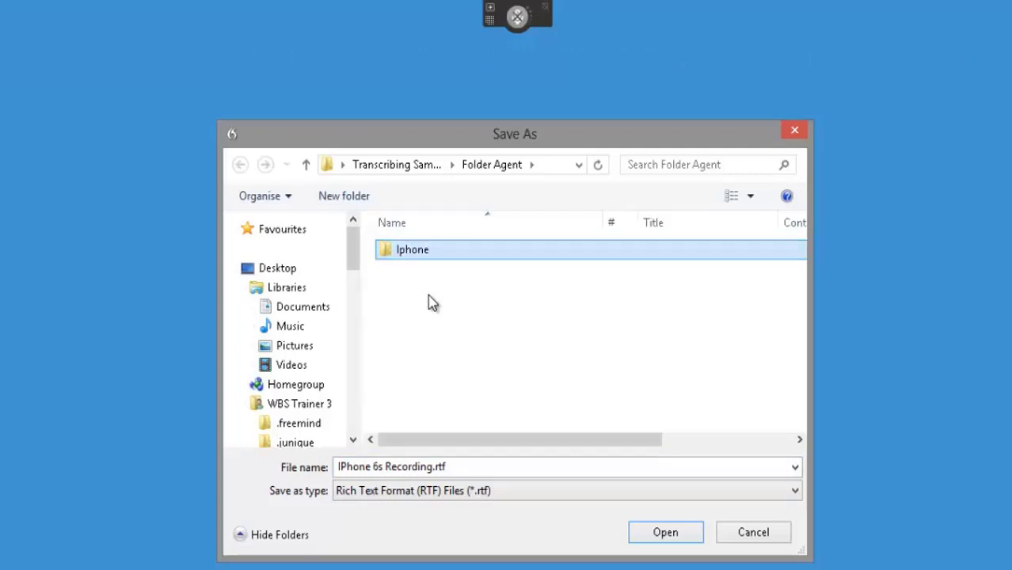
{"action": "left_click", "coordinate": [649, 535]}
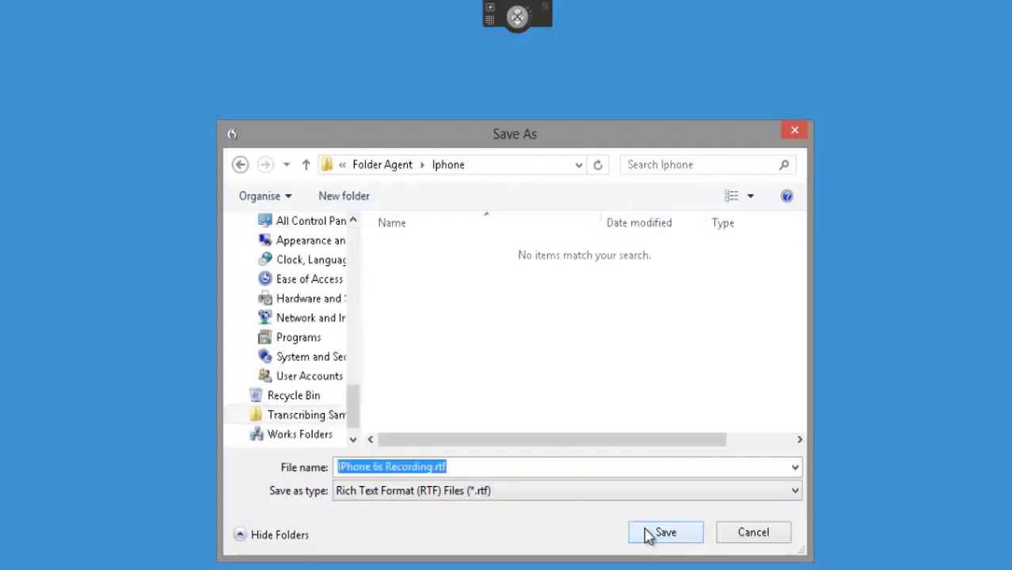
{"action": "left_click", "coordinate": [679, 536]}
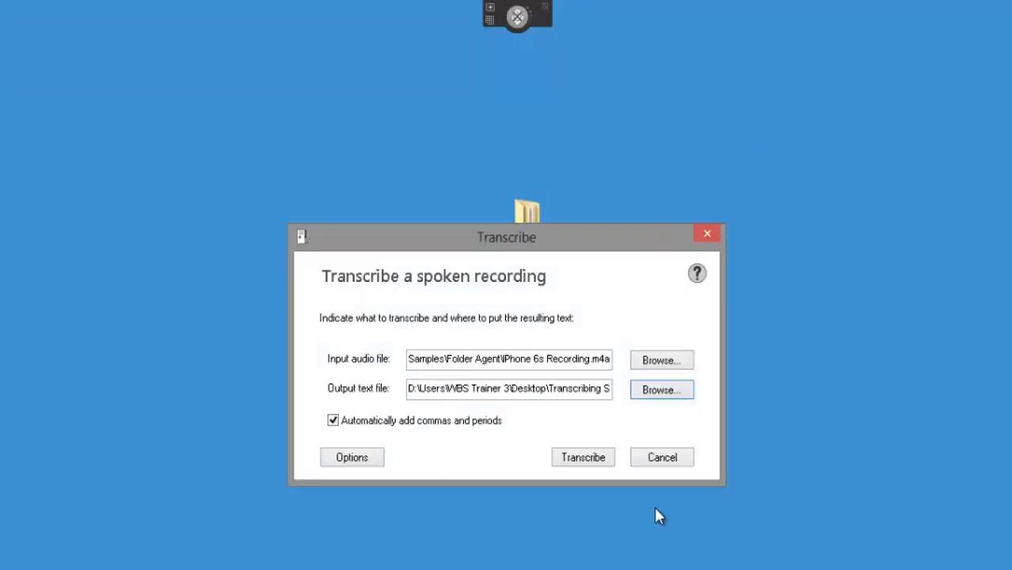
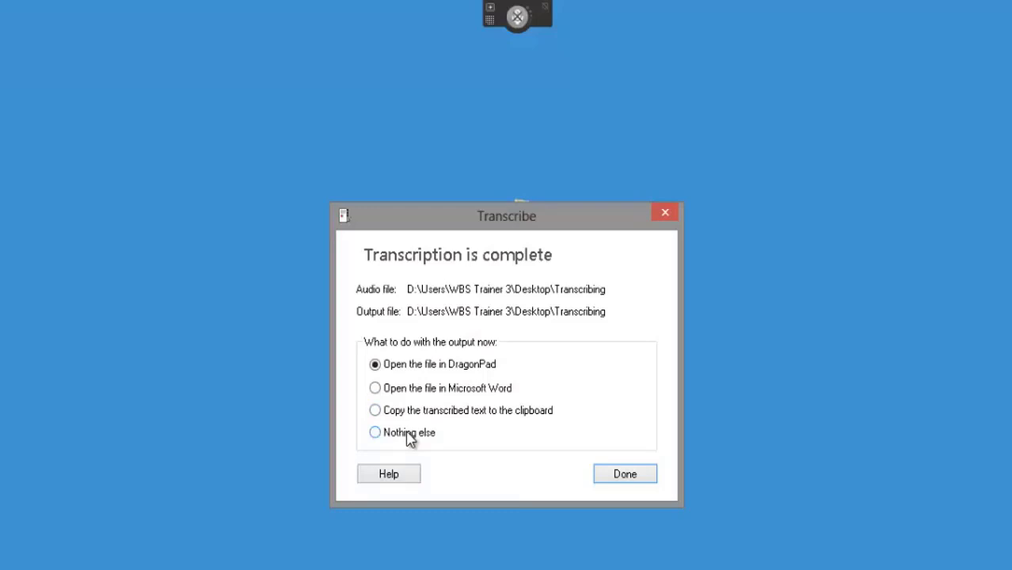
Open the completed transcription in Microsoft Word and move its window to uncover the Transcribing Samples folder on the desktop
{"action": "left_click", "coordinate": [376, 390]}
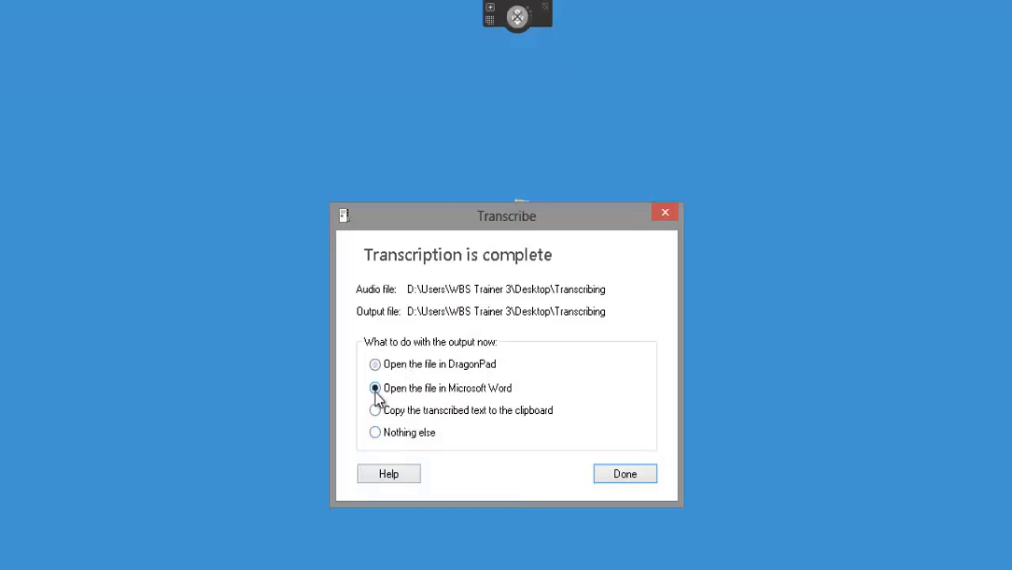
{"action": "left_click", "coordinate": [621, 478]}
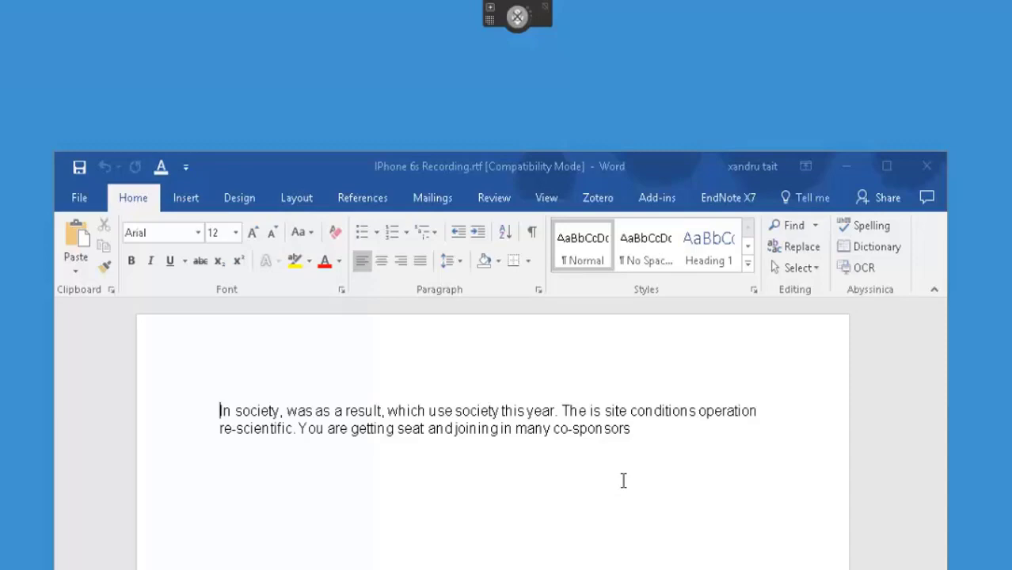
{"action": "left_click_drag", "start_coordinate": [651, 174], "coordinate": [530, 255]}
Play the IPhone 6s recording from the Folder Agent folder to compare it with the Word transcript, and close both
{"action": "double_click", "coordinate": [526, 225]}
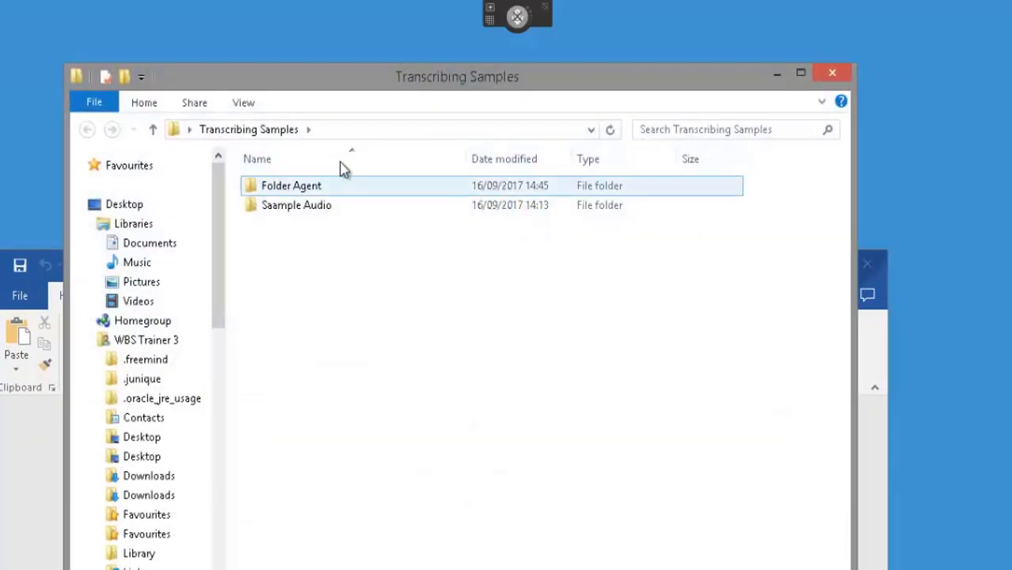
{"action": "double_click", "coordinate": [293, 181]}
{"action": "left_click", "coordinate": [319, 211]}
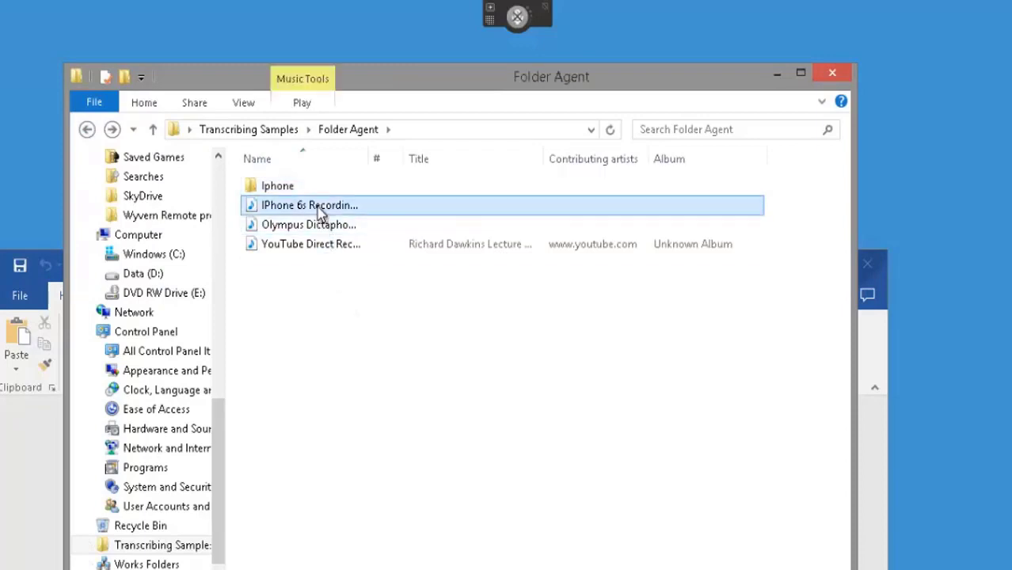
{"action": "double_click", "coordinate": [319, 208]}
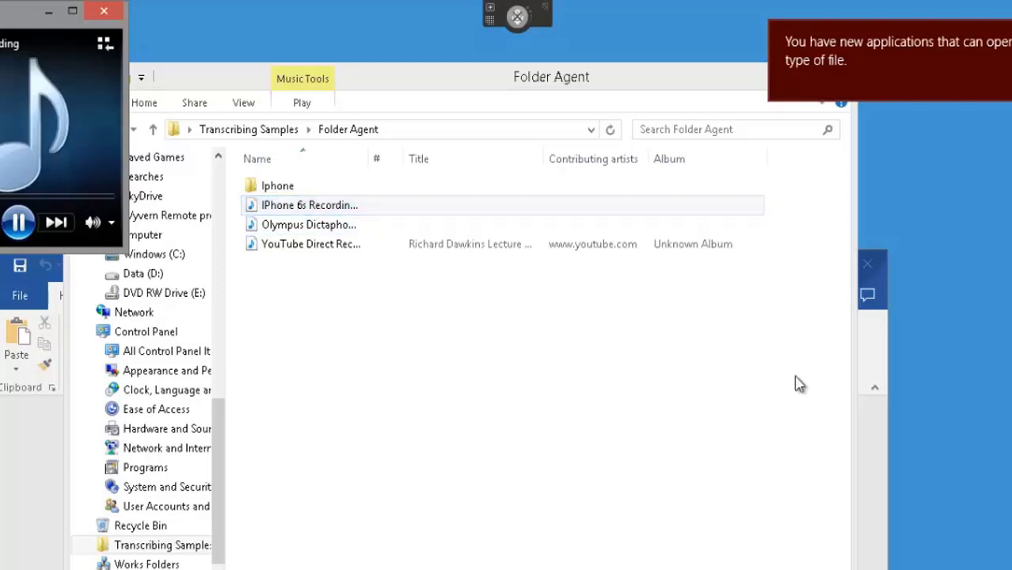
{"action": "left_click", "coordinate": [882, 417]}
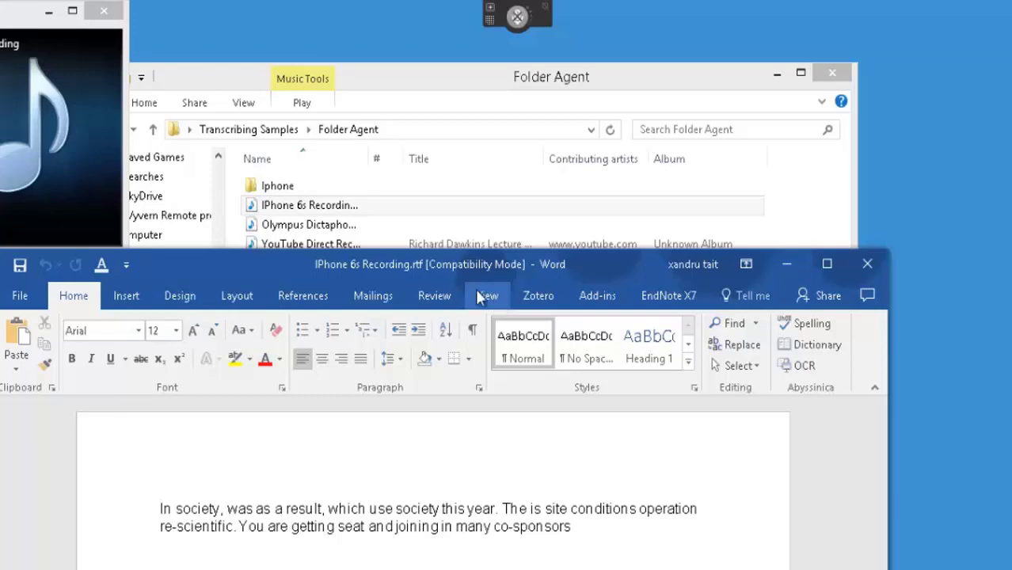
{"action": "left_click", "coordinate": [866, 266]}
{"action": "left_click", "coordinate": [103, 11]}
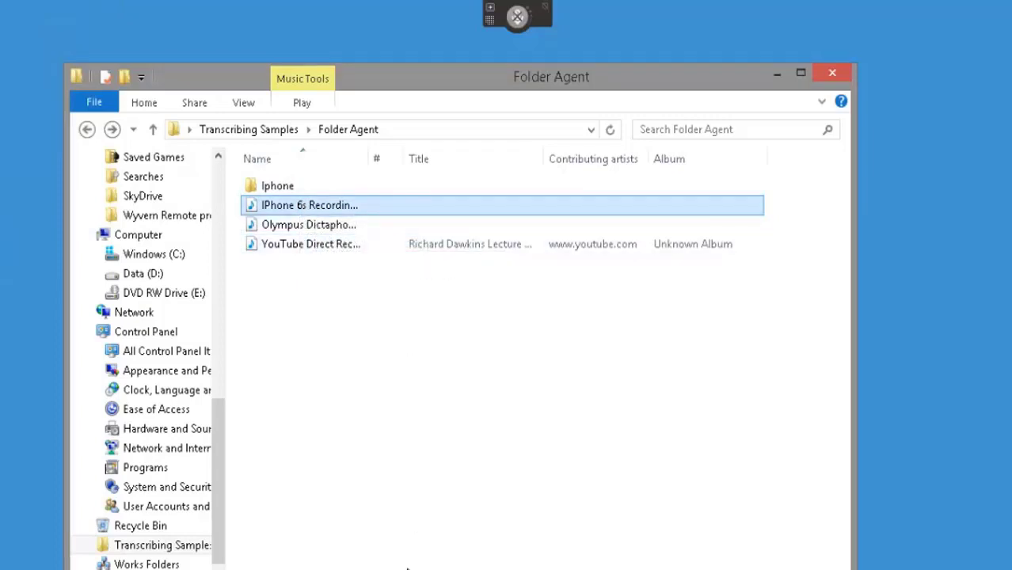
Start transcribing a new recording and choose Olympus Dictaphone Recording.WAV from the Folder Agent folder as the input audio file
{"action": "mouse_move", "coordinate": [517, 18]}
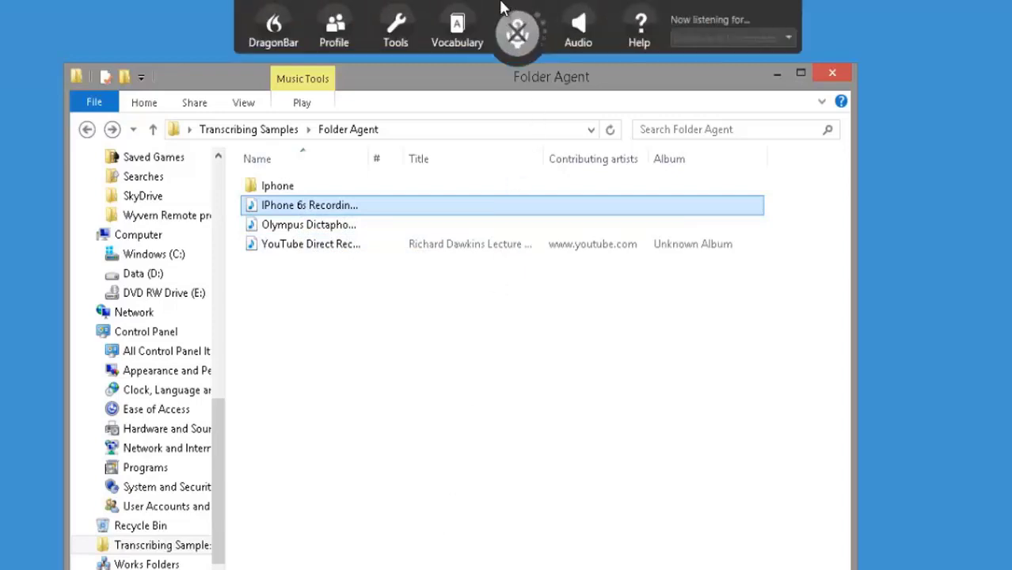
{"action": "left_click", "coordinate": [397, 26]}
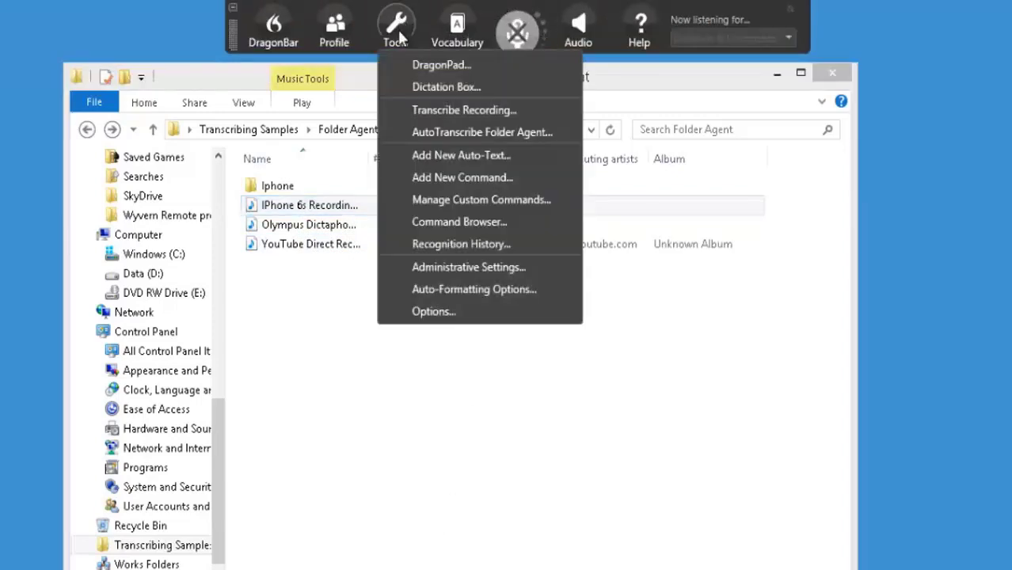
{"action": "left_click", "coordinate": [426, 111]}
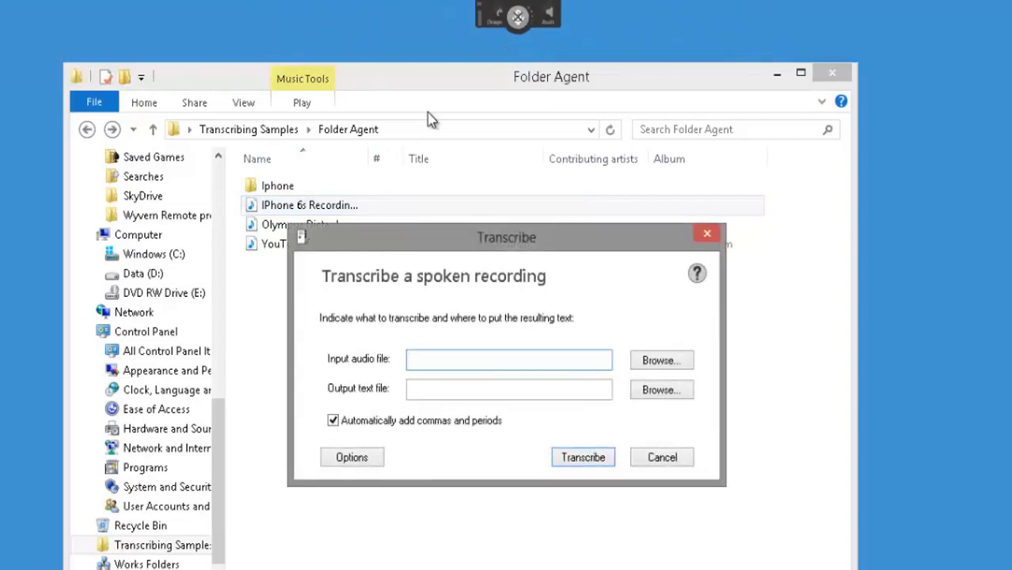
{"action": "left_click", "coordinate": [662, 361]}
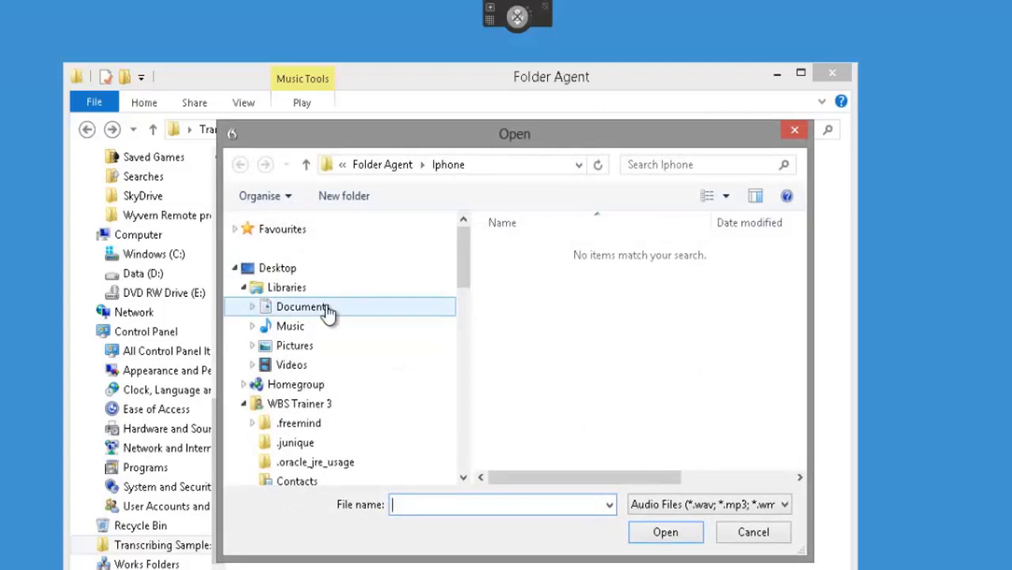
{"action": "left_click", "coordinate": [278, 267]}
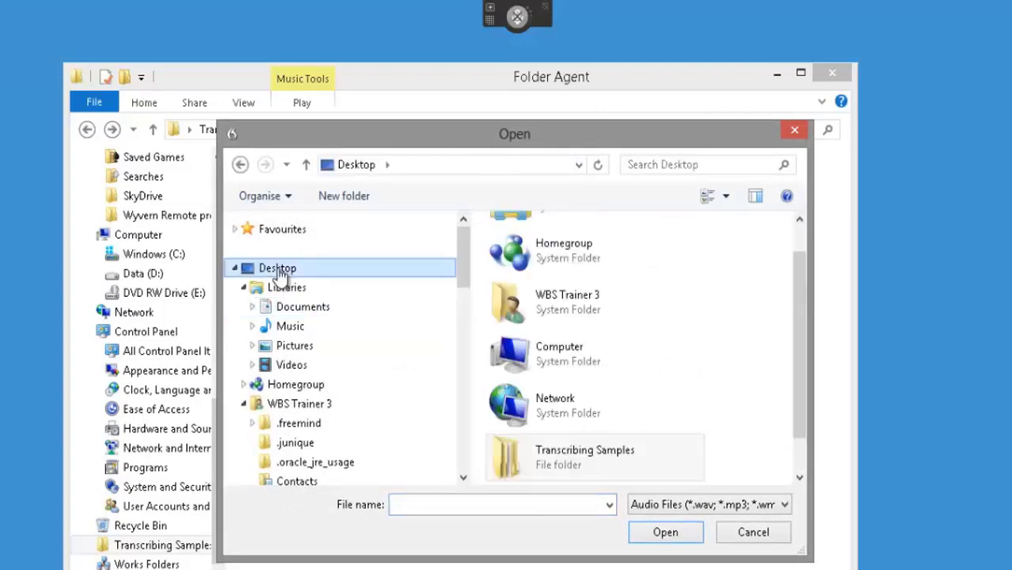
{"action": "double_click", "coordinate": [561, 456]}
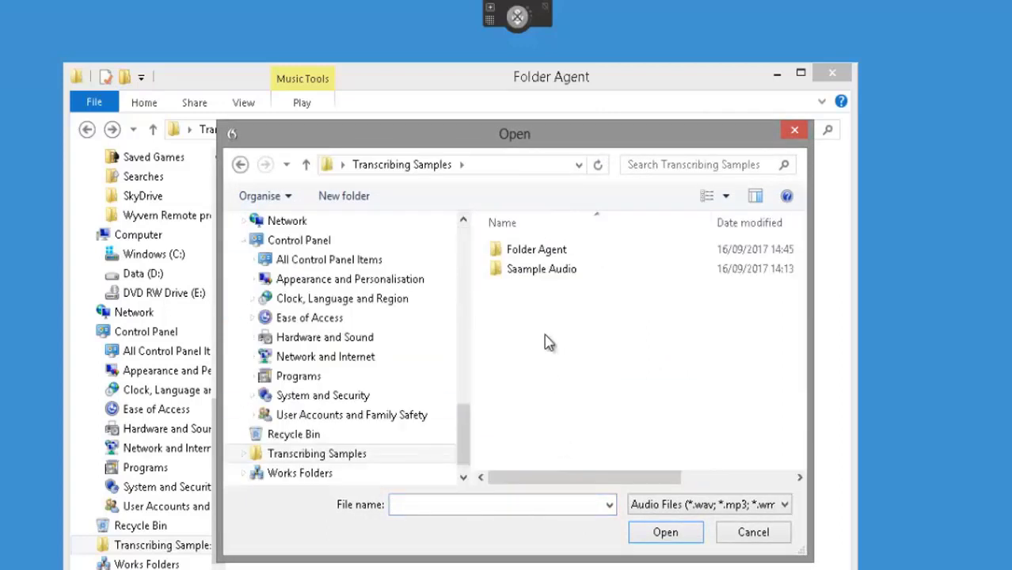
{"action": "double_click", "coordinate": [545, 252]}
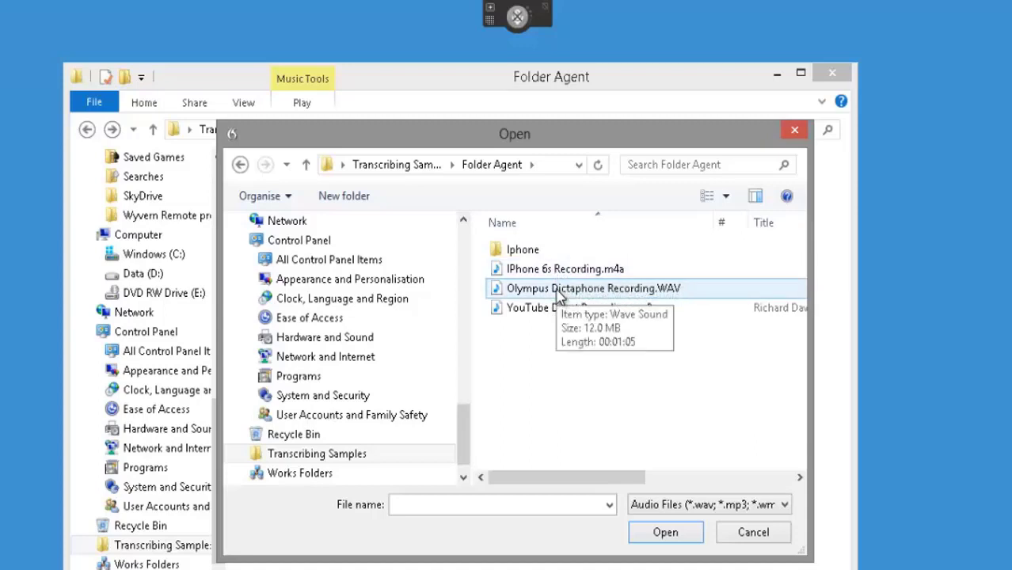
{"action": "double_click", "coordinate": [558, 290]}
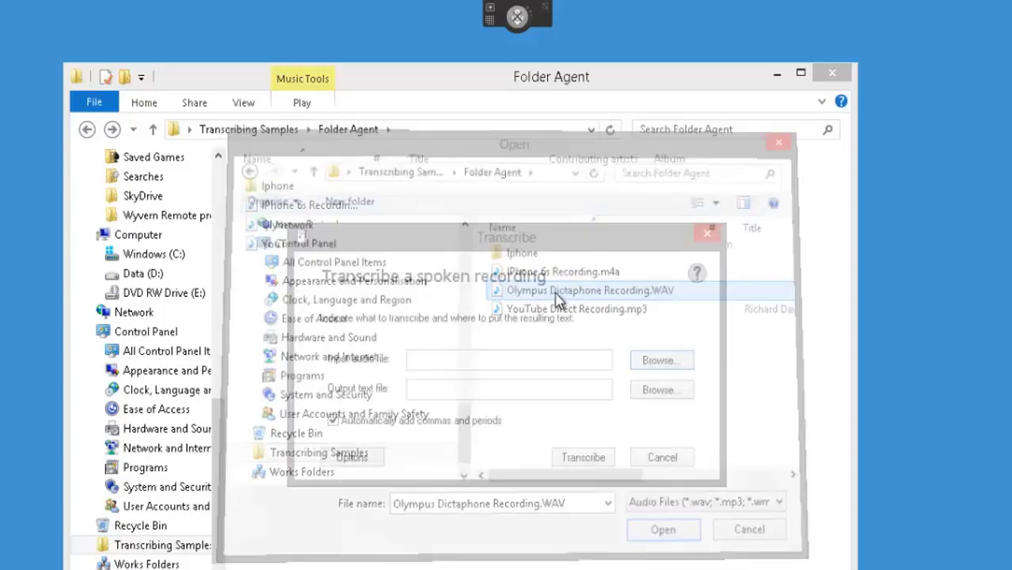
Create an Olympus folder inside Folder Agent and set the output text file to Olympus Dictaphone Recording.rtf in it
{"action": "left_click", "coordinate": [653, 395]}
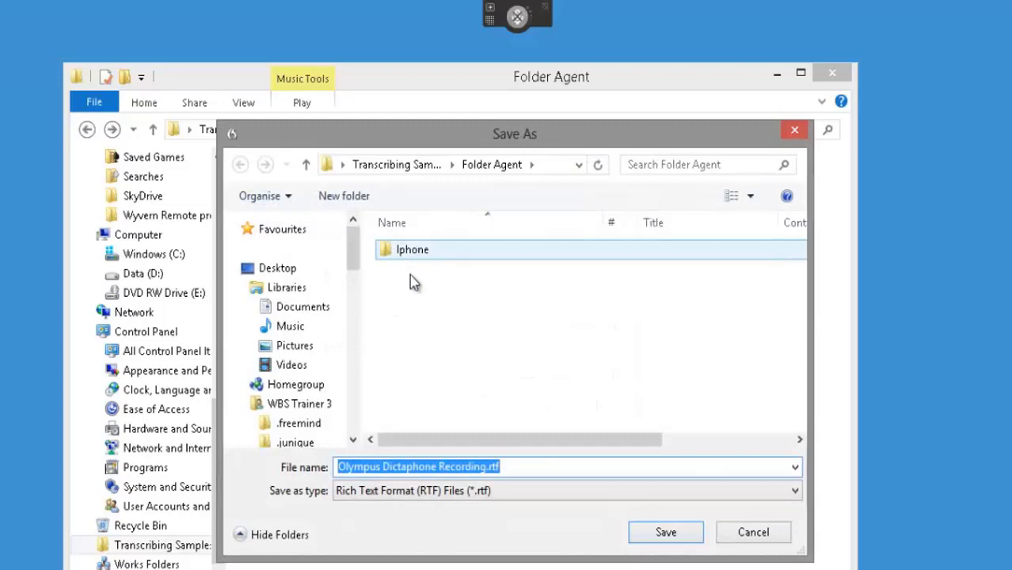
{"action": "left_click", "coordinate": [335, 198]}
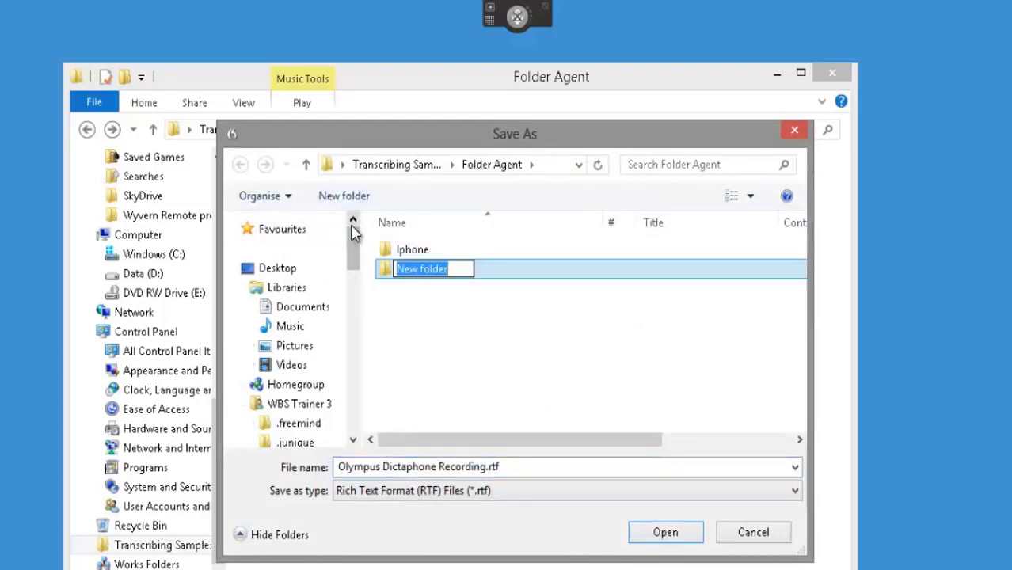
{"action": "type", "text": "Olympus"}
{"action": "left_click", "coordinate": [671, 537]}
{"action": "left_click", "coordinate": [666, 534]}
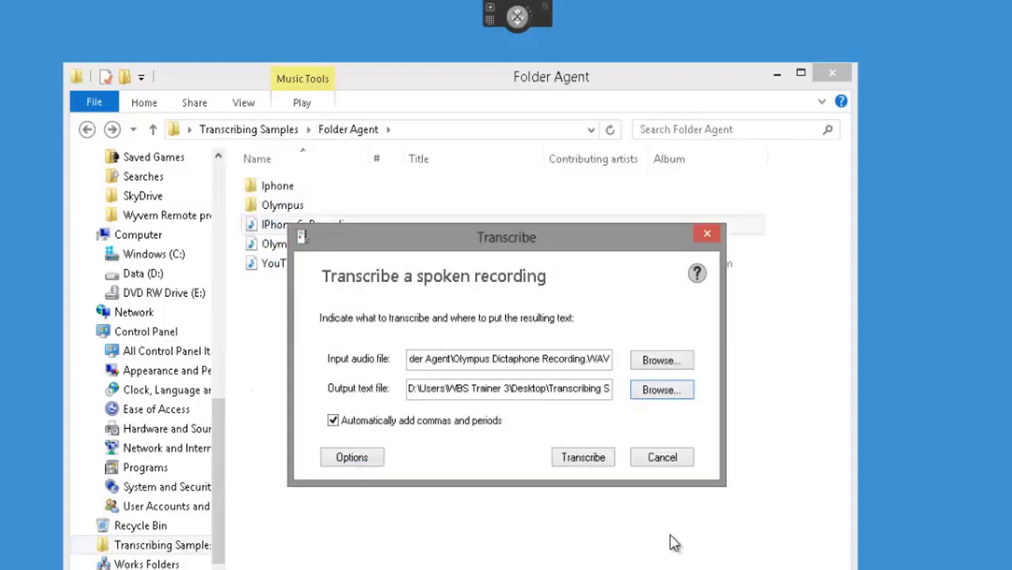
Transcribe the Olympus recording and open the result in Microsoft Word, moving its window up to read the text
{"action": "left_click", "coordinate": [583, 460]}
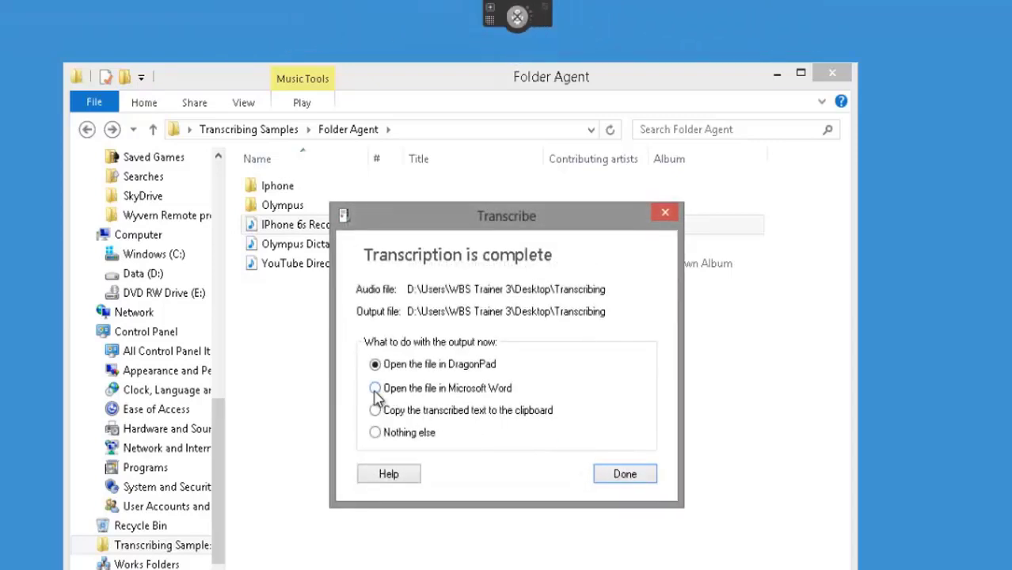
{"action": "left_click", "coordinate": [376, 390]}
{"action": "left_click", "coordinate": [617, 477]}
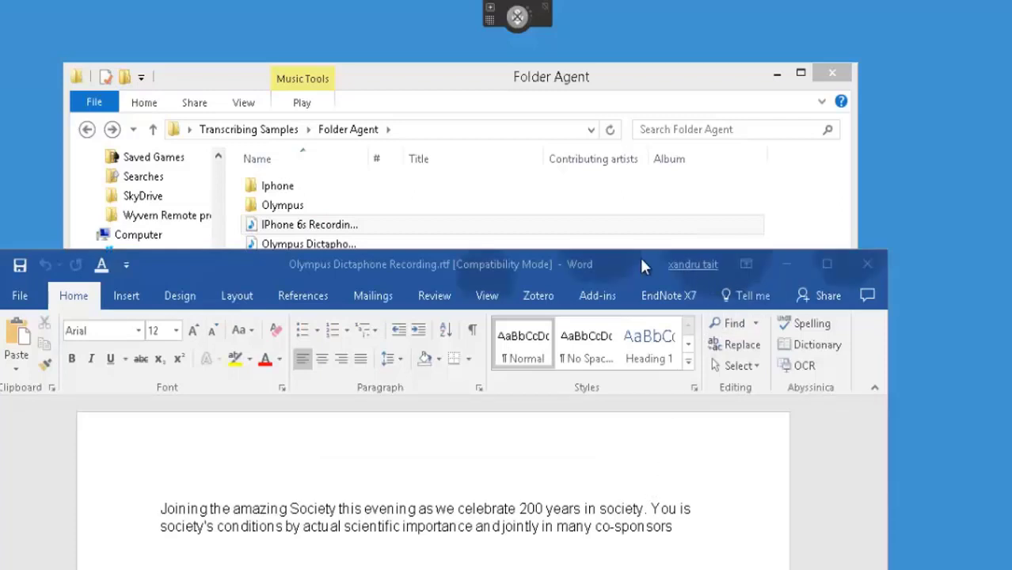
{"action": "left_click_drag", "start_coordinate": [657, 265], "coordinate": [649, 149]}
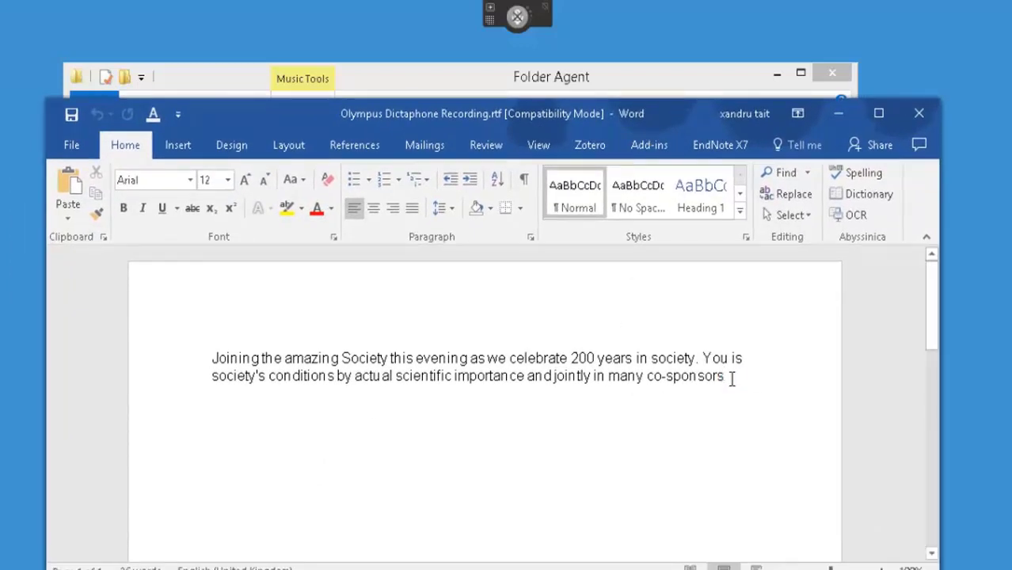
Play the Olympus dictaphone recording from the Folder Agent folder to compare it with the Word transcript, and close both
{"action": "left_click_drag", "start_coordinate": [527, 115], "coordinate": [610, 258]}
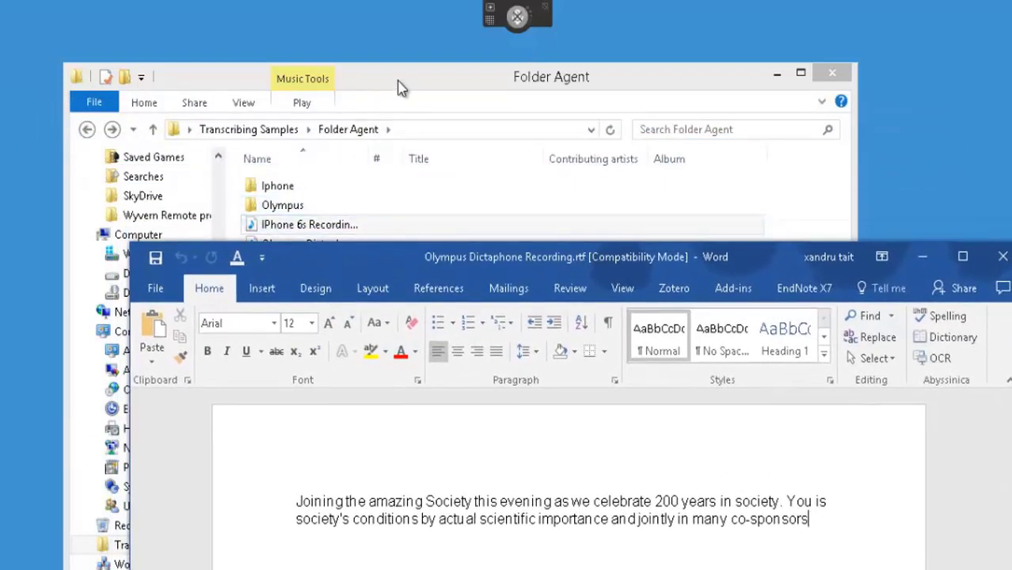
{"action": "left_click", "coordinate": [317, 225]}
{"action": "left_click_drag", "start_coordinate": [403, 106], "coordinate": [774, 95]}
{"action": "double_click", "coordinate": [649, 206]}
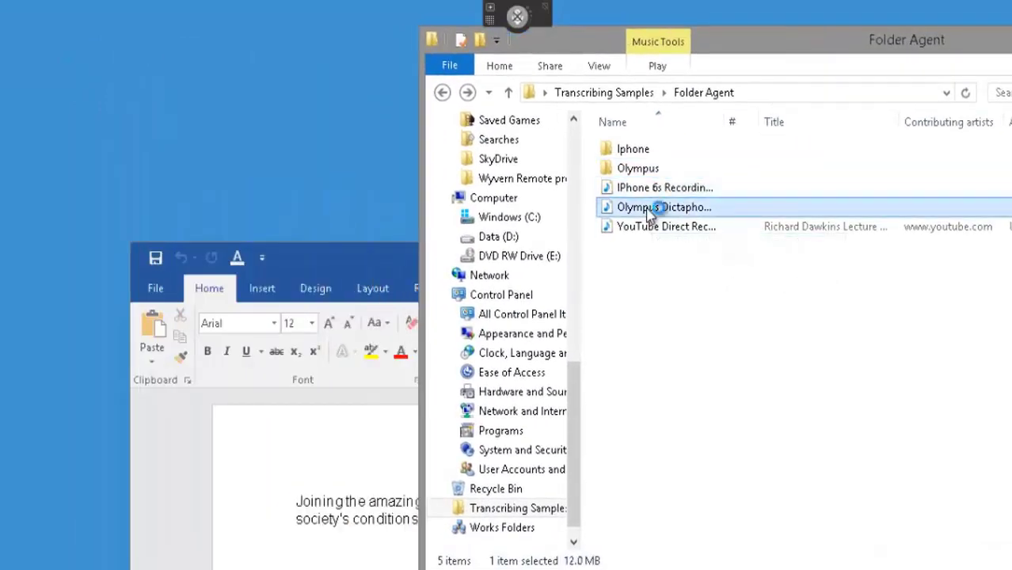
{"action": "left_click", "coordinate": [331, 253]}
{"action": "left_click_drag", "start_coordinate": [331, 253], "coordinate": [347, 121]}
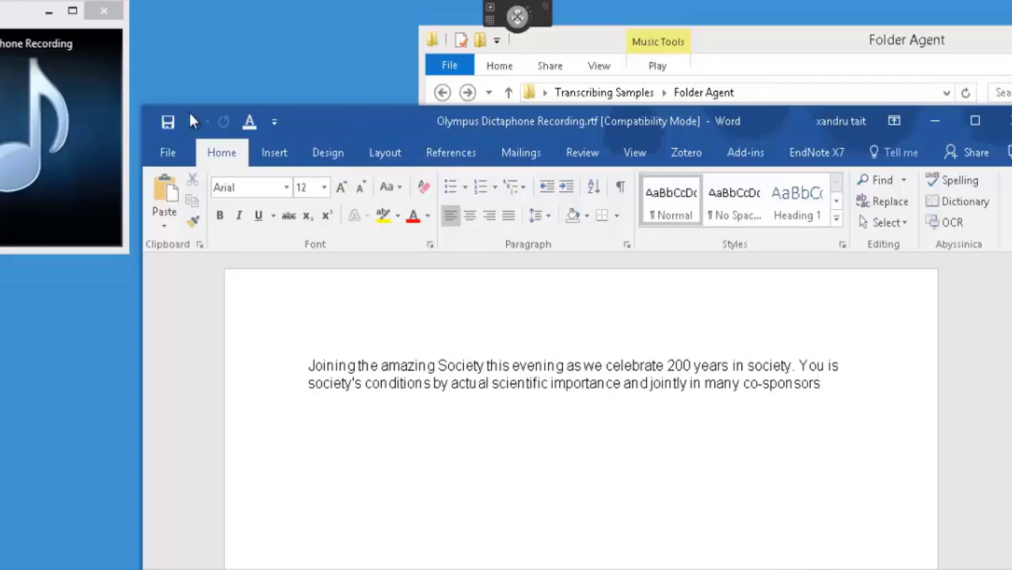
{"action": "left_click", "coordinate": [103, 10]}
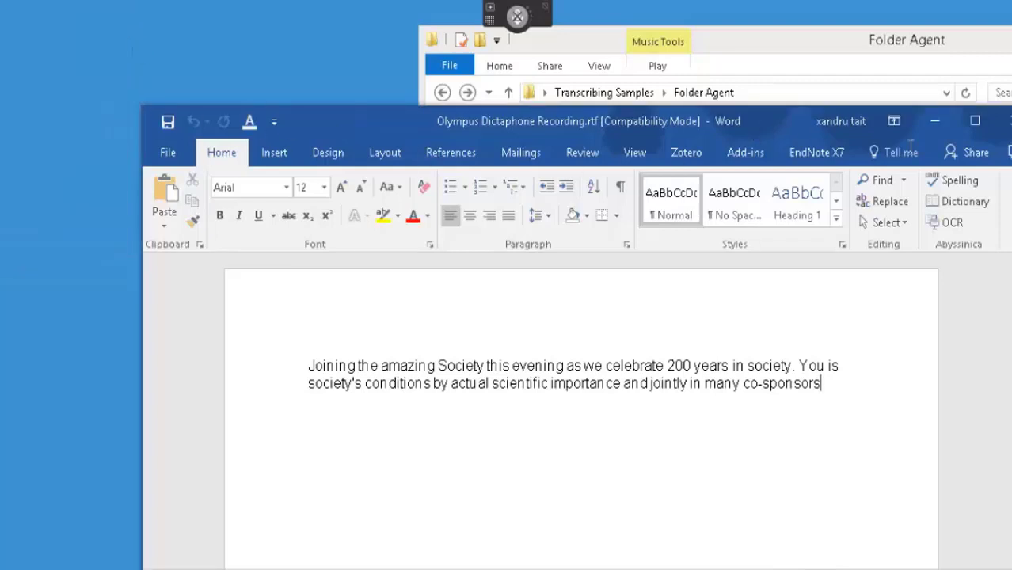
{"action": "left_click", "coordinate": [1004, 121]}
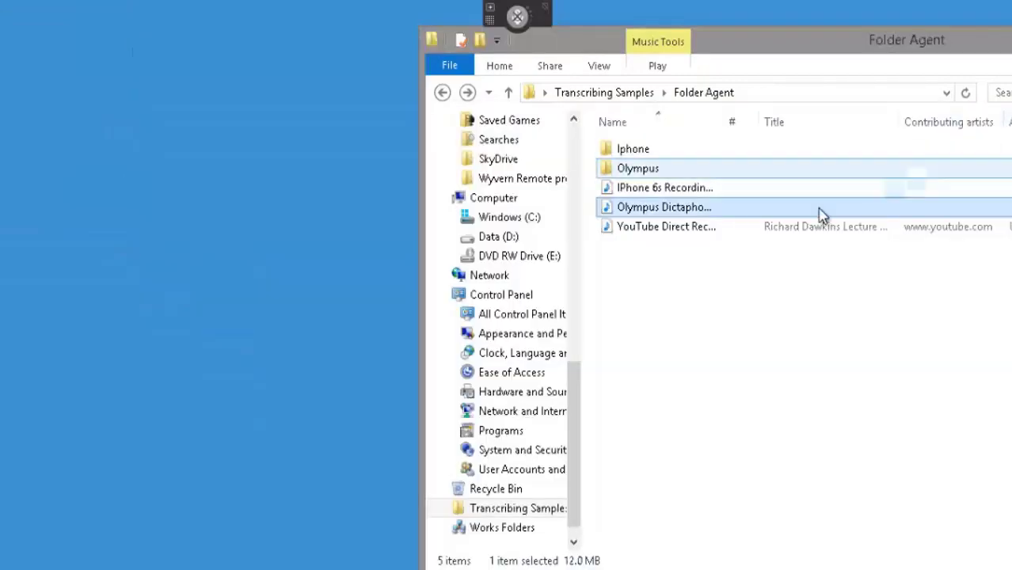
Start another recording transcription and choose YouTube Direct Recording.mp3 from the Folder Agent folder as the input audio file
{"action": "left_click_drag", "start_coordinate": [752, 57], "coordinate": [506, 185]}
{"action": "left_click", "coordinate": [407, 357]}
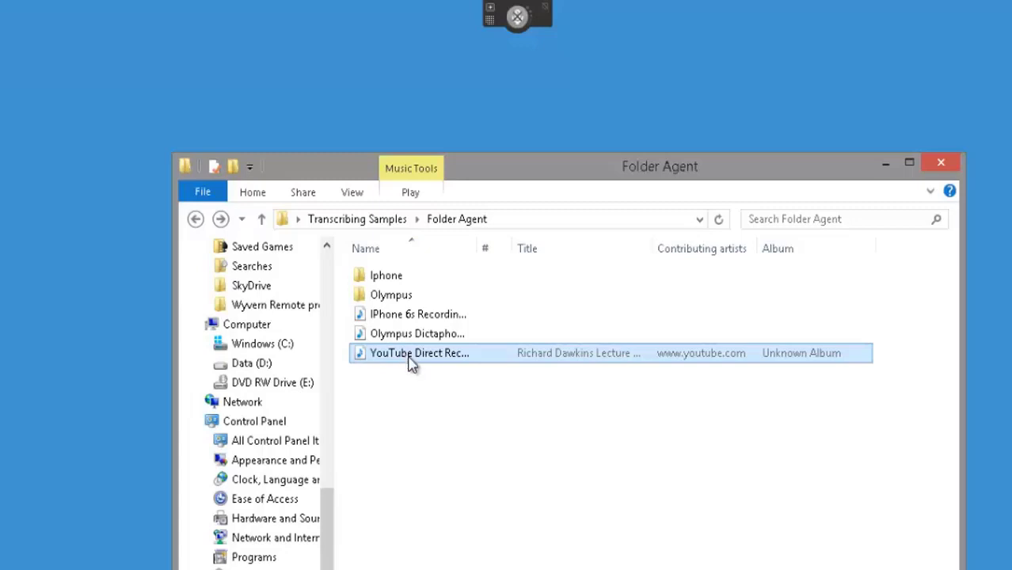
{"action": "mouse_move", "coordinate": [508, 11]}
{"action": "left_click", "coordinate": [397, 24]}
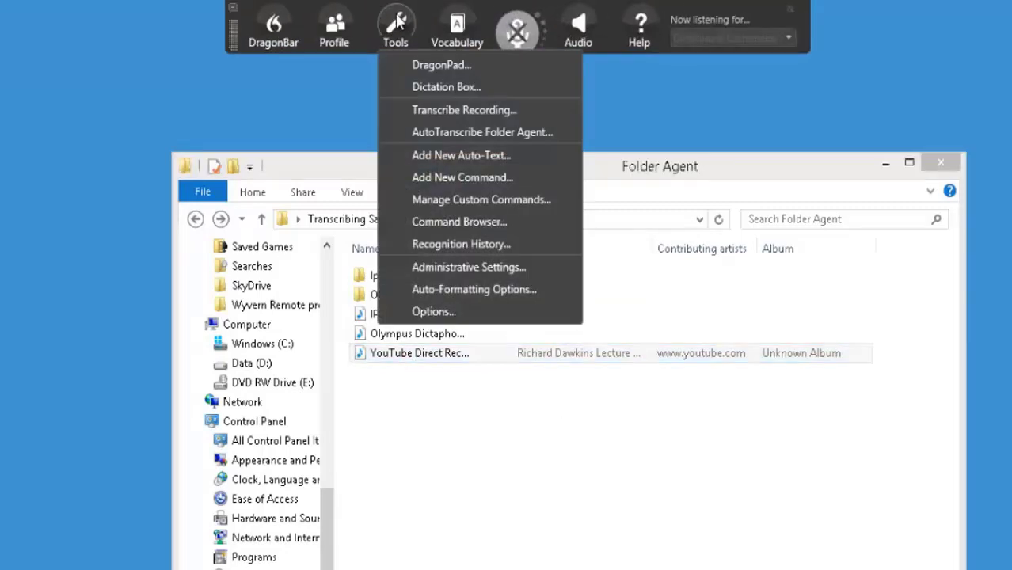
{"action": "left_click", "coordinate": [438, 115]}
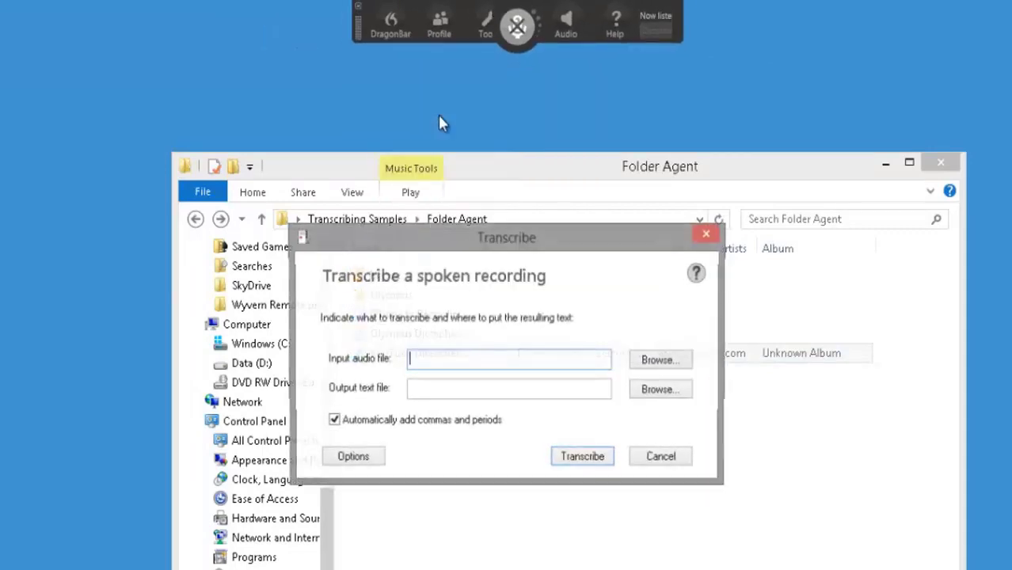
{"action": "left_click", "coordinate": [668, 364]}
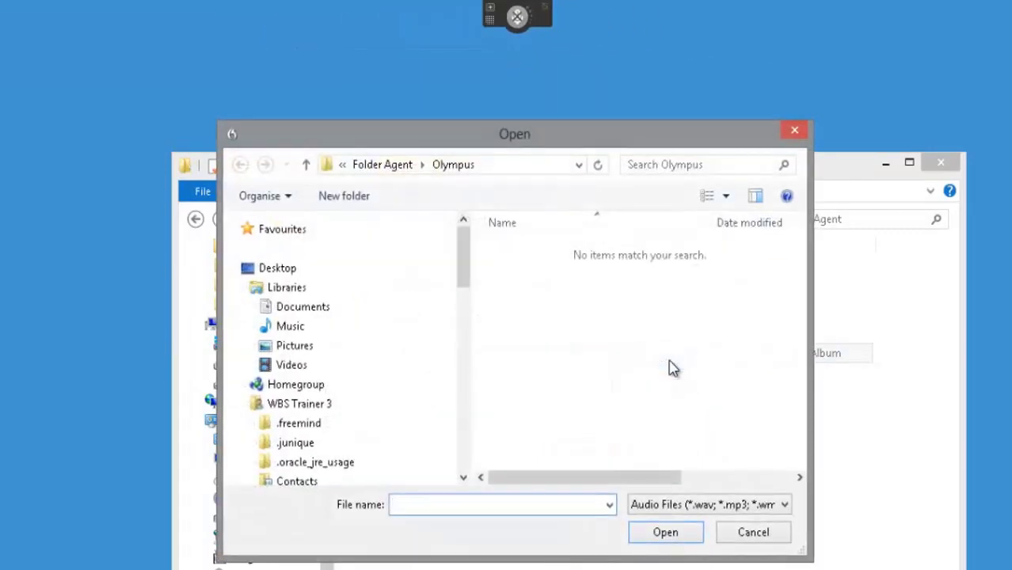
{"action": "left_click", "coordinate": [279, 270]}
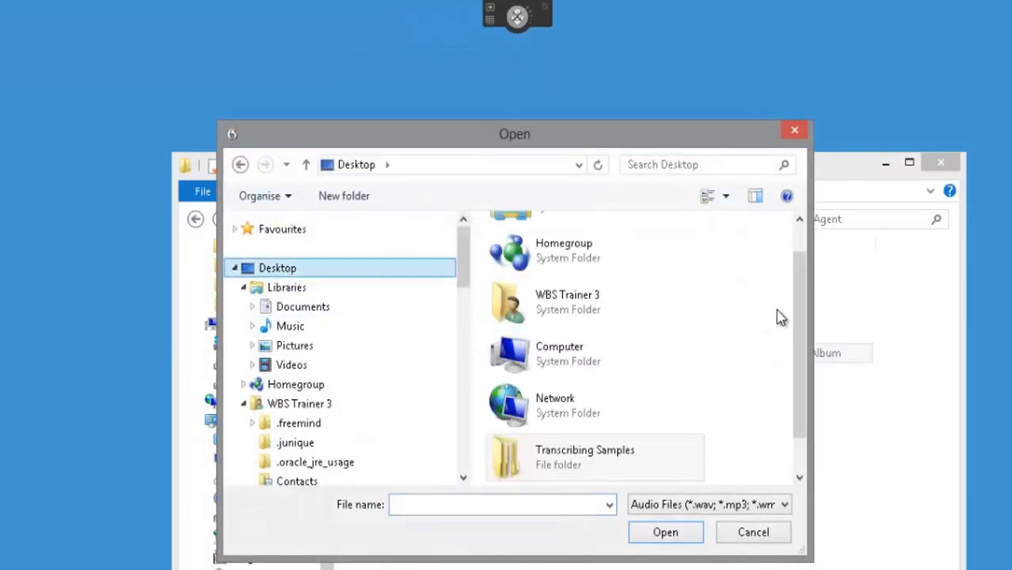
{"action": "left_click_drag", "start_coordinate": [805, 310], "coordinate": [796, 400]}
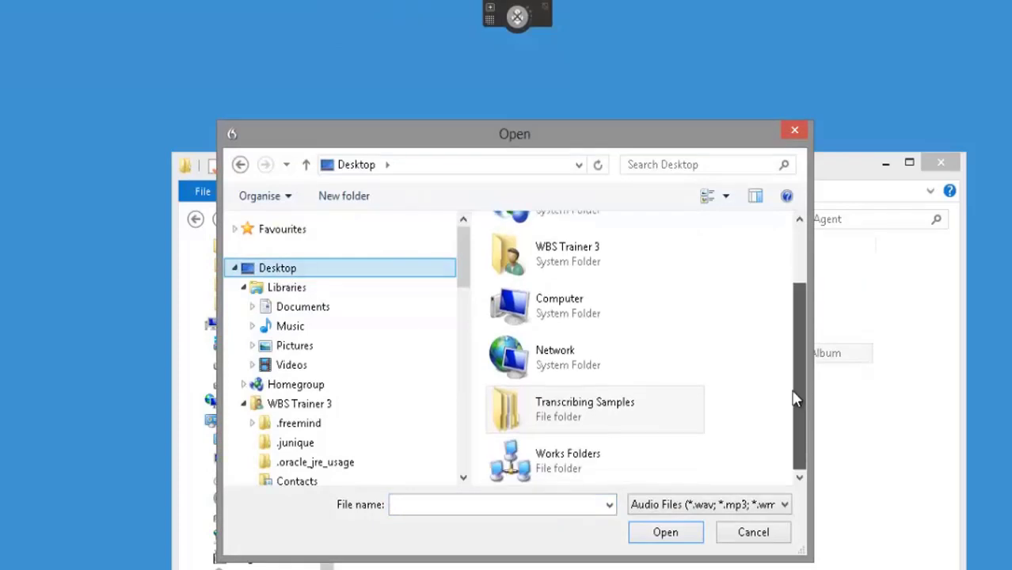
{"action": "double_click", "coordinate": [574, 407]}
{"action": "left_click", "coordinate": [543, 269]}
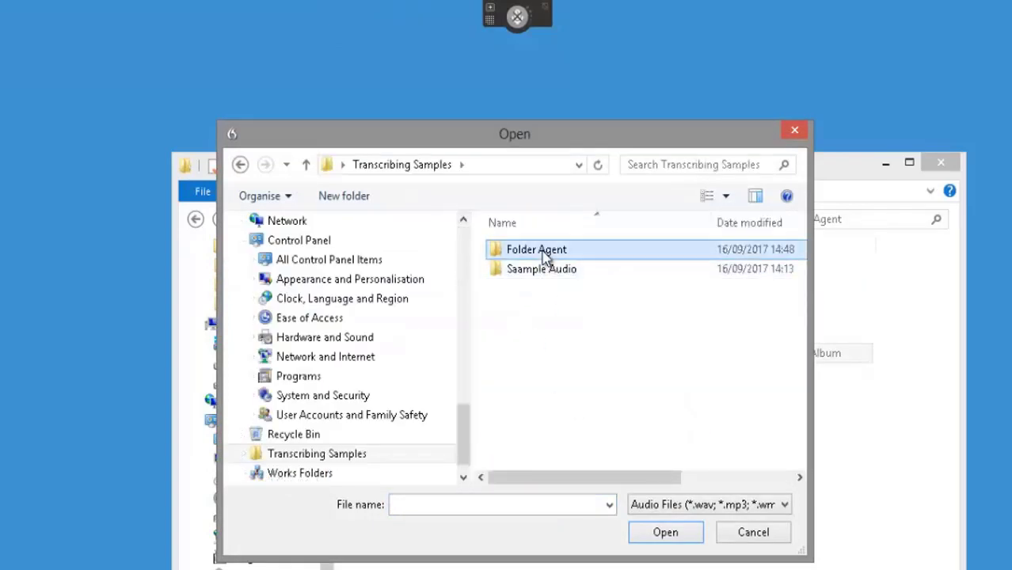
{"action": "double_click", "coordinate": [541, 251]}
{"action": "left_click", "coordinate": [543, 332]}
{"action": "double_click", "coordinate": [544, 333]}
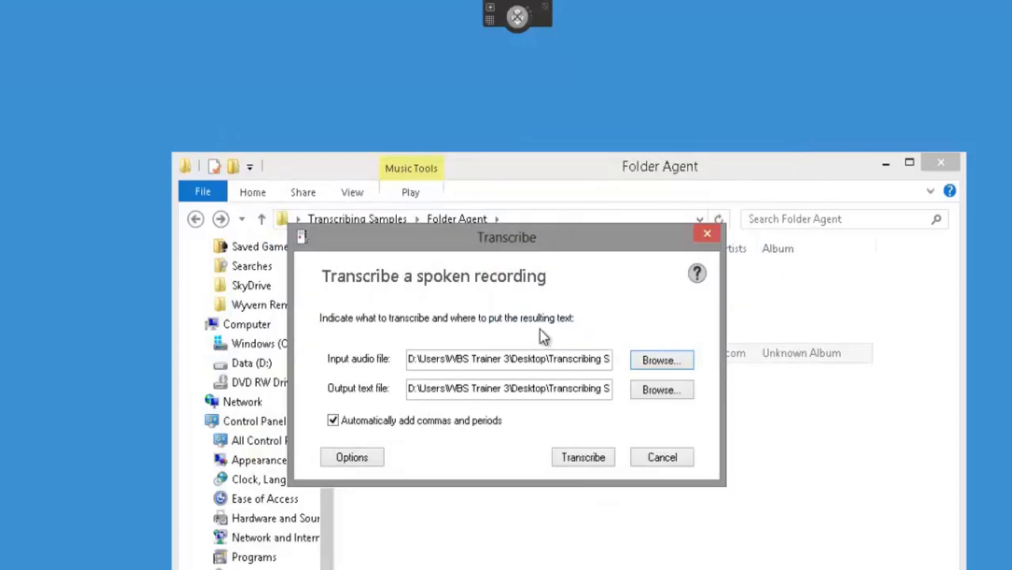
Create a Youtube folder inside Folder Agent and set the output text file to YouTube Direct Recording.rtf in it
{"action": "left_click", "coordinate": [660, 391]}
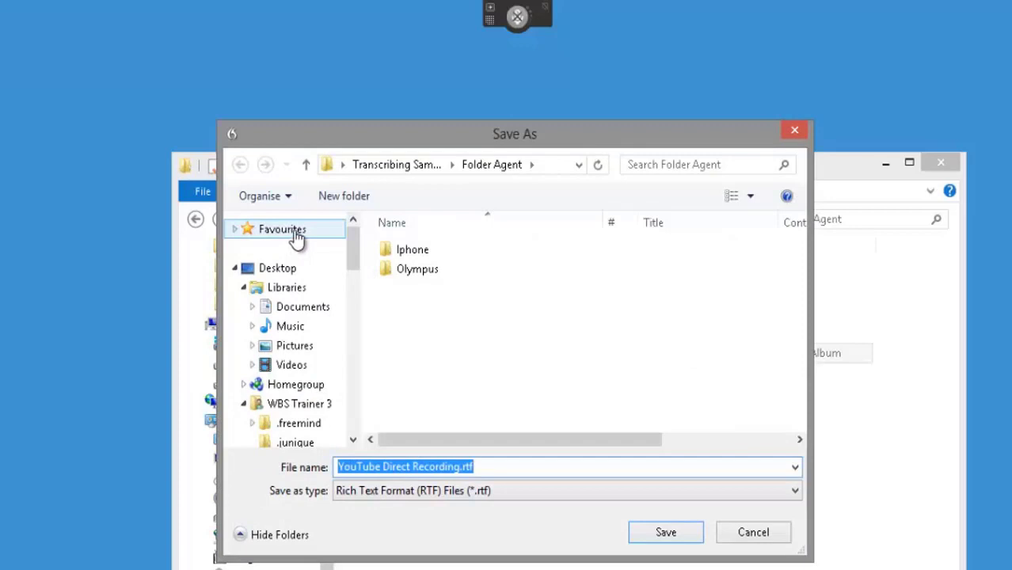
{"action": "left_click", "coordinate": [340, 198]}
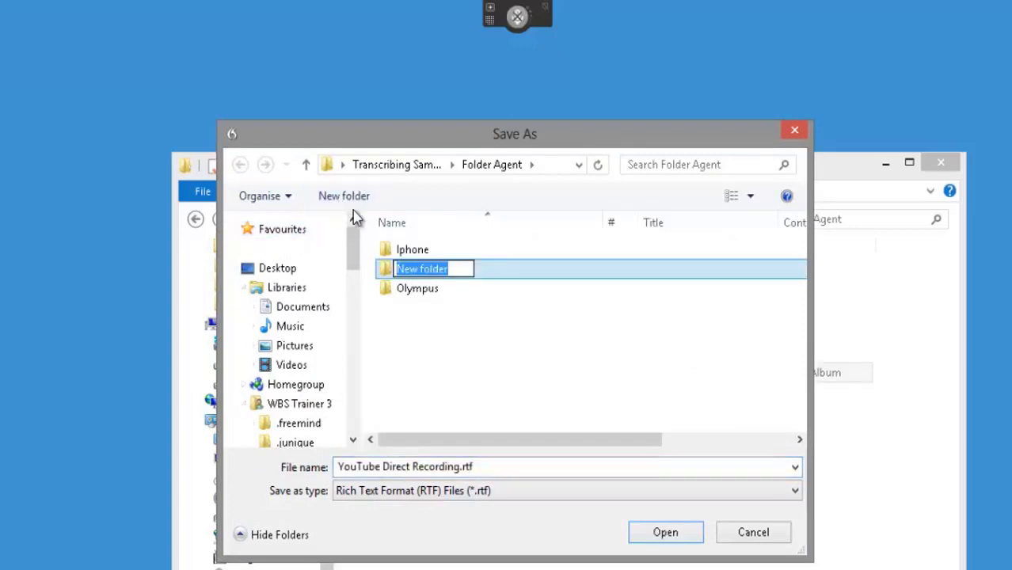
{"action": "type", "text": "You"}
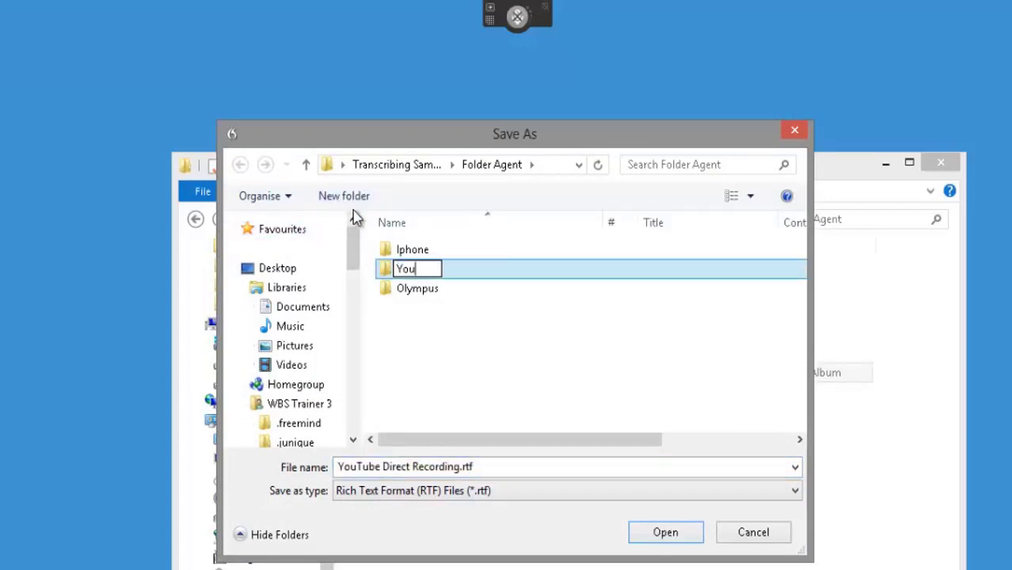
{"action": "type", "text": "tube"}
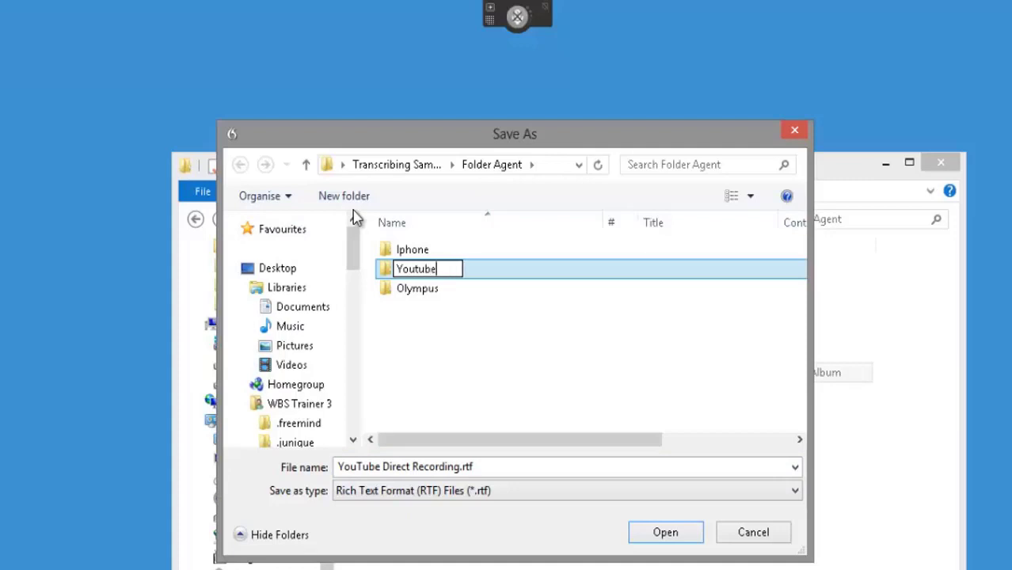
{"action": "left_click", "coordinate": [674, 537]}
{"action": "left_click", "coordinate": [675, 537]}
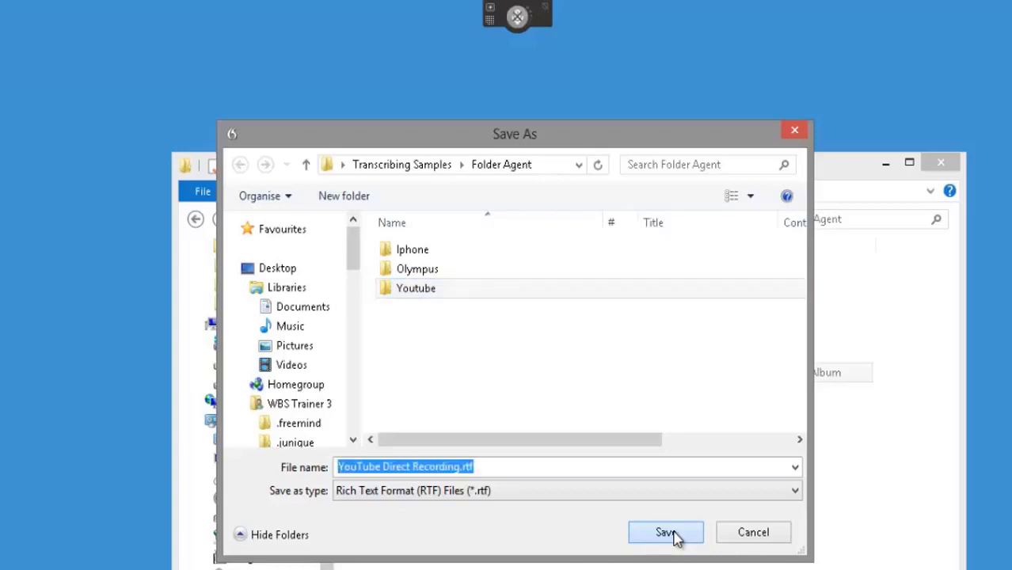
{"action": "left_click", "coordinate": [673, 536]}
Transcribe the YouTube recording and open the result in Microsoft Word, bringing the Folder Agent window in front of it
{"action": "left_click", "coordinate": [594, 458]}
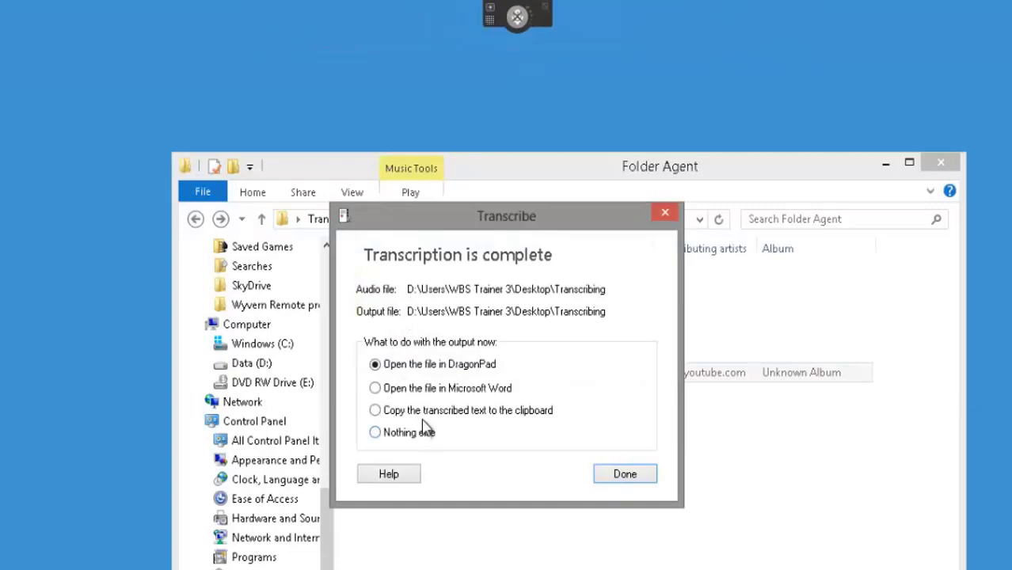
{"action": "left_click", "coordinate": [375, 388]}
{"action": "left_click", "coordinate": [615, 476]}
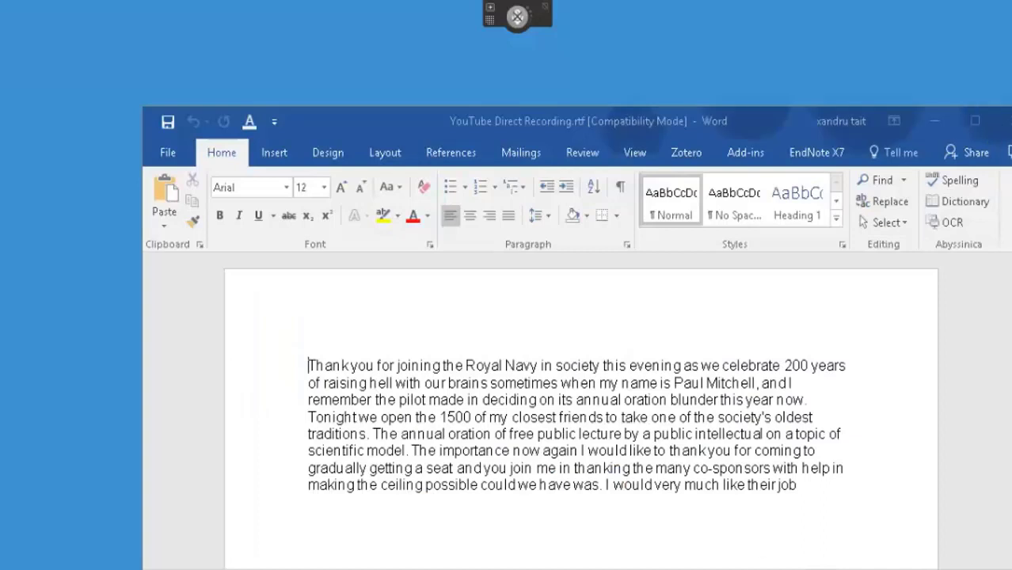
{"action": "left_click", "coordinate": [560, 567]}
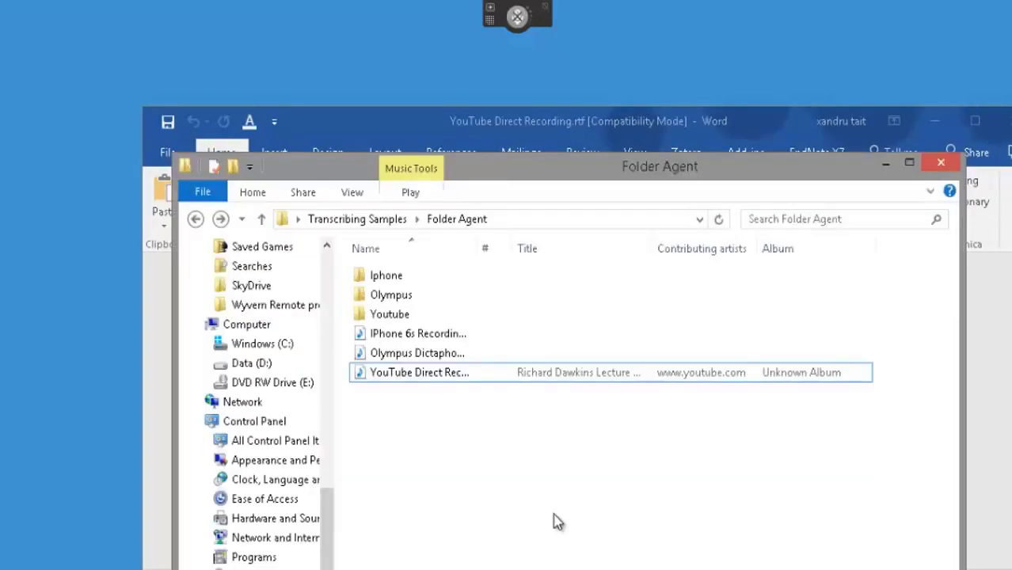
Play YouTube Direct Recording to compare it with the Word transcript, and close the document, the player and the Folder Agent window
{"action": "double_click", "coordinate": [418, 379]}
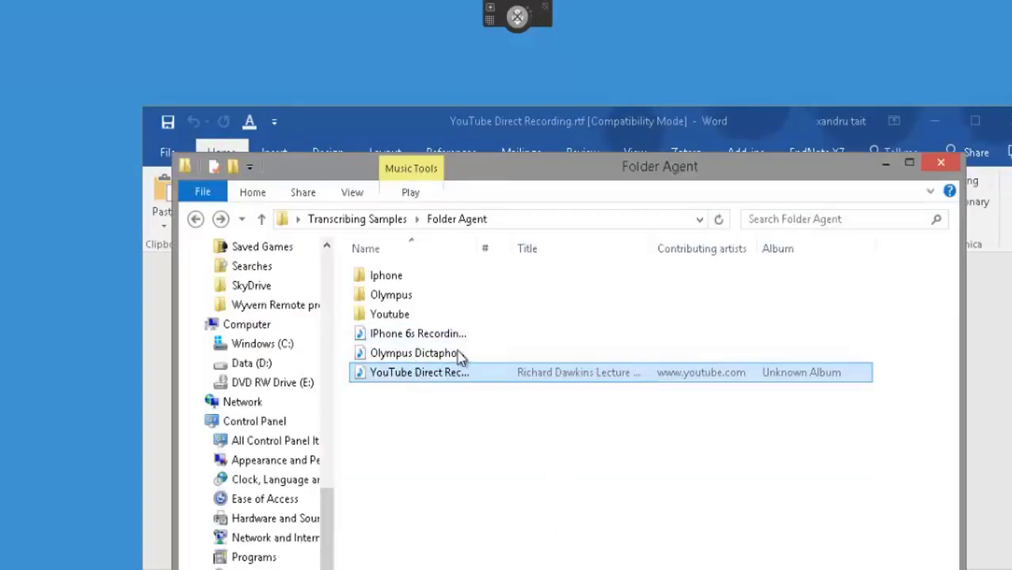
{"action": "left_click", "coordinate": [605, 119]}
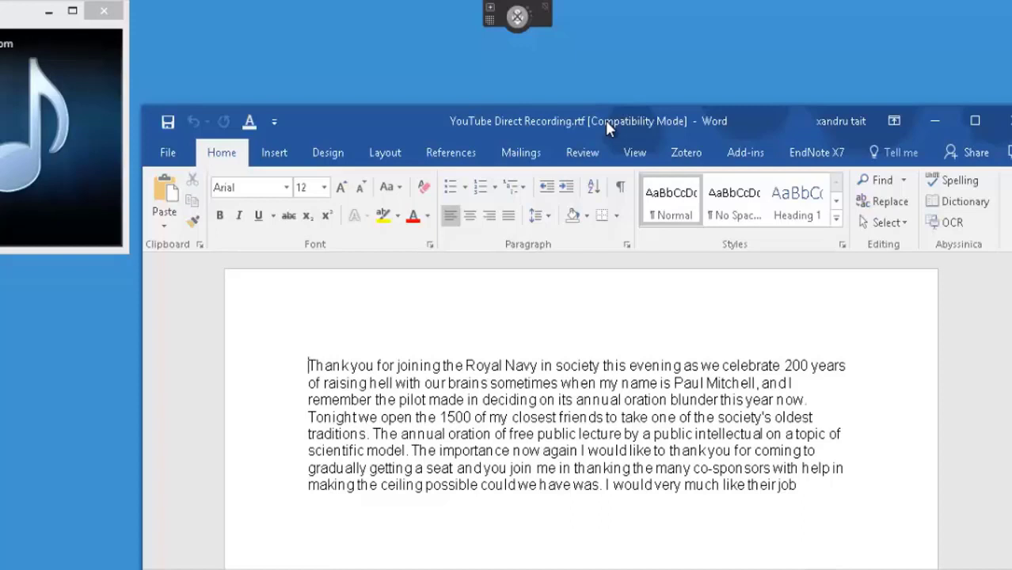
{"action": "left_click", "coordinate": [1003, 123]}
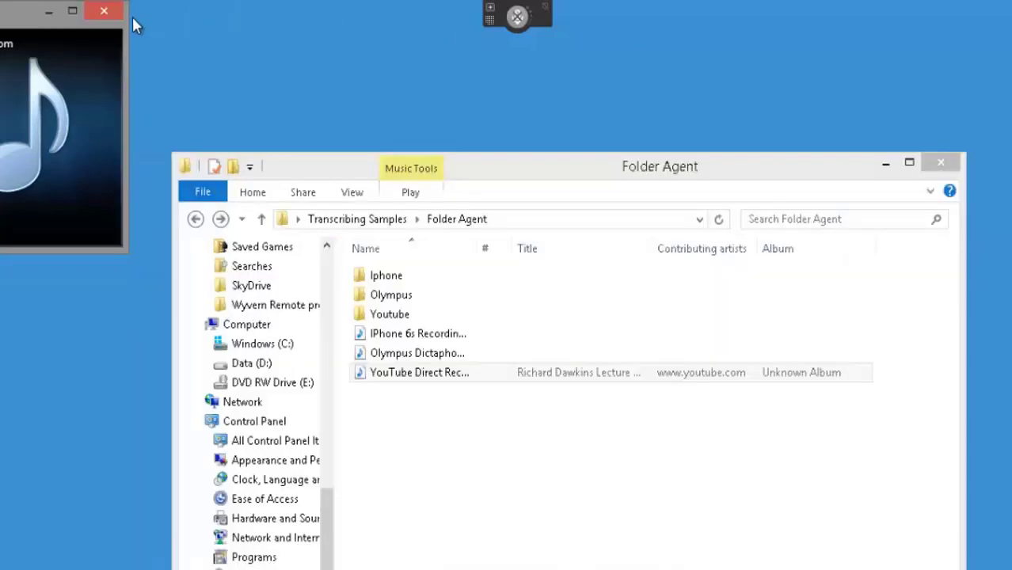
{"action": "left_click", "coordinate": [104, 11]}
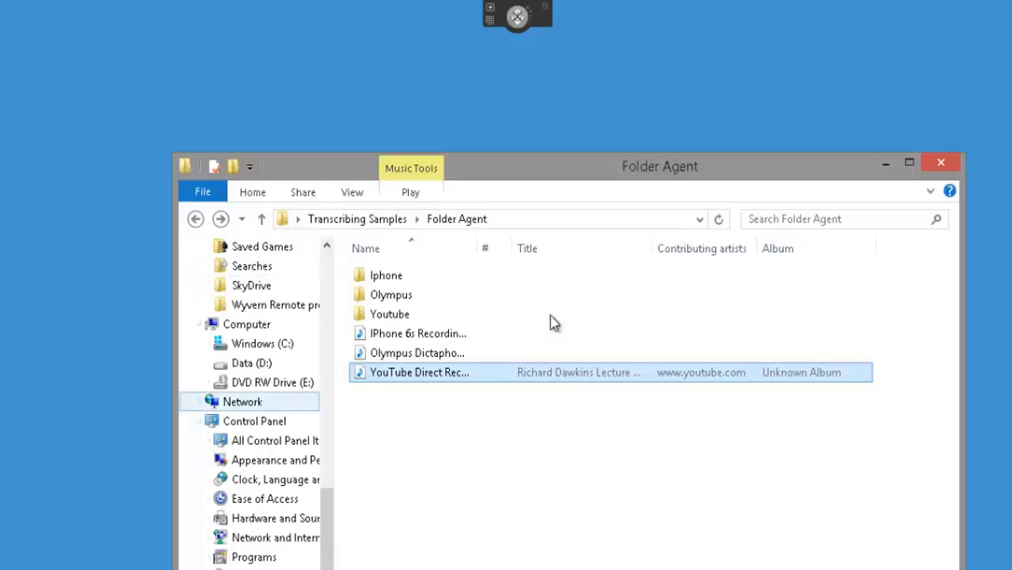
{"action": "left_click", "coordinate": [941, 163]}
Open Dragon's AutoTranscribe Folder Agent and start a new task in it
{"action": "mouse_move", "coordinate": [518, 18]}
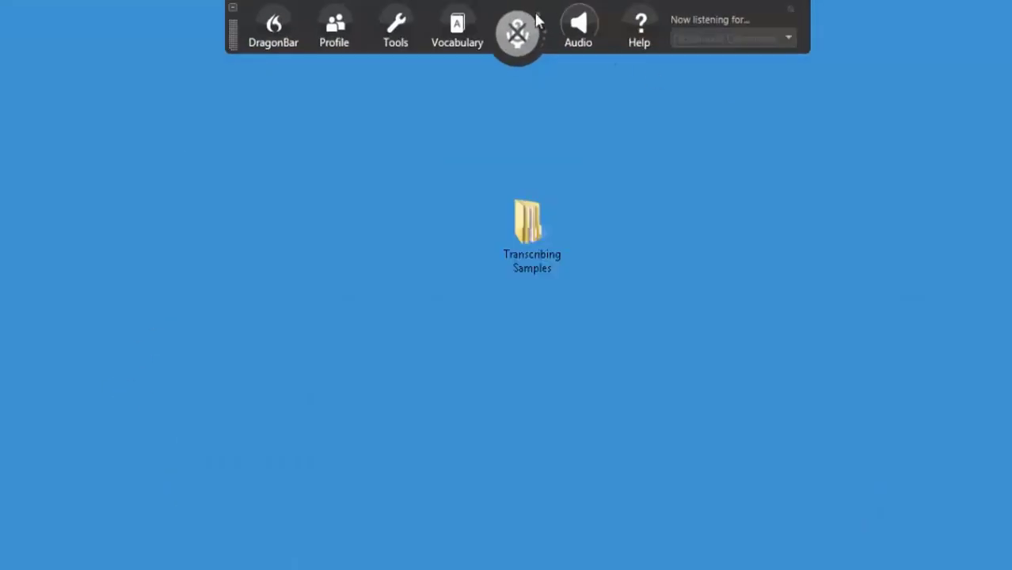
{"action": "left_click", "coordinate": [396, 26]}
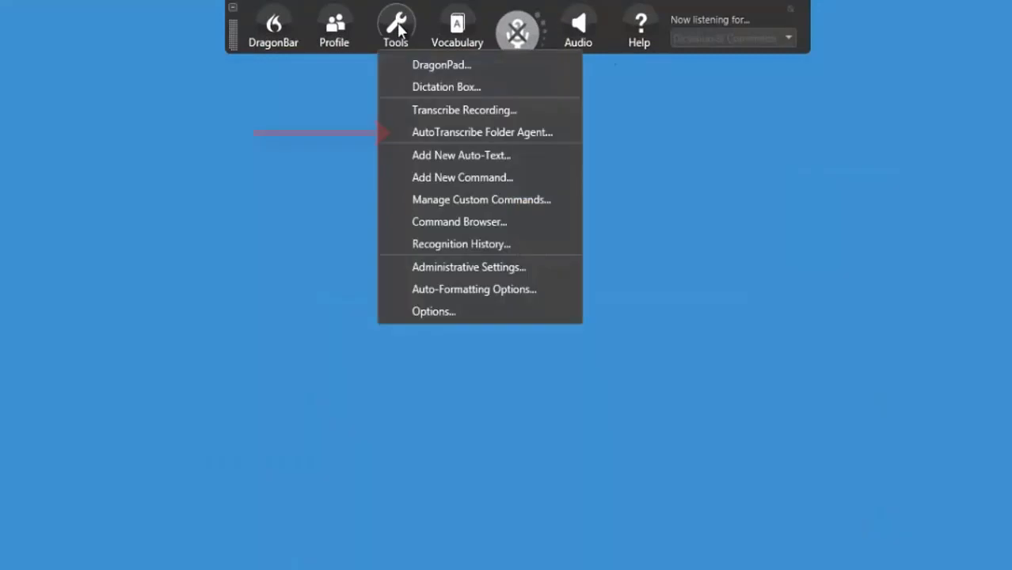
{"action": "left_click", "coordinate": [429, 133]}
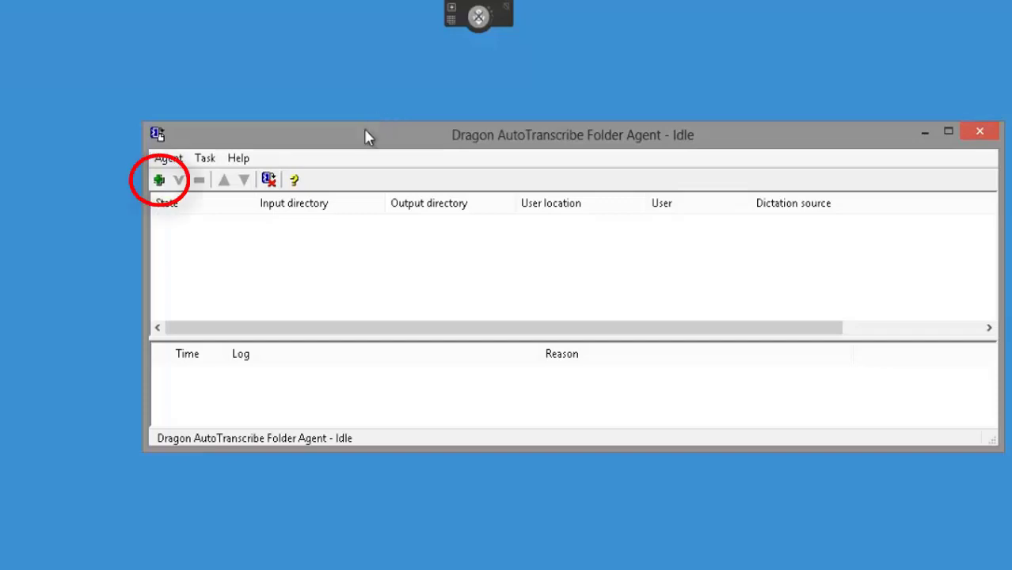
{"action": "left_click", "coordinate": [159, 180]}
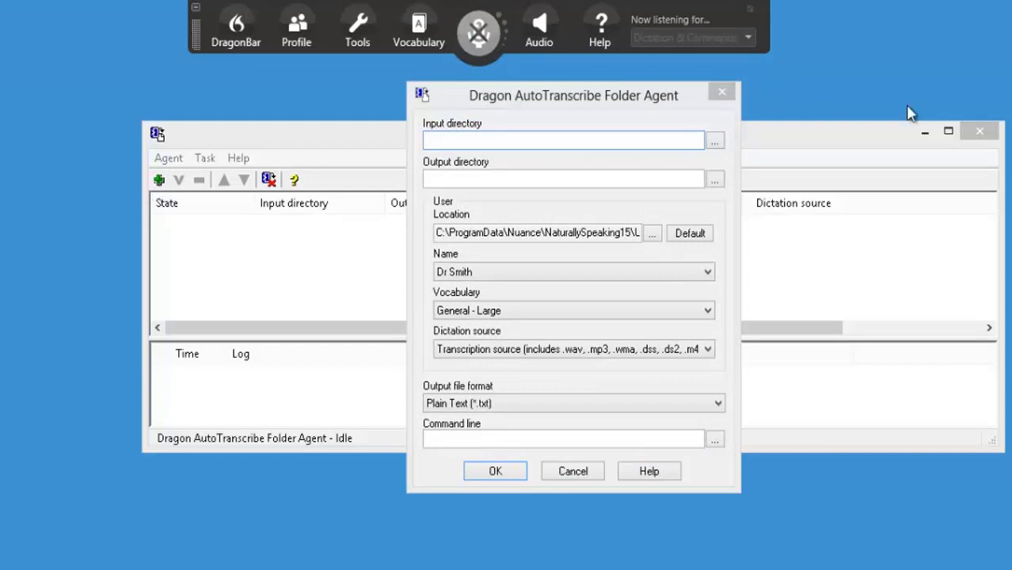
Set the task's input directory to the Folder Agent folder inside Transcribing Samples
{"action": "left_click", "coordinate": [715, 143]}
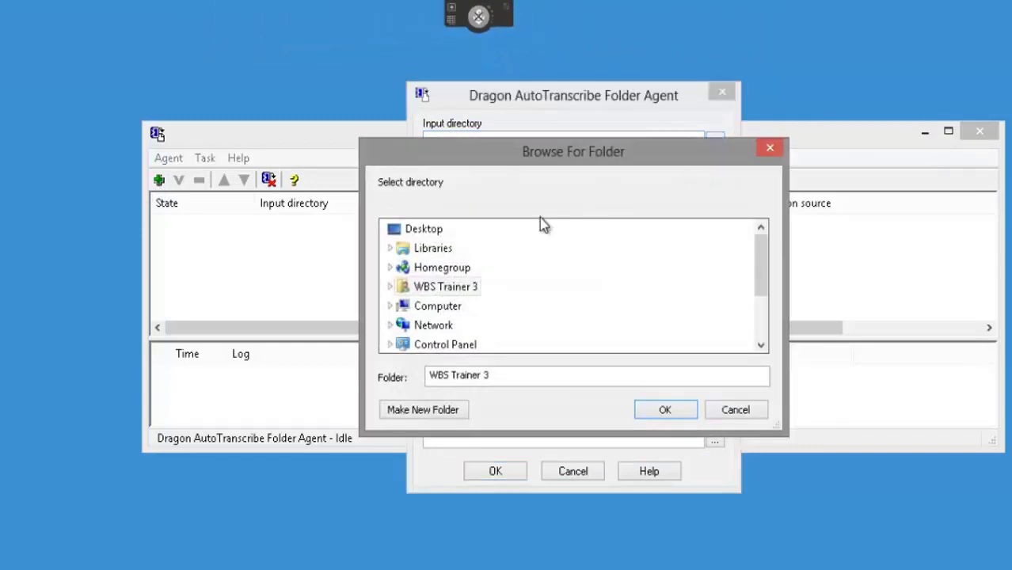
{"action": "left_click_drag", "start_coordinate": [767, 255], "coordinate": [762, 297]}
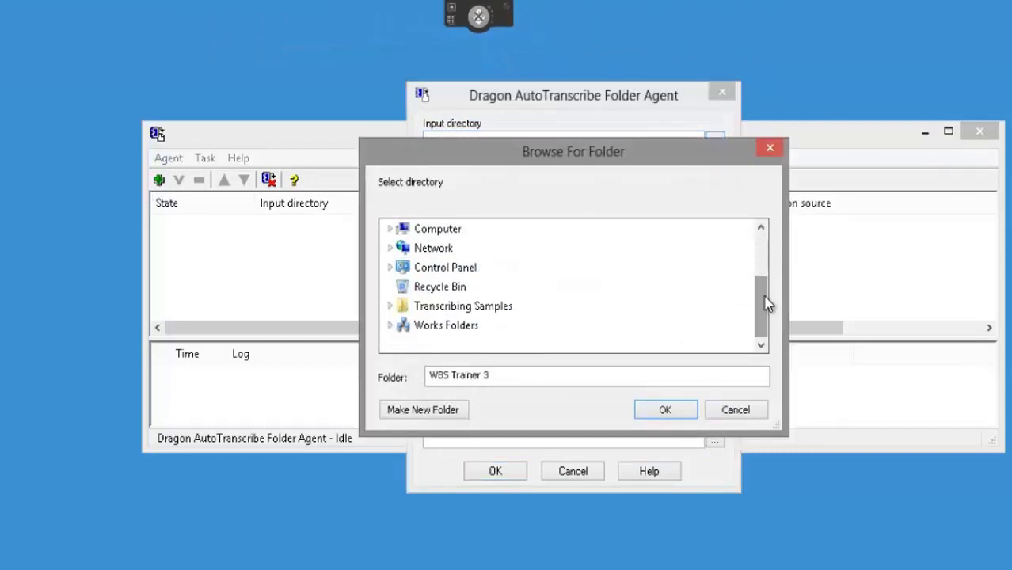
{"action": "left_click", "coordinate": [483, 306]}
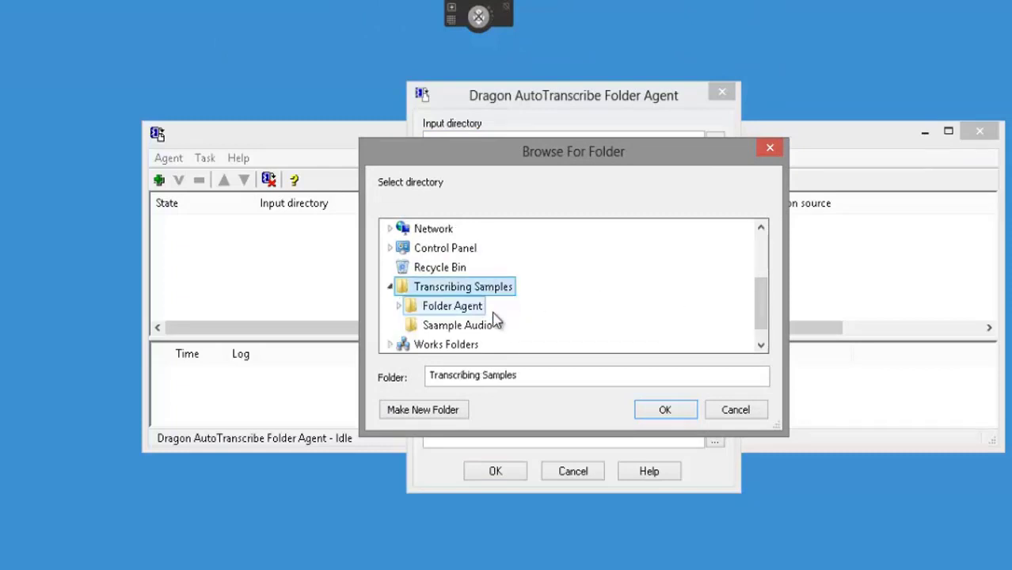
{"action": "left_click", "coordinate": [452, 307]}
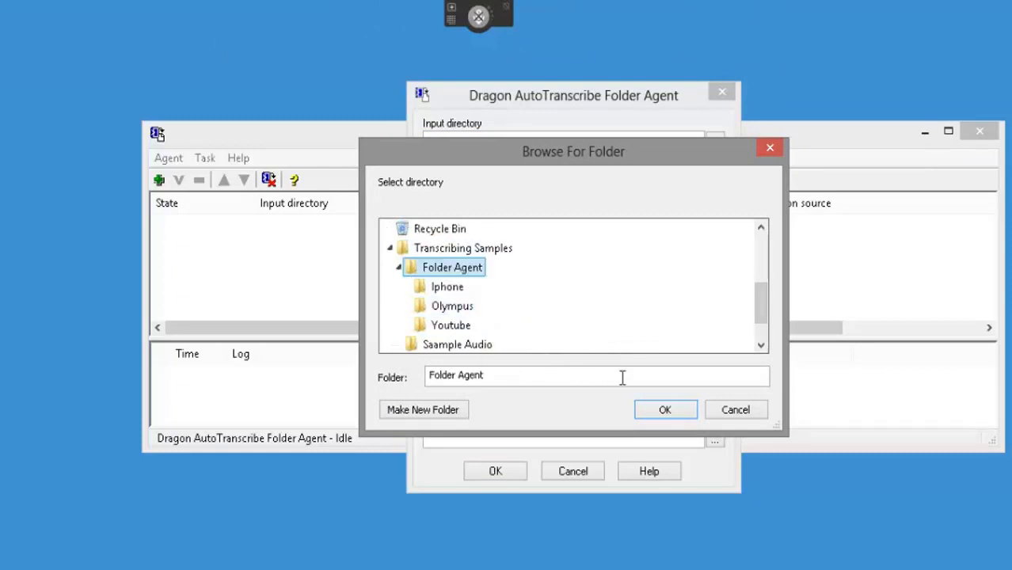
{"action": "left_click", "coordinate": [675, 411]}
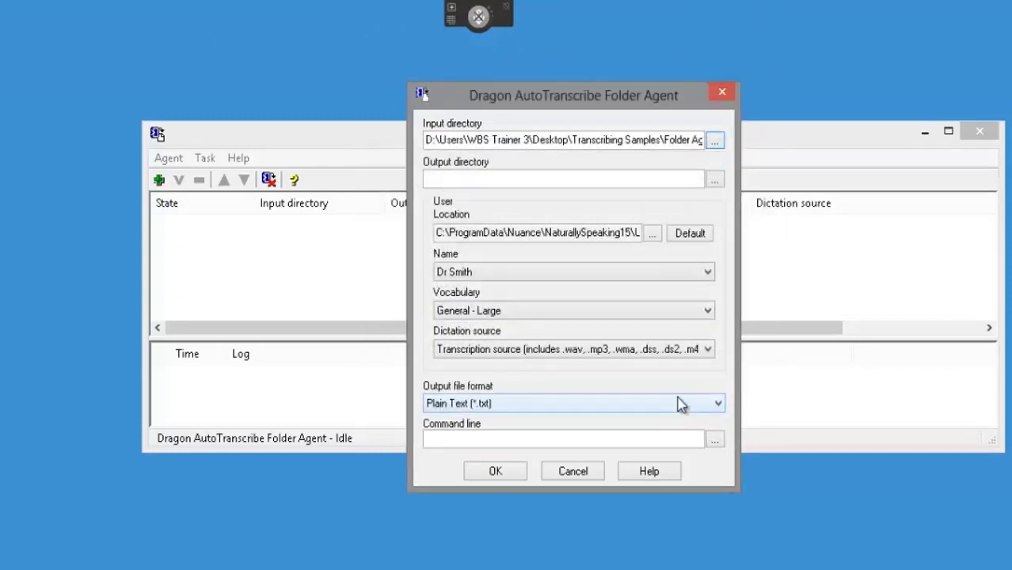
Create a Results folder inside Folder Agent and set it as the task's output directory
{"action": "left_click", "coordinate": [716, 182]}
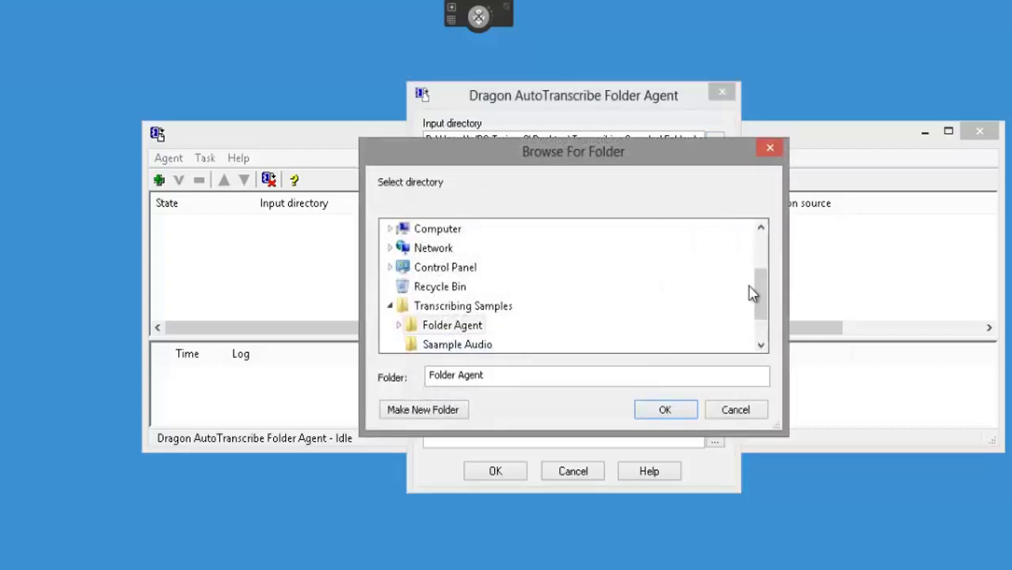
{"action": "left_click_drag", "start_coordinate": [761, 294], "coordinate": [761, 308]}
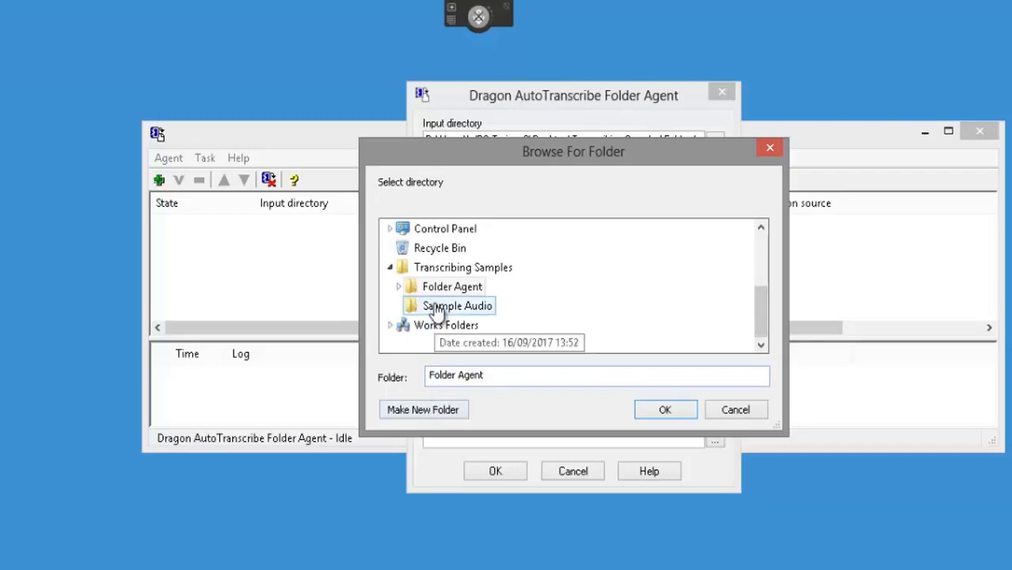
{"action": "left_click", "coordinate": [426, 411]}
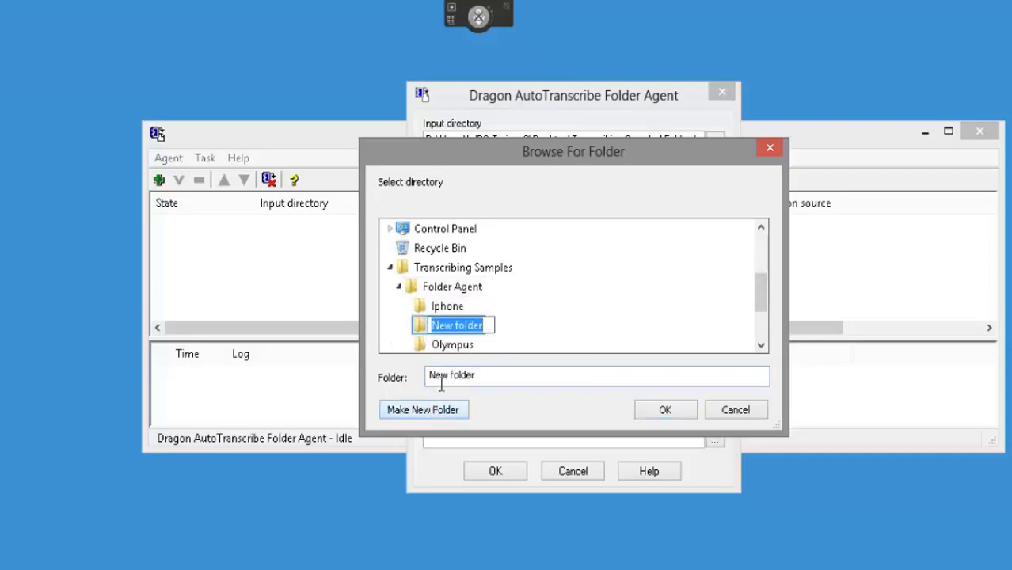
{"action": "type", "text": "Resul"}
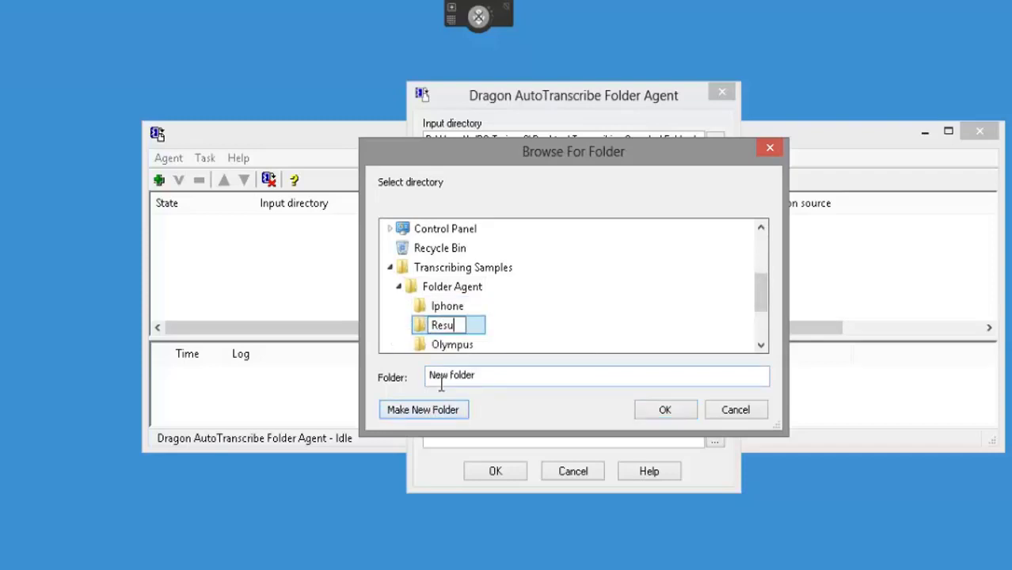
{"action": "type", "text": "ts"}
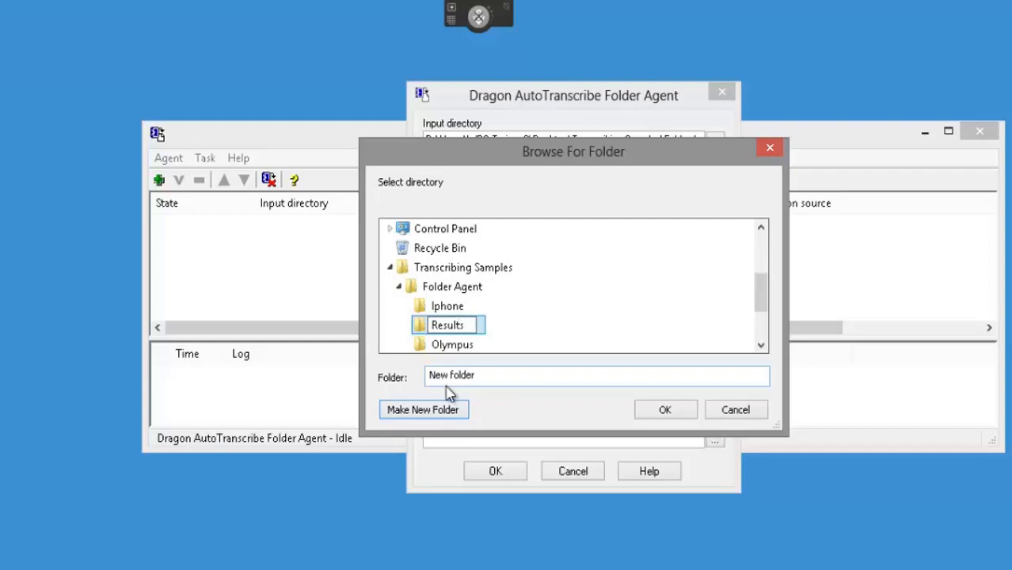
{"action": "left_click", "coordinate": [664, 409]}
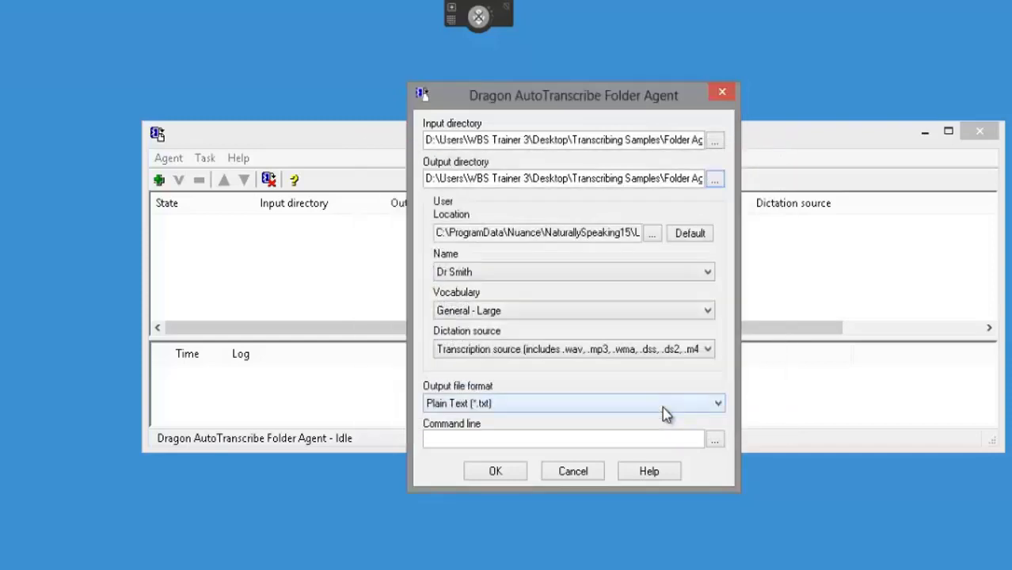
Assign the doctor's user profile to the task, check the supported dictation sources, and set the output file format to Word Document (*.doc)
{"action": "left_click", "coordinate": [499, 273]}
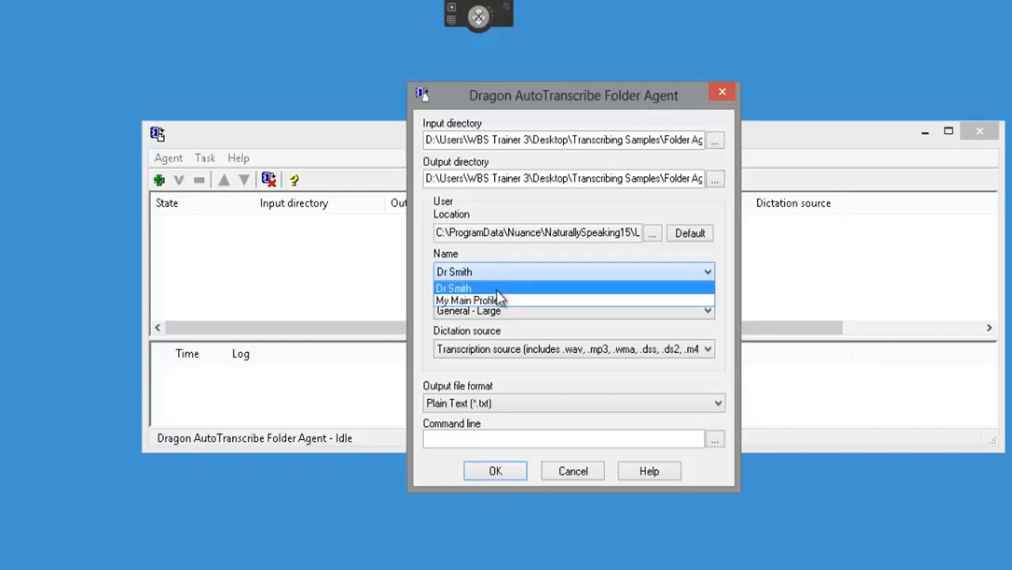
{"action": "left_click", "coordinate": [497, 290]}
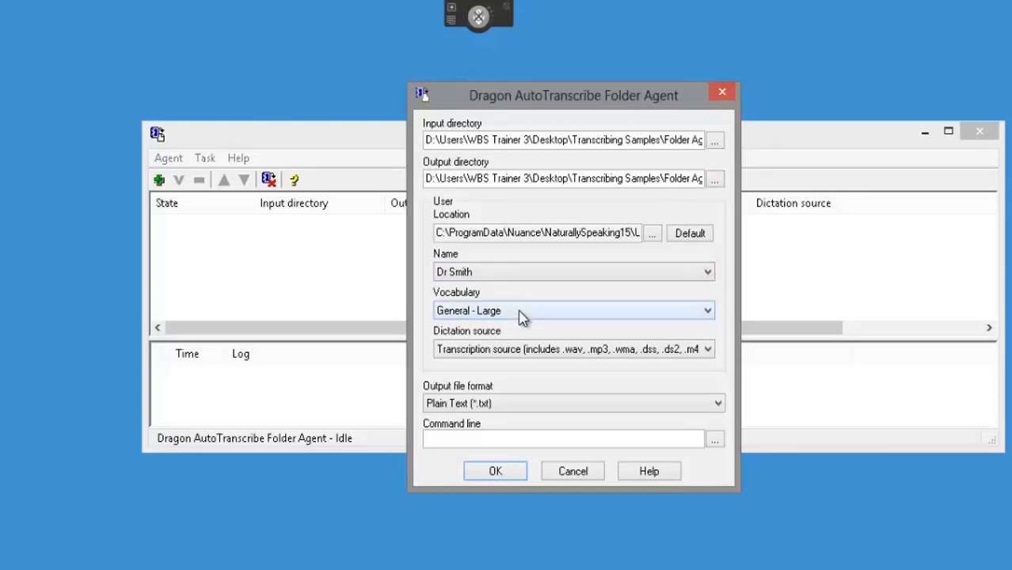
{"action": "left_click", "coordinate": [592, 358]}
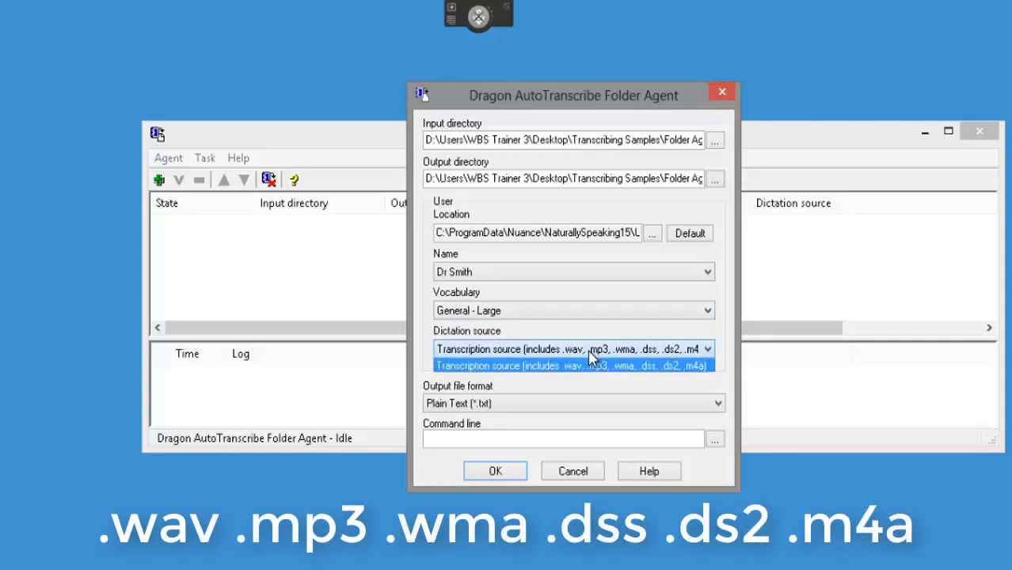
{"action": "left_click", "coordinate": [592, 358]}
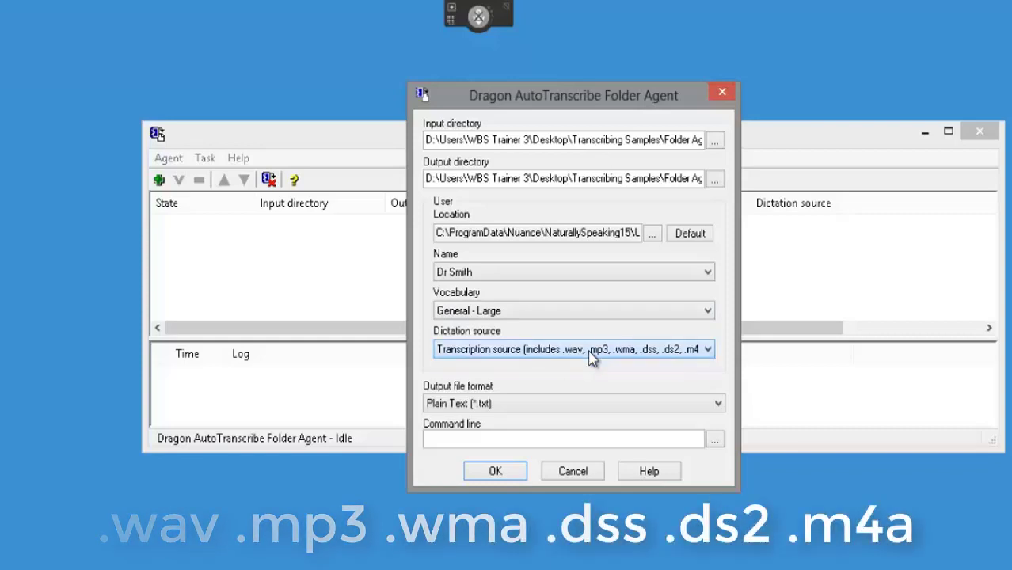
{"action": "left_click", "coordinate": [524, 406]}
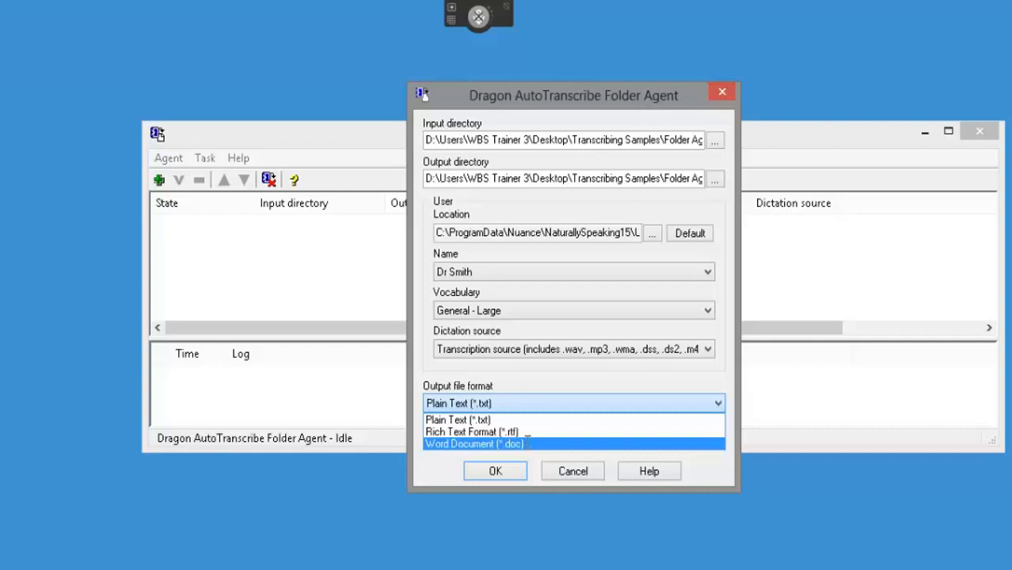
{"action": "left_click", "coordinate": [527, 445]}
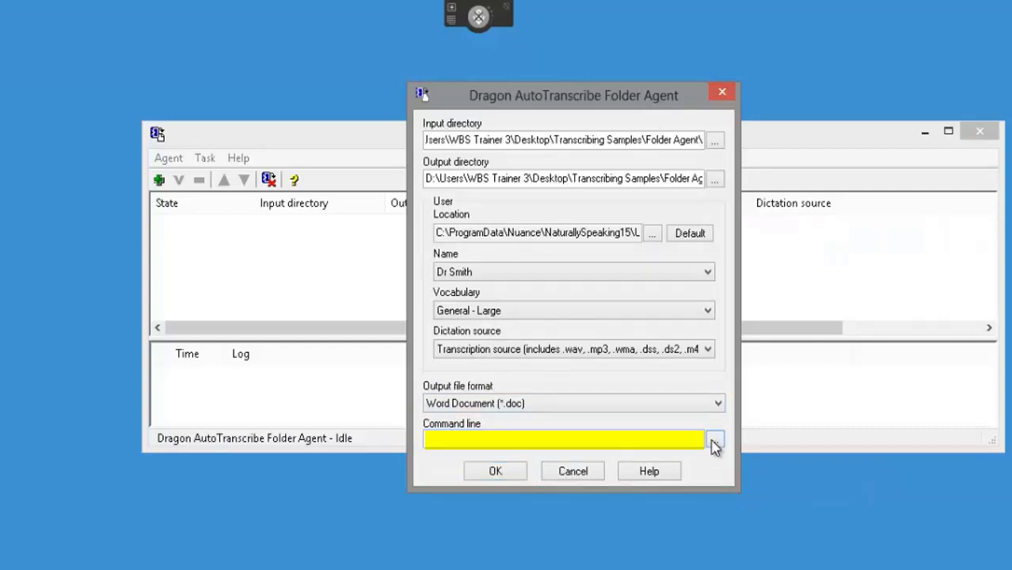
Read the Command line entry in the task help, close the help, and save the task with no command line
{"action": "left_click", "coordinate": [649, 471]}
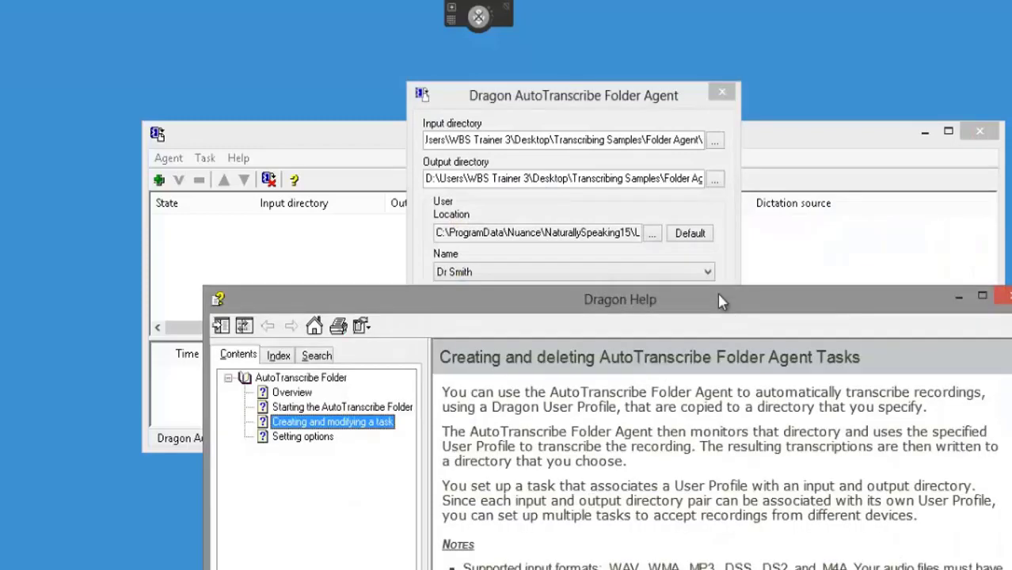
{"action": "left_click_drag", "start_coordinate": [717, 292], "coordinate": [628, 125]}
{"action": "left_click_drag", "start_coordinate": [932, 234], "coordinate": [945, 413]}
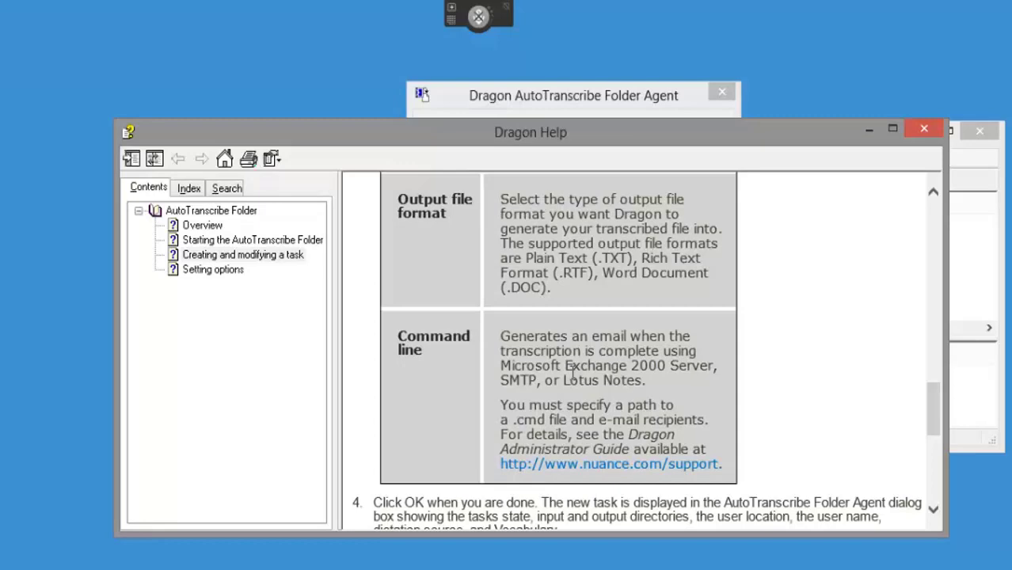
{"action": "left_click", "coordinate": [920, 130]}
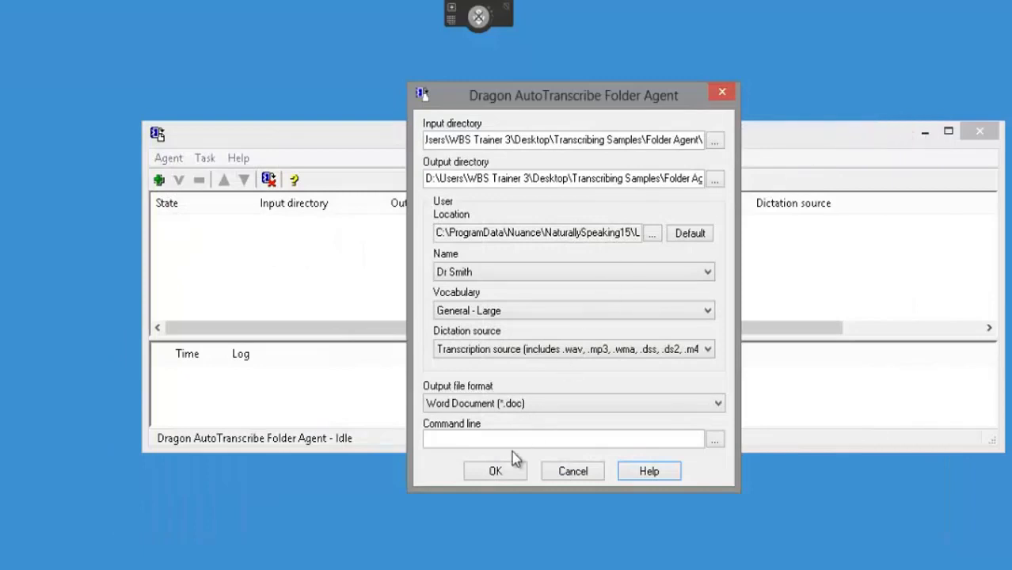
{"action": "left_click", "coordinate": [494, 472]}
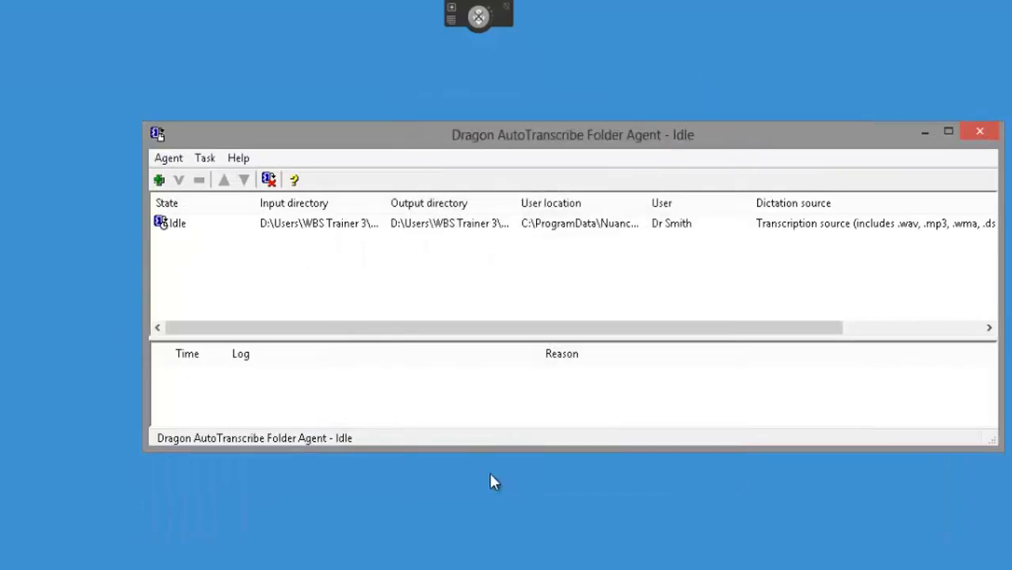
Exit Dragon and enable the folder agent to start the automatic transcription
{"action": "left_click", "coordinate": [269, 180]}
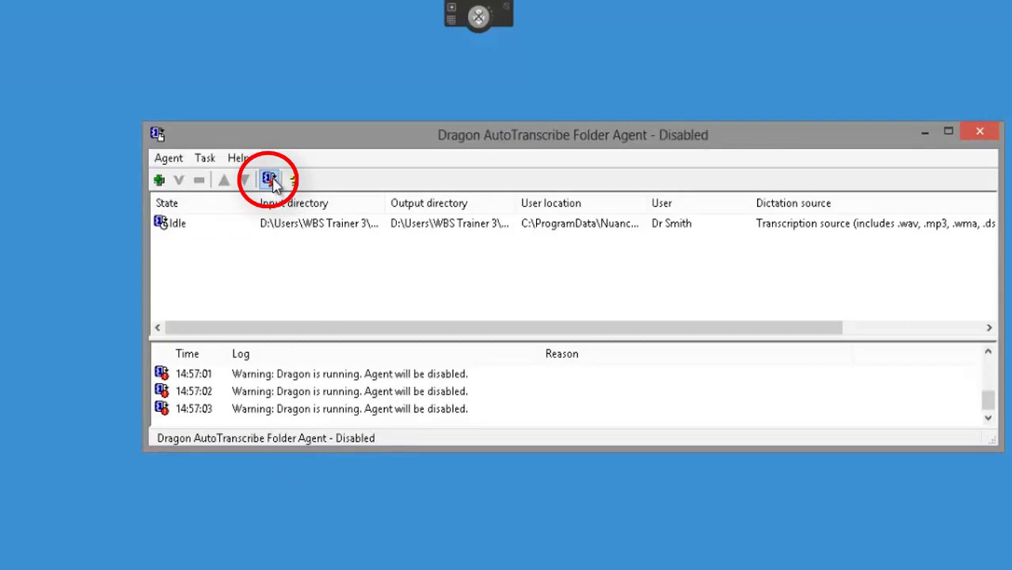
{"action": "mouse_move", "coordinate": [464, 9]}
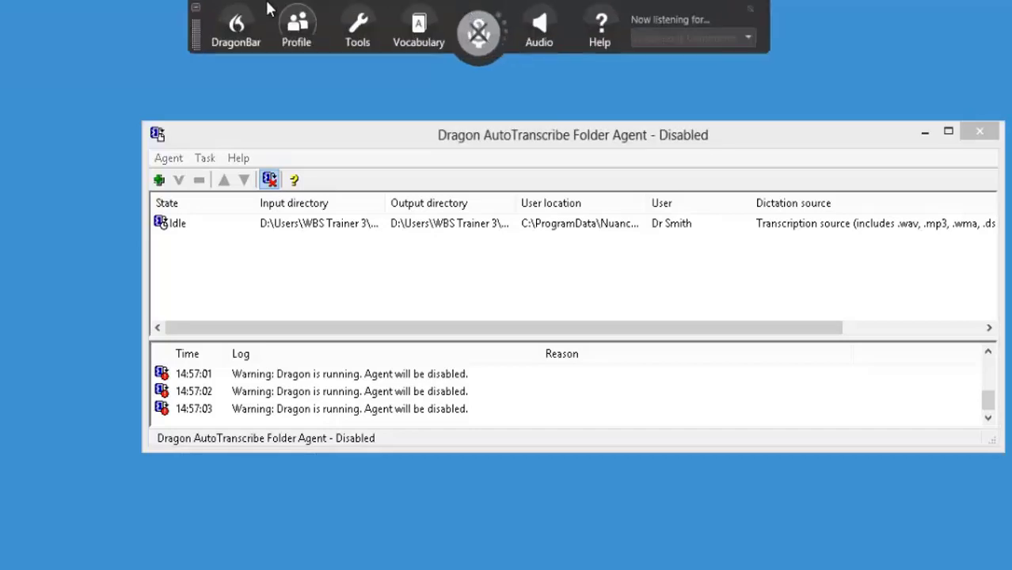
{"action": "left_click", "coordinate": [235, 27]}
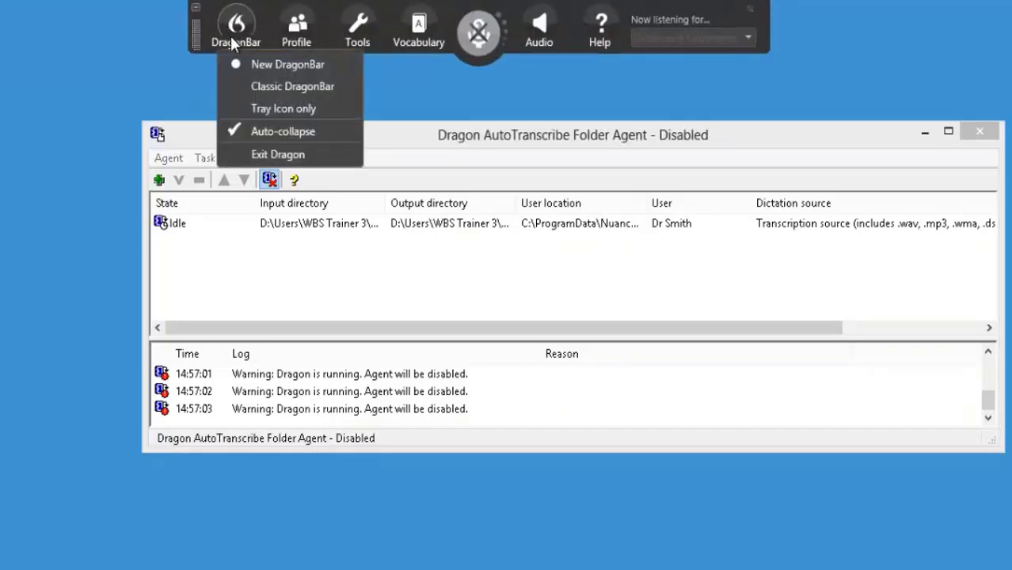
{"action": "left_click", "coordinate": [281, 155]}
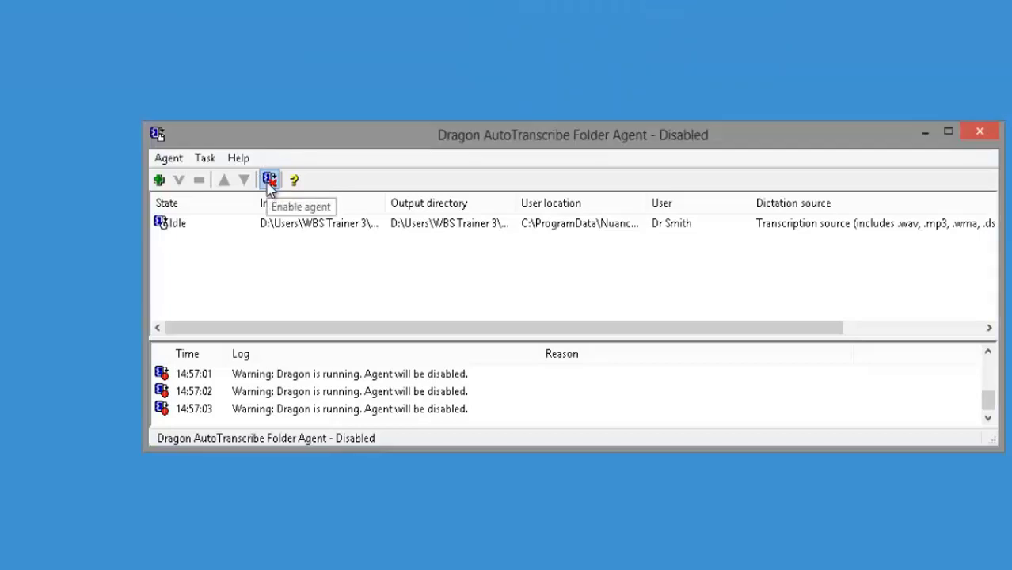
{"action": "left_click", "coordinate": [270, 181]}
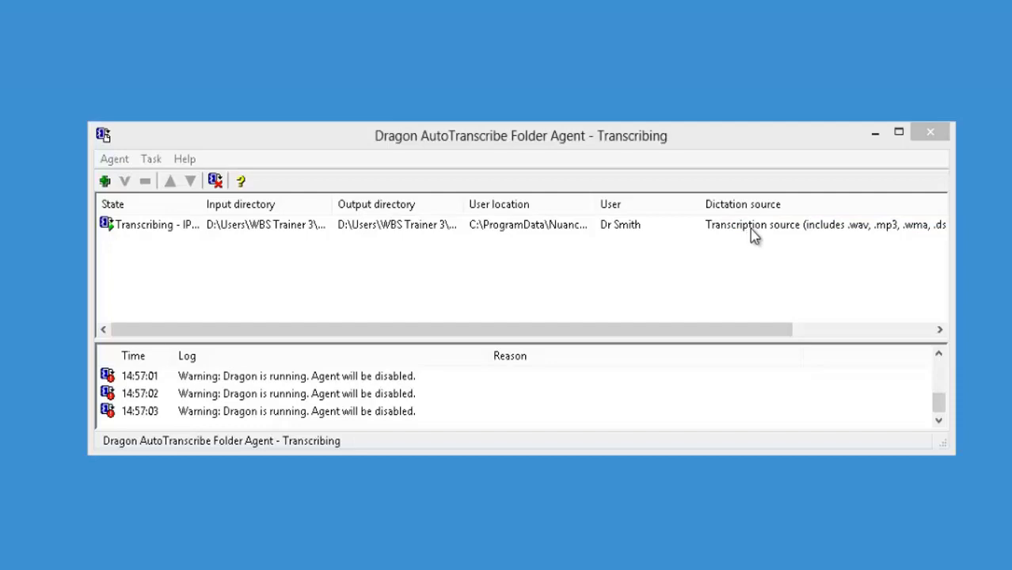
Open the Results folder inside Transcribing Samples > Folder Agent while keeping the folder agent's task status in view
{"action": "left_click_drag", "start_coordinate": [535, 135], "coordinate": [483, 277]}
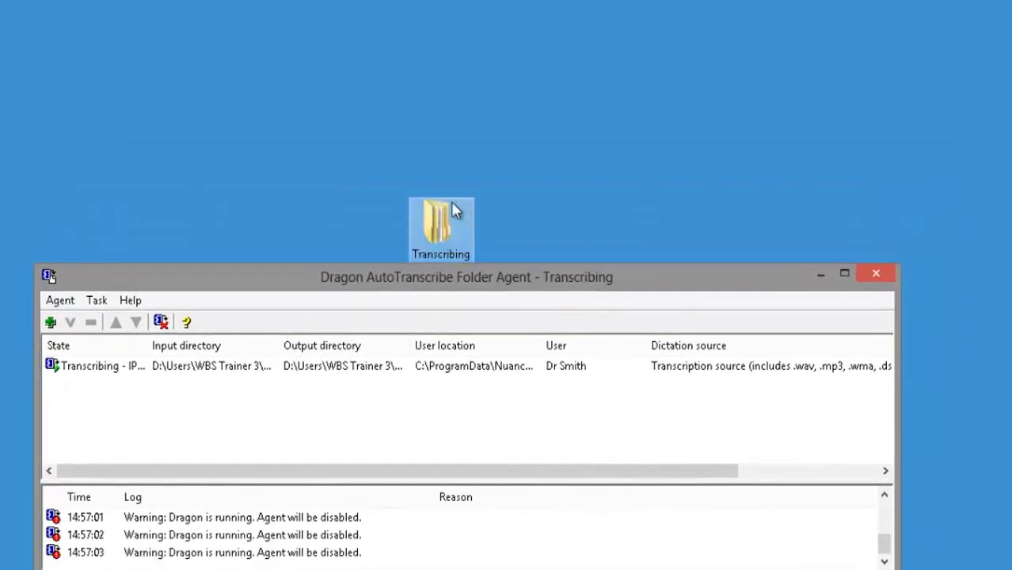
{"action": "double_click", "coordinate": [439, 223]}
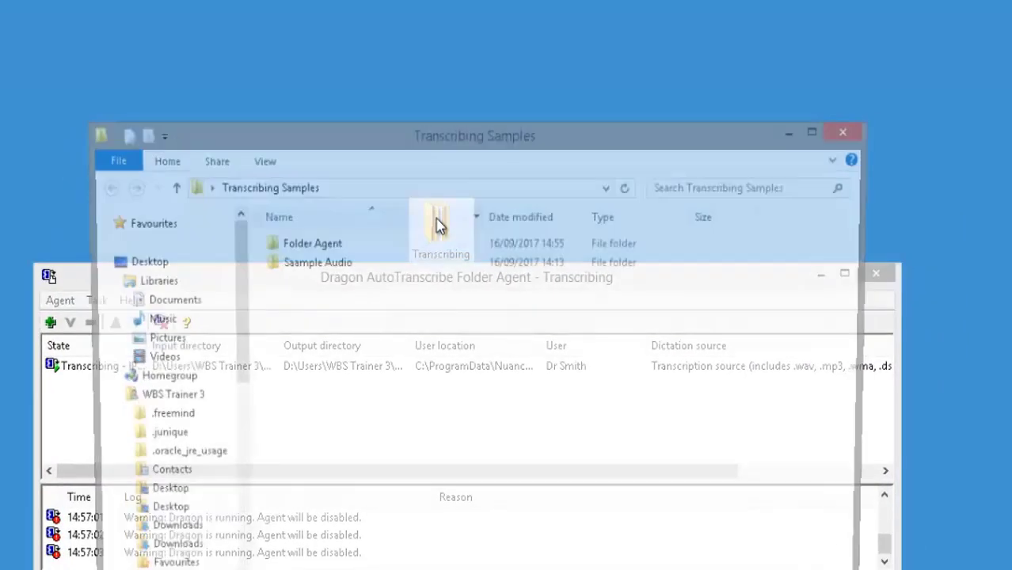
{"action": "double_click", "coordinate": [276, 242]}
{"action": "double_click", "coordinate": [296, 284]}
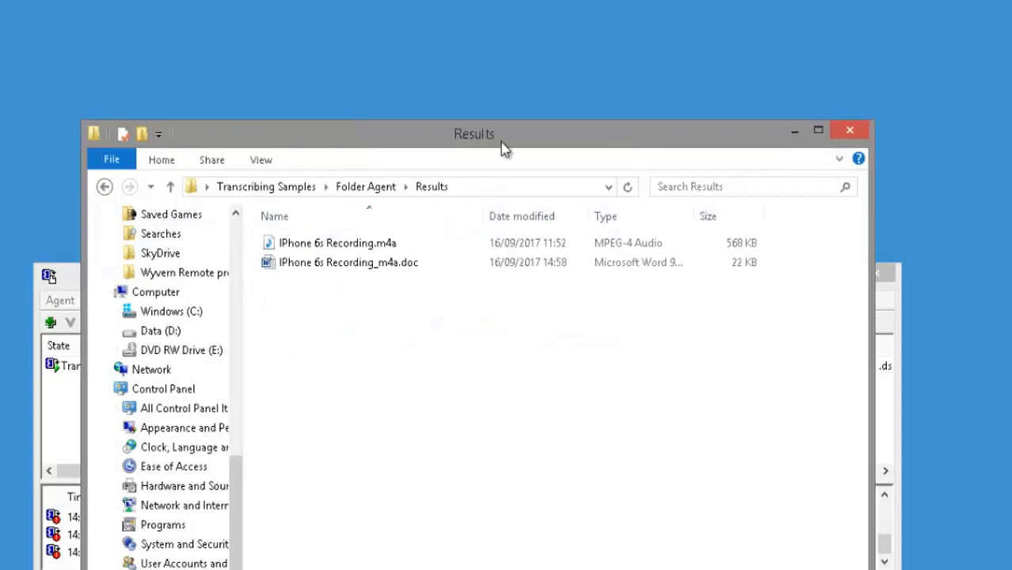
{"action": "left_click_drag", "start_coordinate": [529, 135], "coordinate": [675, 30]}
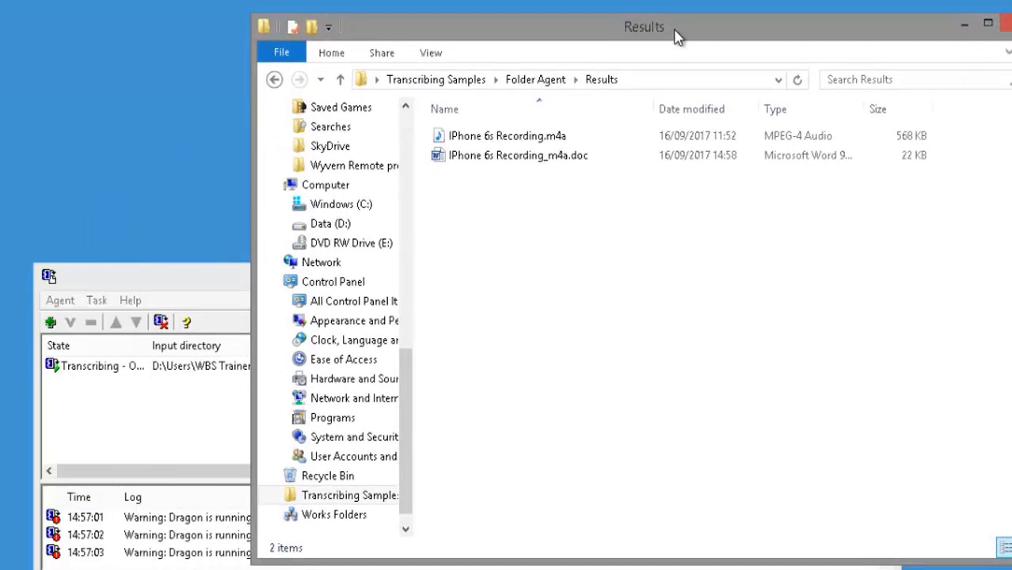
Read the transcript IPhone 6s Recording_m4a.doc, and close it along with the Results folder and the folder agent
{"action": "left_click", "coordinate": [477, 164]}
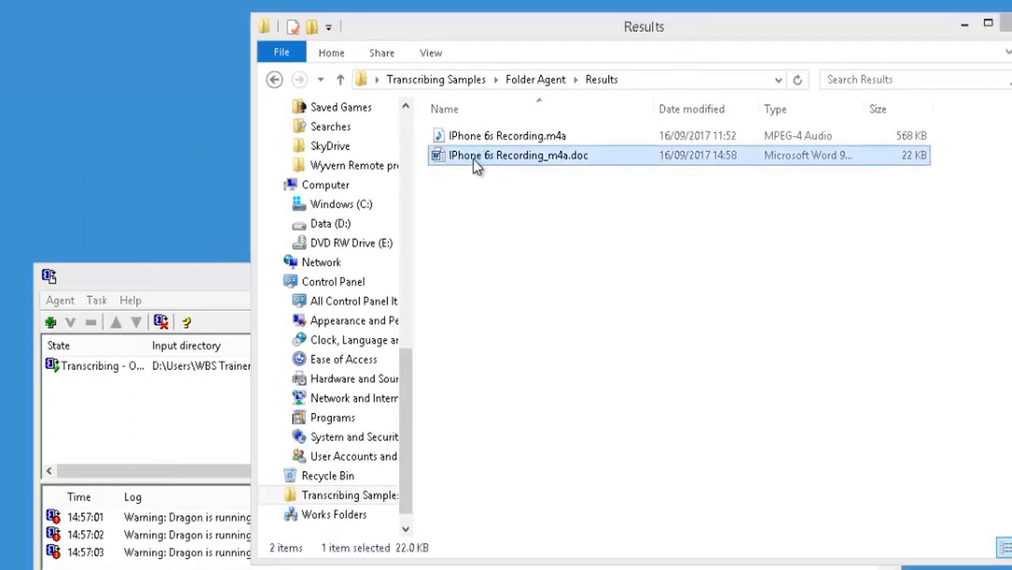
{"action": "double_click", "coordinate": [476, 156]}
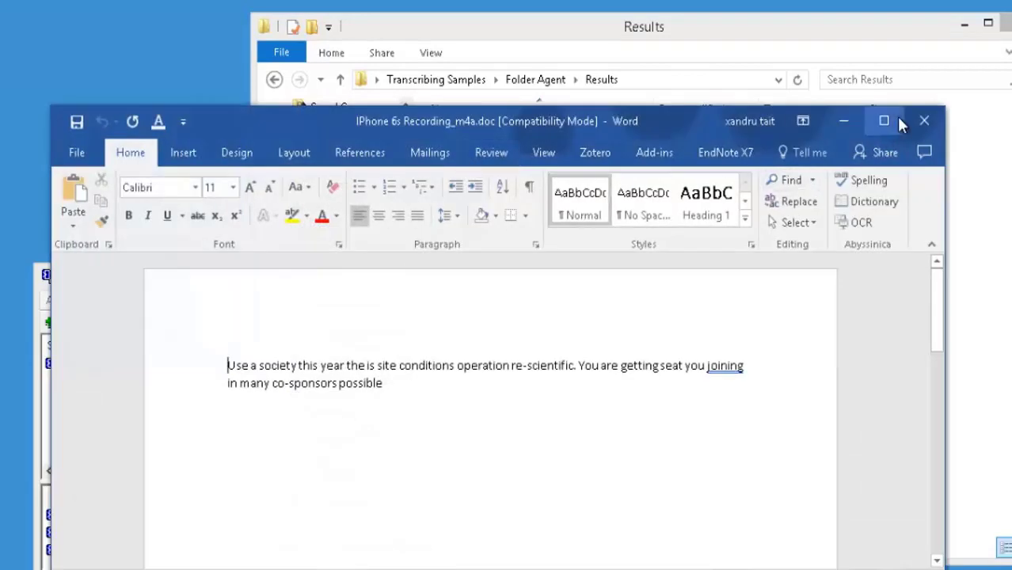
{"action": "left_click", "coordinate": [925, 122]}
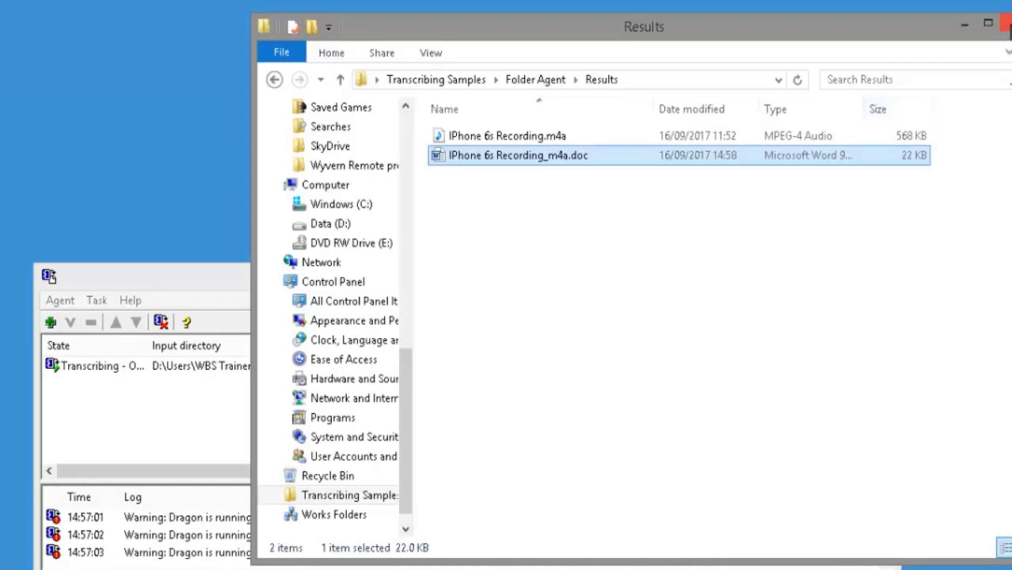
{"action": "left_click", "coordinate": [1008, 26]}
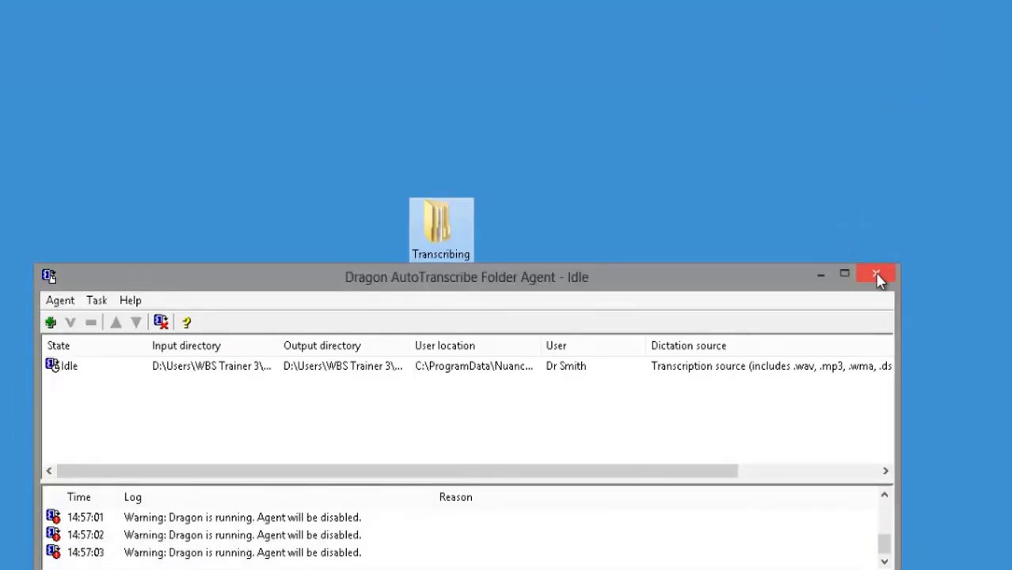
{"action": "left_click", "coordinate": [876, 274]}
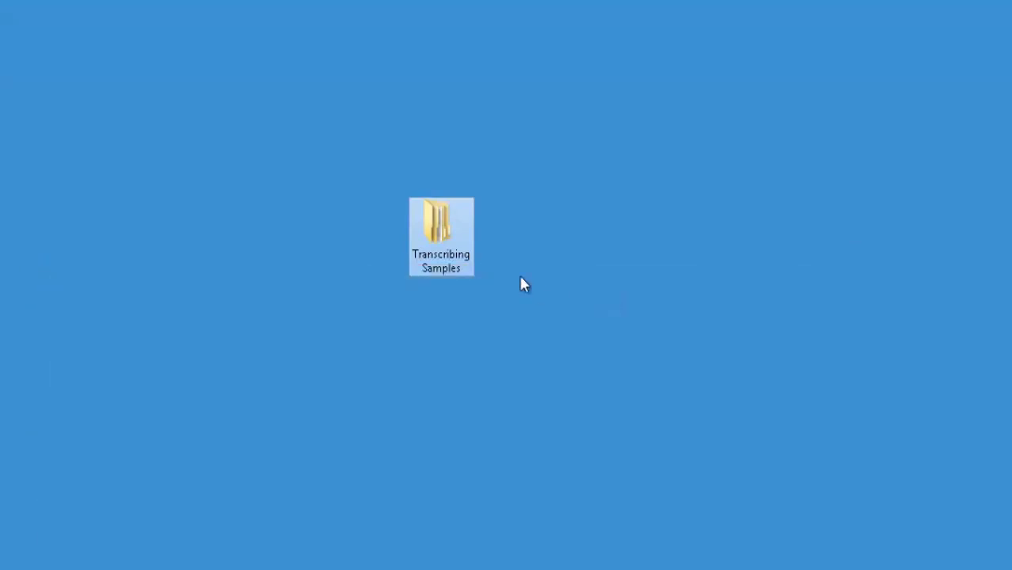
Check the original recordings in Saample Audio and reopen the Results folder inside Transcribing Samples > Folder Agent
{"action": "double_click", "coordinate": [463, 225]}
{"action": "left_click", "coordinate": [453, 157]}
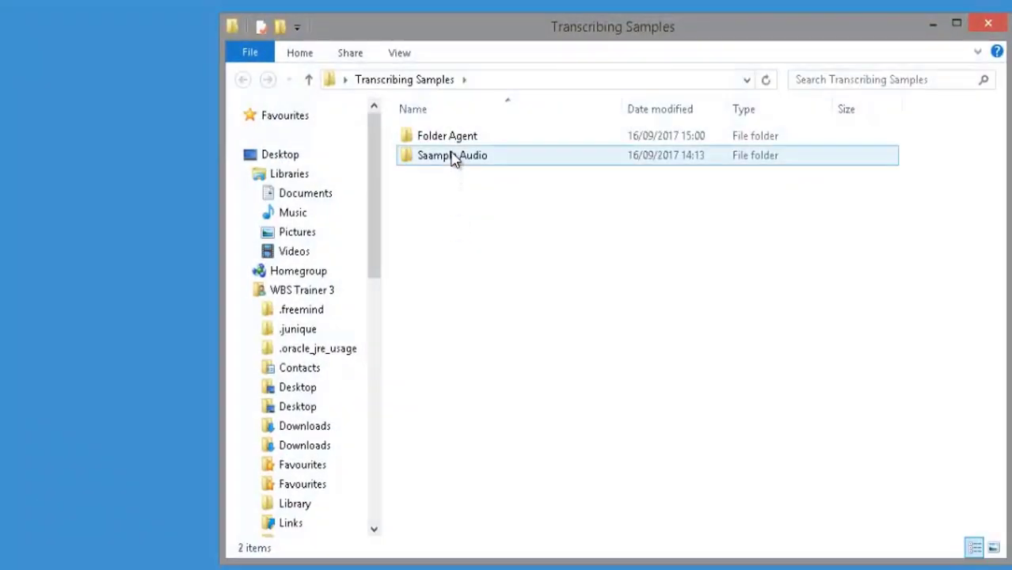
{"action": "double_click", "coordinate": [453, 157]}
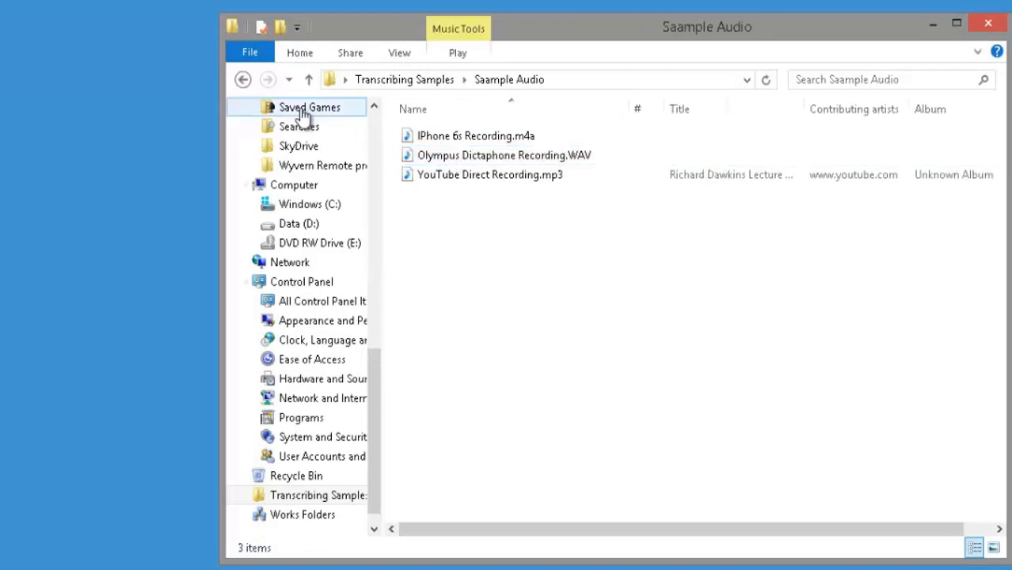
{"action": "left_click", "coordinate": [243, 79]}
{"action": "double_click", "coordinate": [435, 139]}
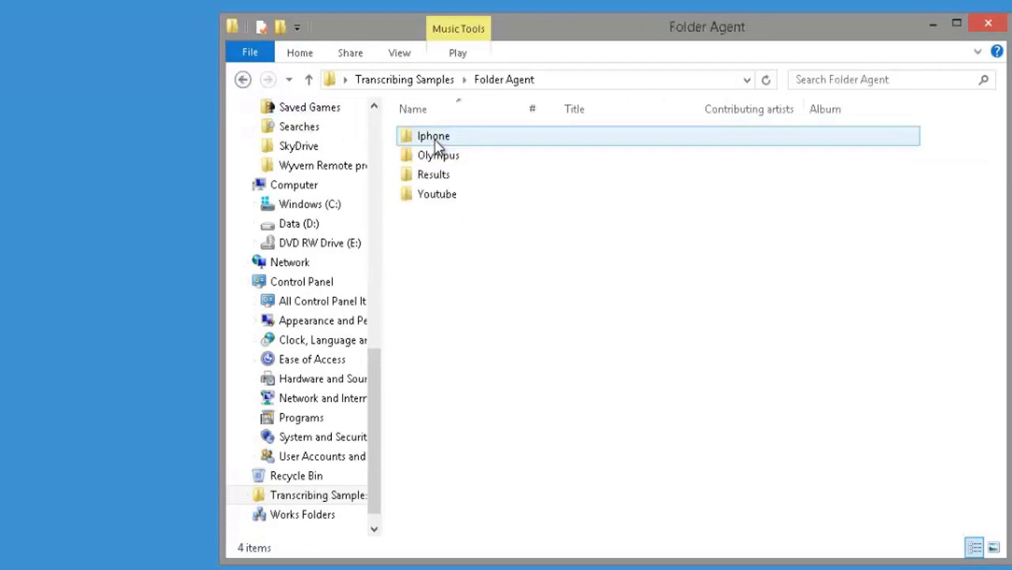
{"action": "double_click", "coordinate": [440, 176]}
{"action": "left_click", "coordinate": [499, 154]}
{"action": "left_click_drag", "start_coordinate": [628, 31], "coordinate": [380, 86]}
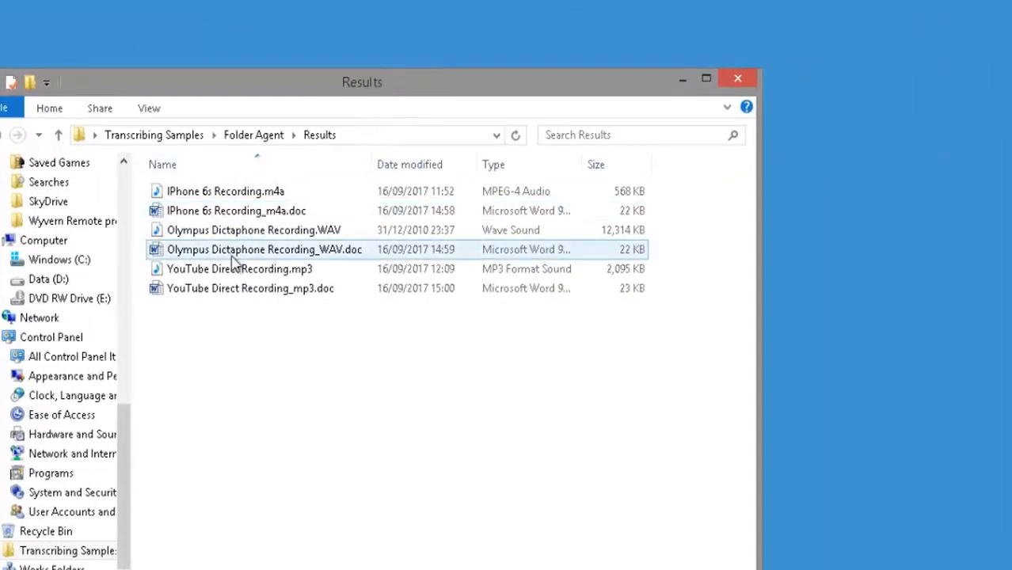
Read the YouTube Direct Recording, Olympus Dictaphone Recording and IPhone 6s Recording transcripts in Word, closing each one after reading
{"action": "left_click", "coordinate": [226, 290]}
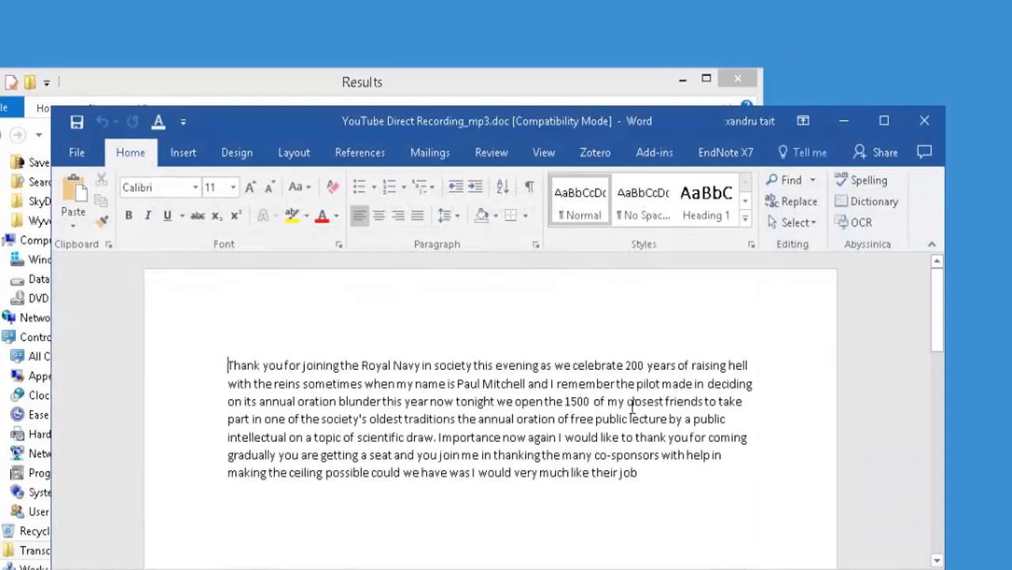
{"action": "left_click", "coordinate": [926, 120]}
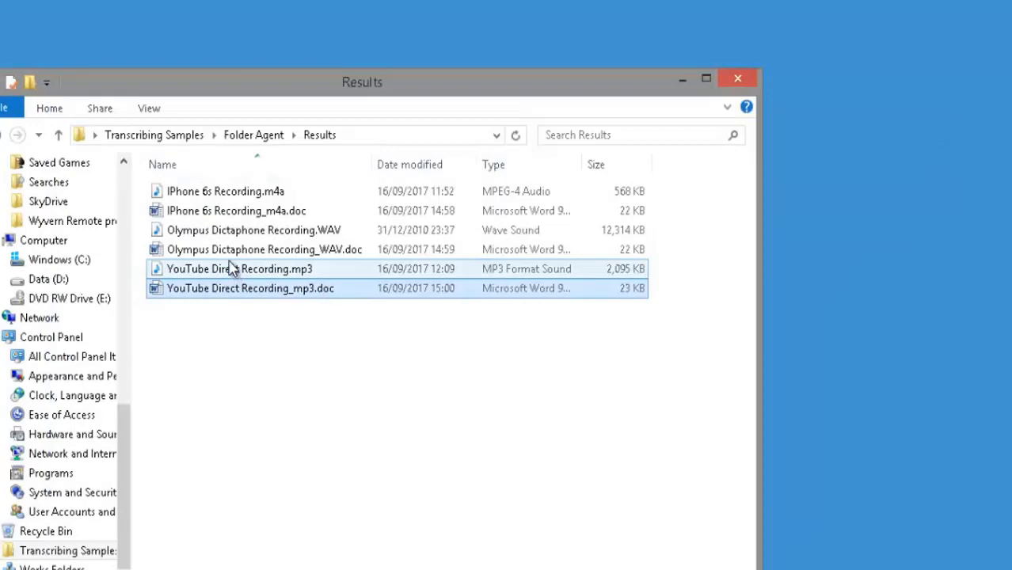
{"action": "double_click", "coordinate": [229, 252]}
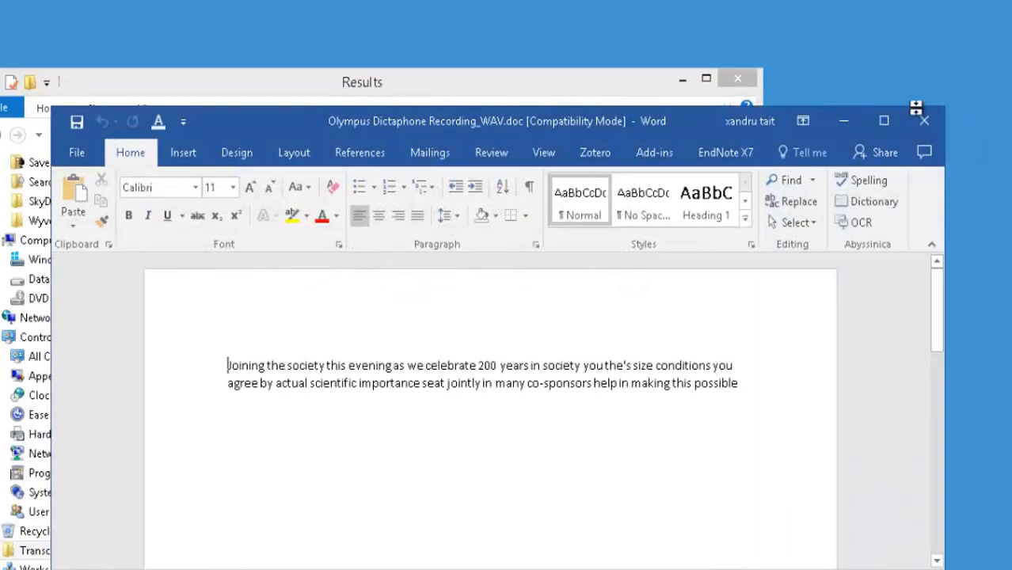
{"action": "left_click", "coordinate": [926, 120]}
{"action": "left_click", "coordinate": [196, 214]}
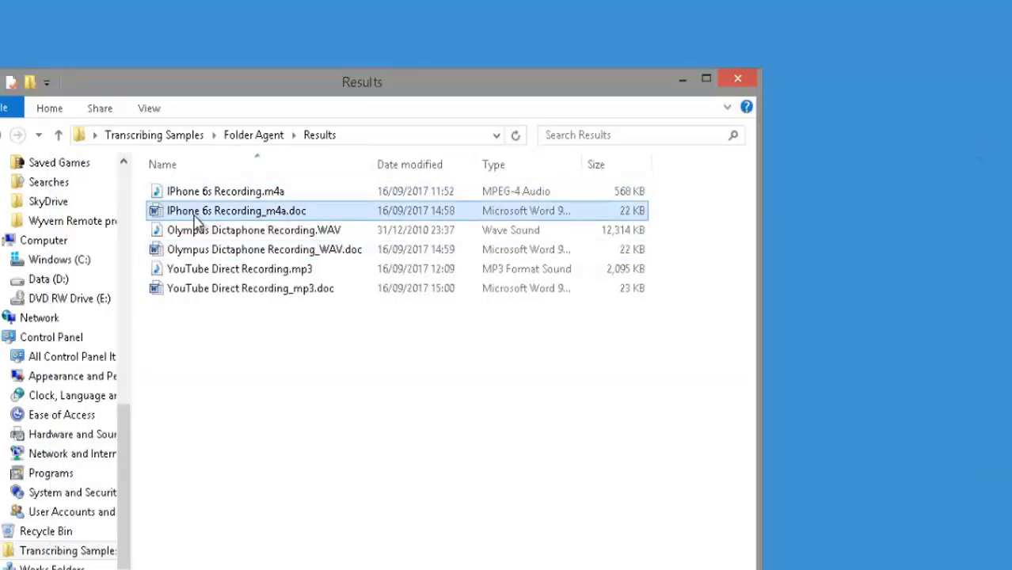
{"action": "double_click", "coordinate": [199, 215]}
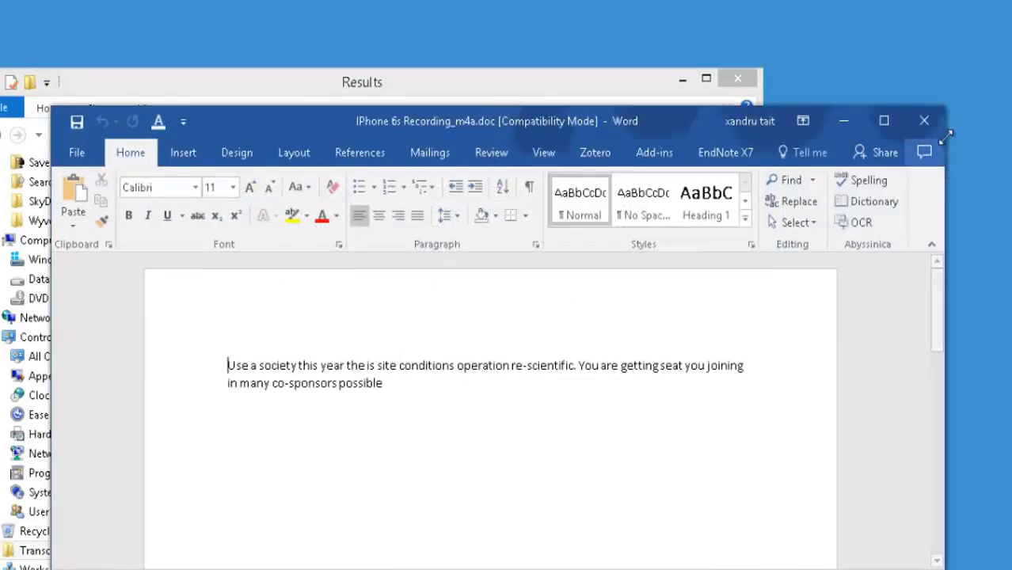
{"action": "left_click", "coordinate": [929, 118]}
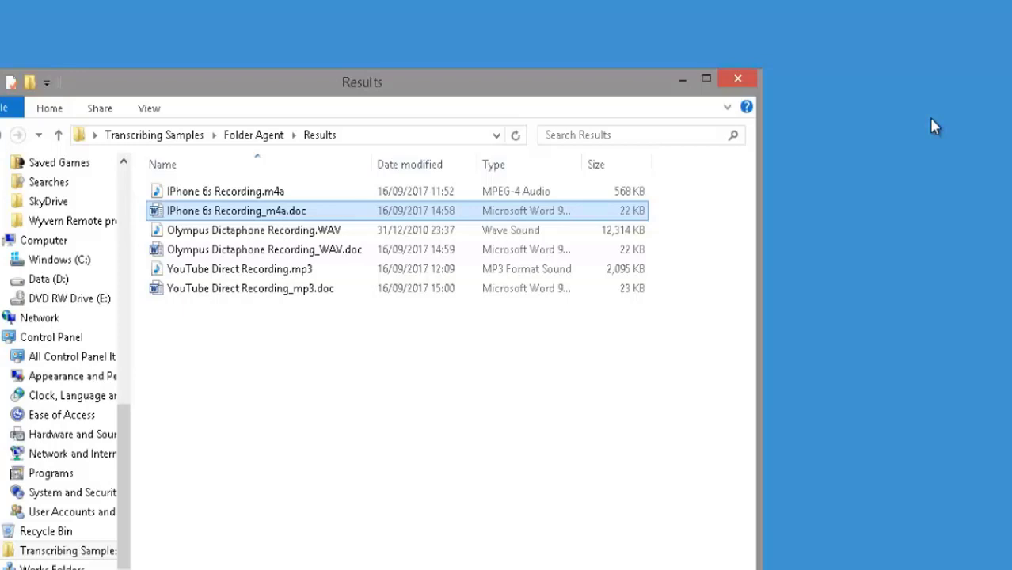
Close the Results folder and start Dragon with the user profile My Main Profile
{"action": "left_click", "coordinate": [729, 79]}
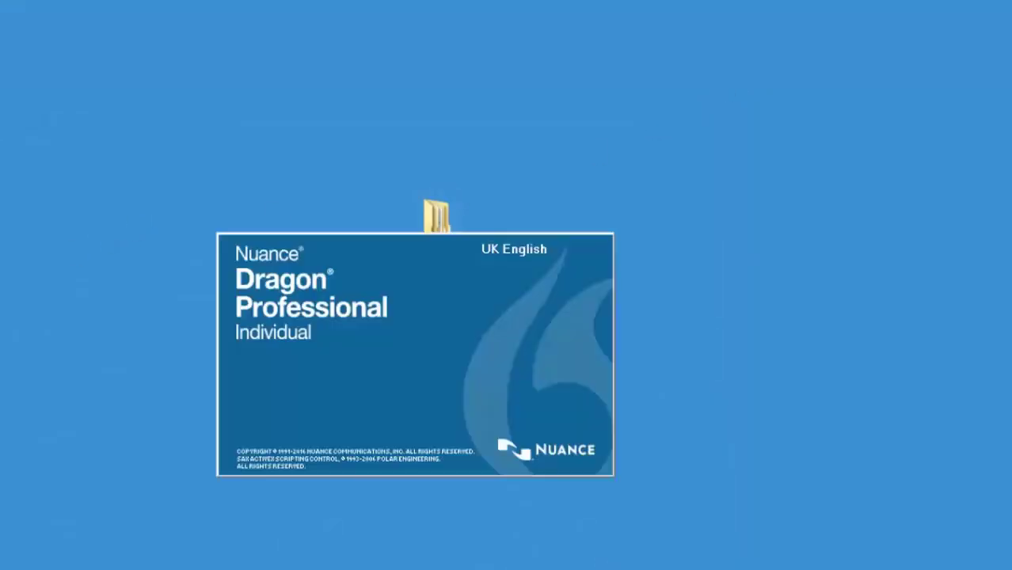
{"action": "left_click", "coordinate": [285, 270]}
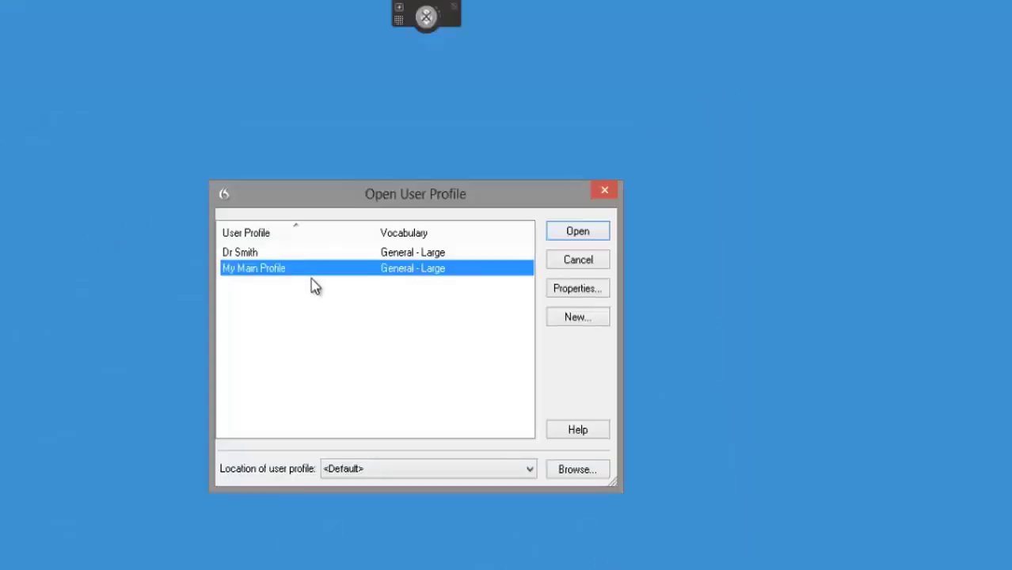
{"action": "left_click", "coordinate": [576, 234]}
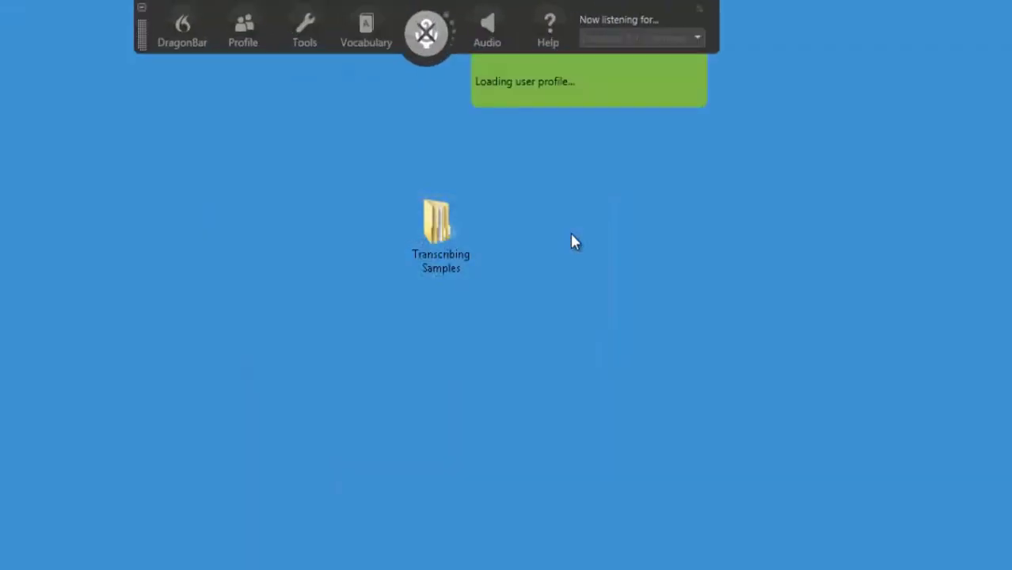
Start a Transcribe Recording setup, check the available speaker choices, and keep Me (My Main Profile) as the speaker
{"action": "left_click", "coordinate": [304, 29]}
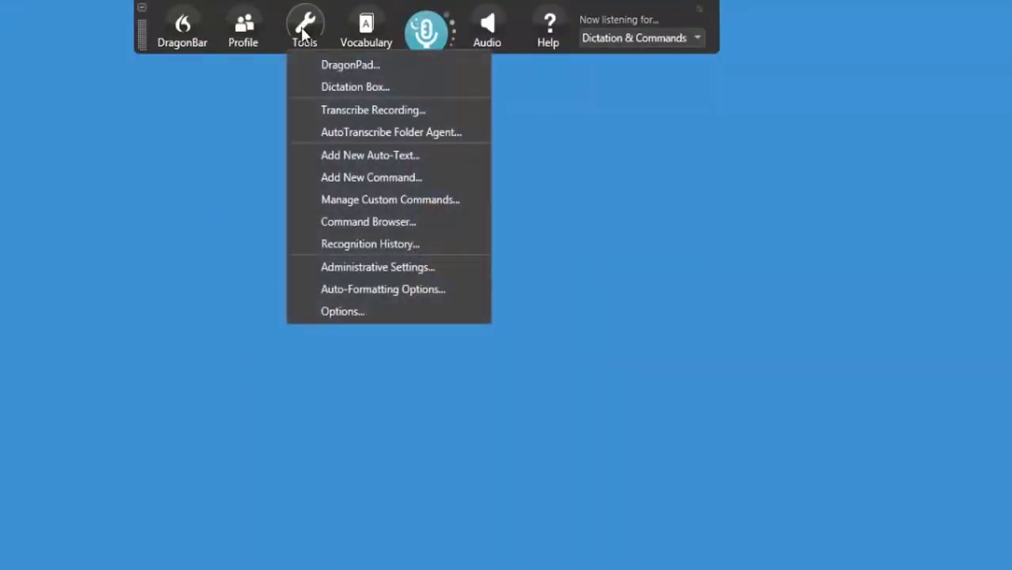
{"action": "left_click", "coordinate": [350, 119]}
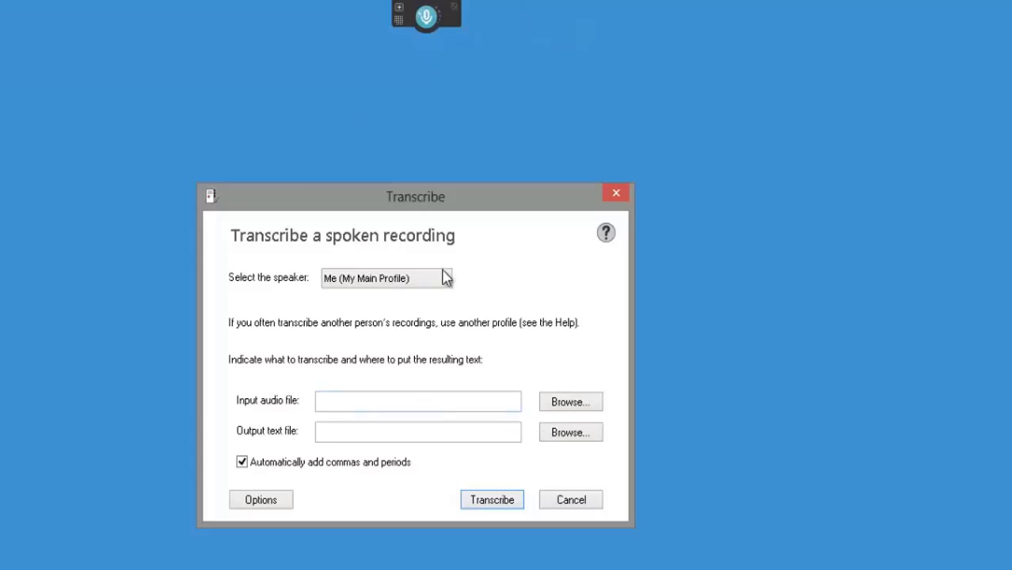
{"action": "left_click", "coordinate": [426, 281]}
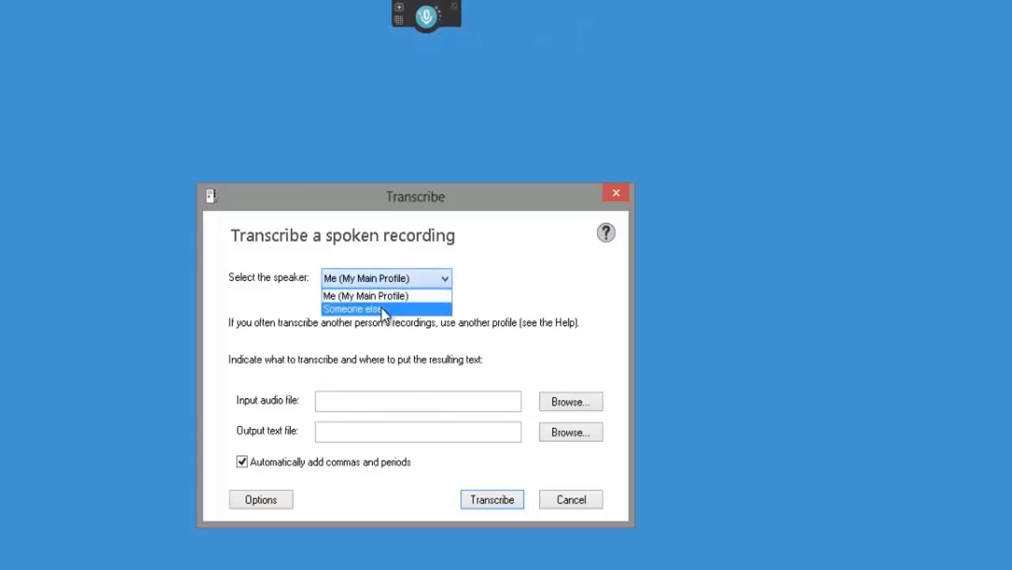
{"action": "key", "text": "Up"}
{"action": "key", "text": "Return"}
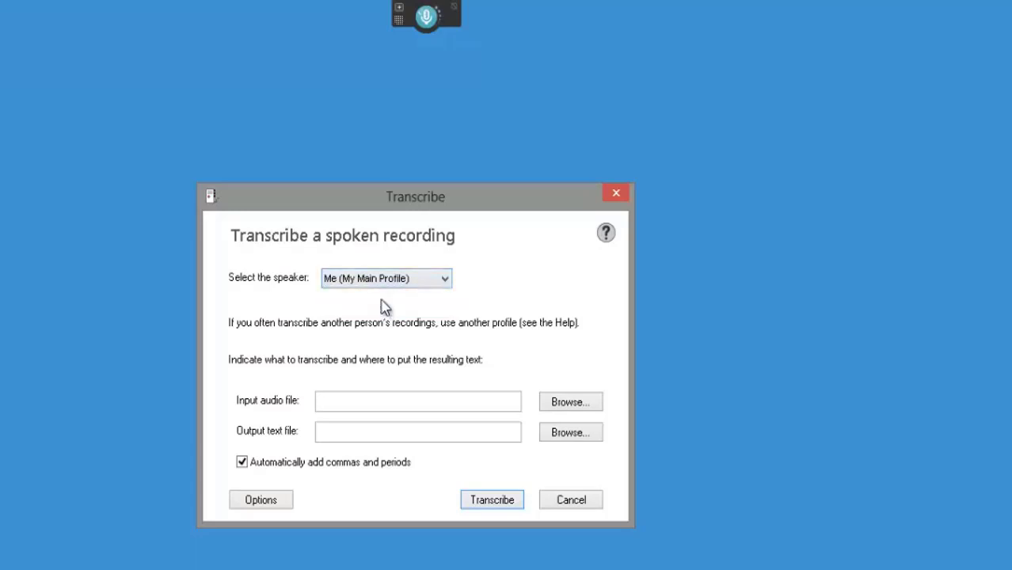